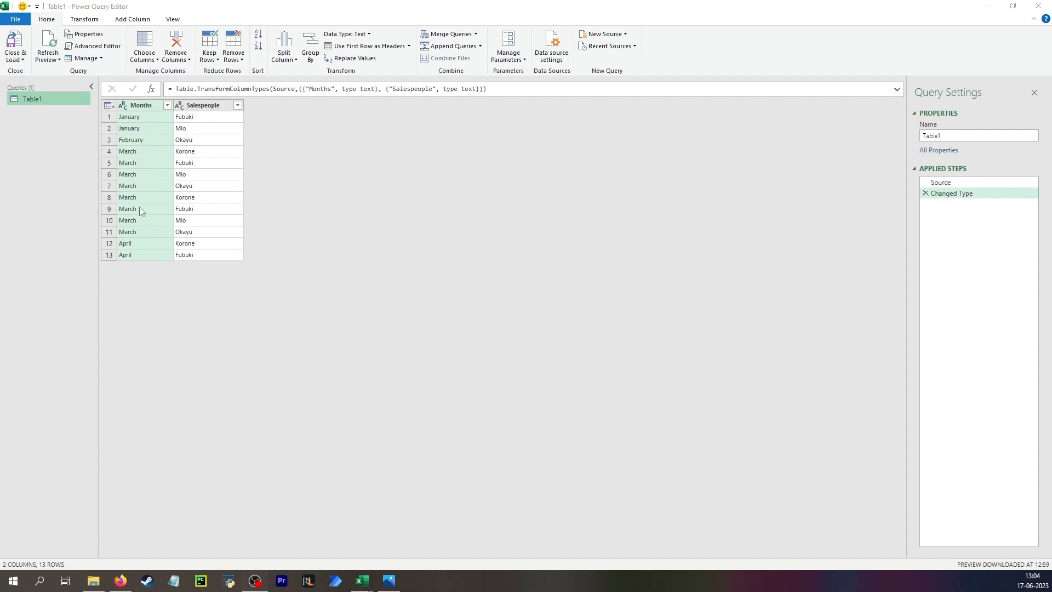
Set up an advanced grouping by Months with a Count column that sums the Months column
{"action": "left_click", "coordinate": [159, 117]}
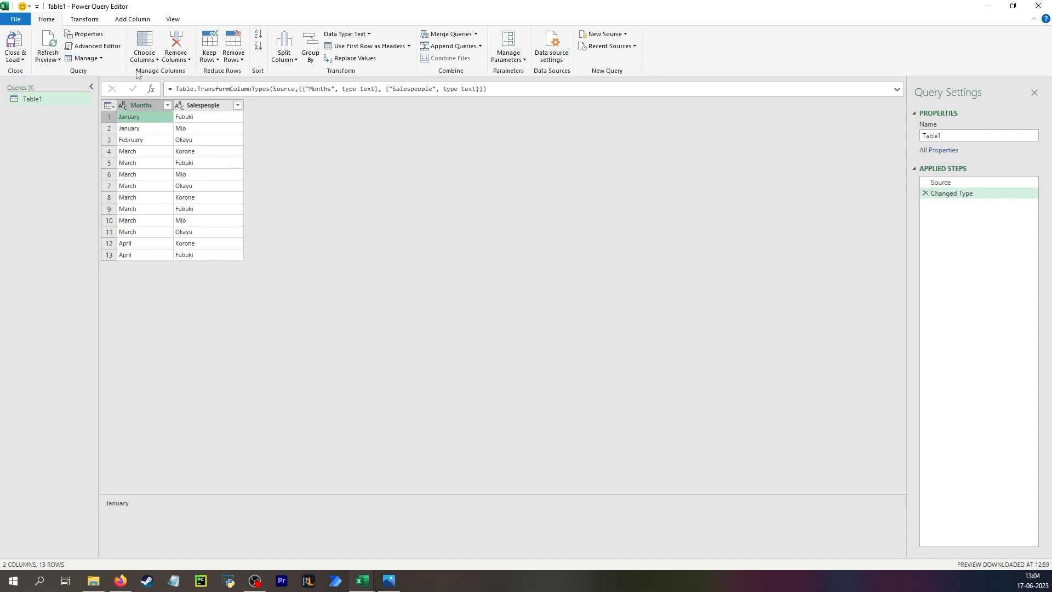
{"action": "left_click", "coordinate": [85, 20]}
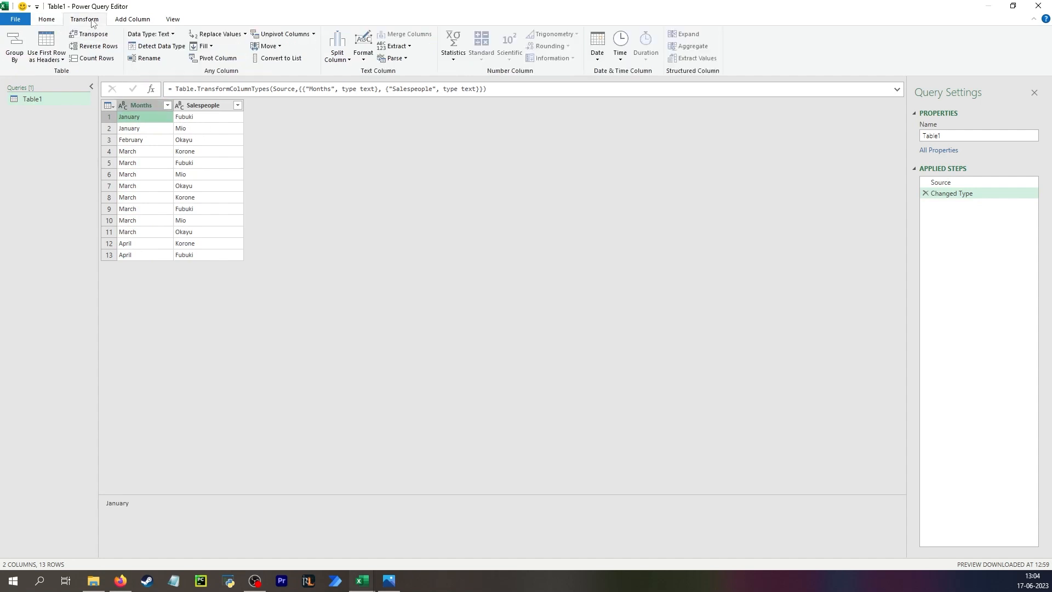
{"action": "left_click", "coordinate": [15, 47]}
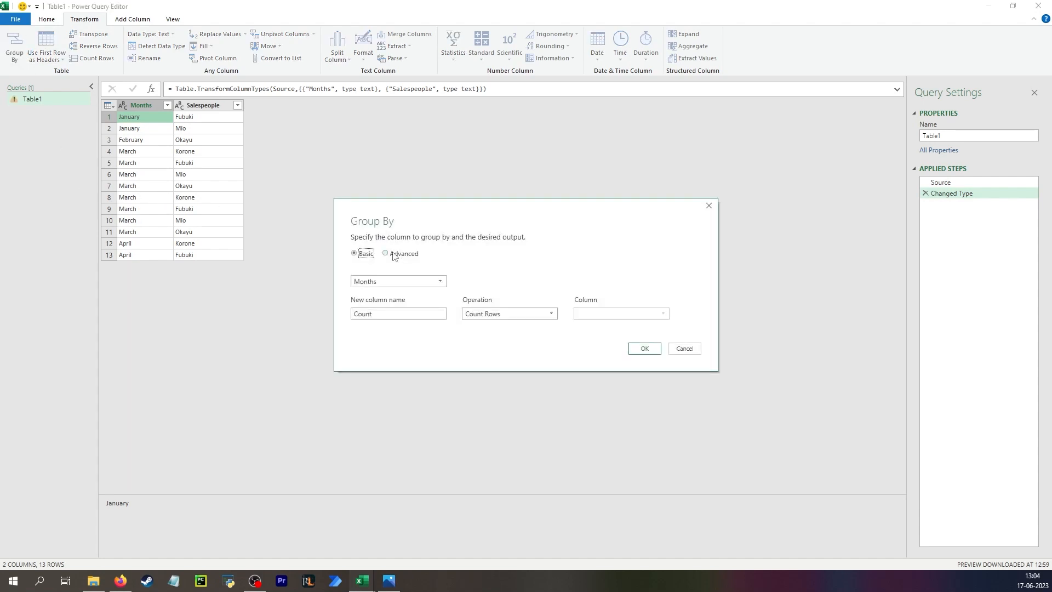
{"action": "left_click", "coordinate": [397, 253]}
{"action": "left_click_drag", "start_coordinate": [401, 215], "coordinate": [331, 189]}
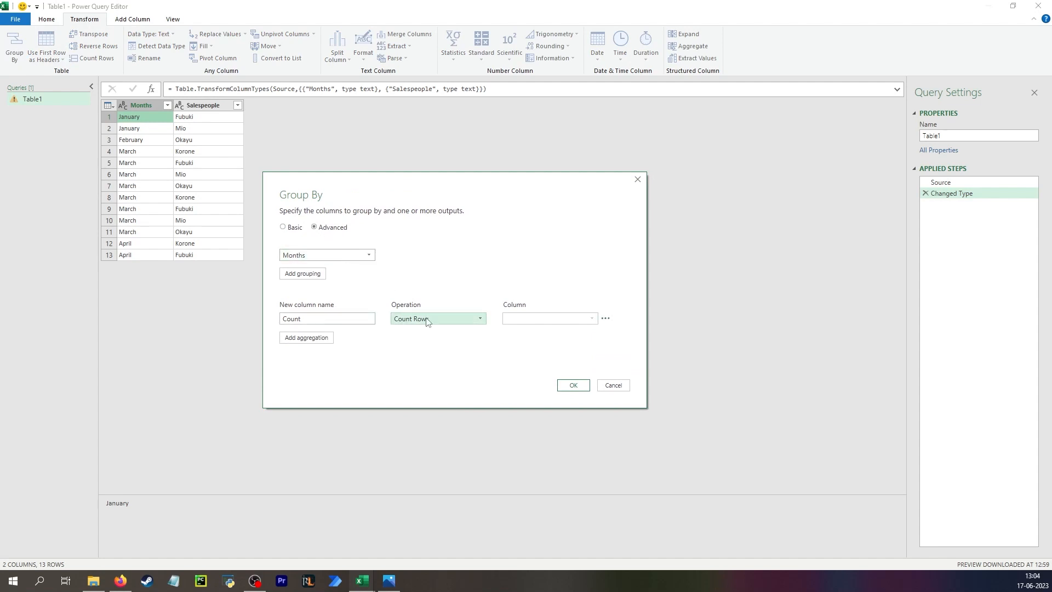
{"action": "left_click", "coordinate": [471, 319]}
{"action": "left_click", "coordinate": [412, 330]}
Add a second aggregation named All with the All Rows operation and apply the grouping
{"action": "left_click", "coordinate": [314, 339]}
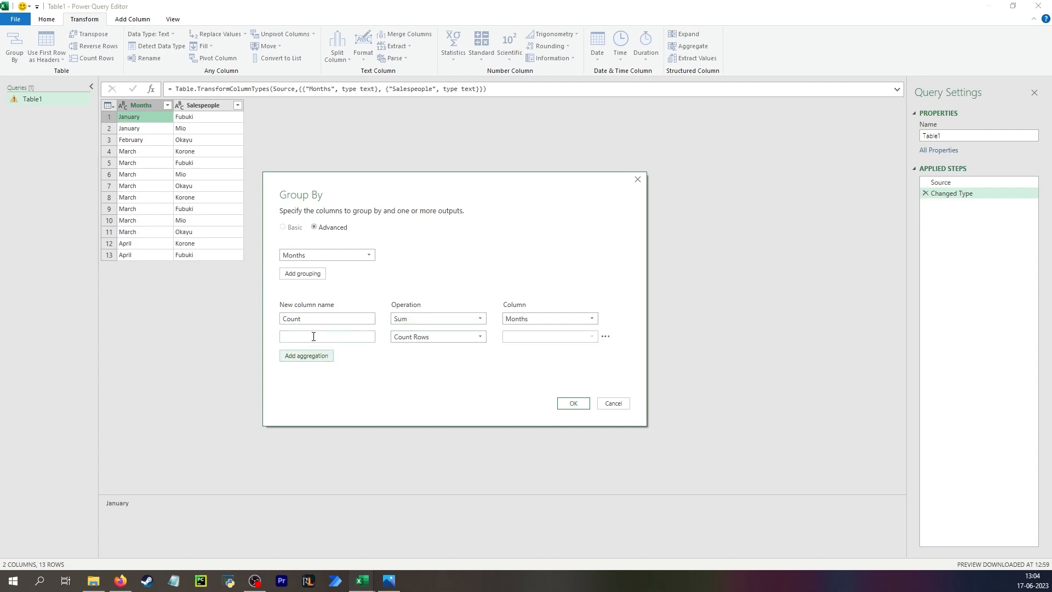
{"action": "left_click", "coordinate": [439, 337]}
{"action": "left_click", "coordinate": [415, 426]}
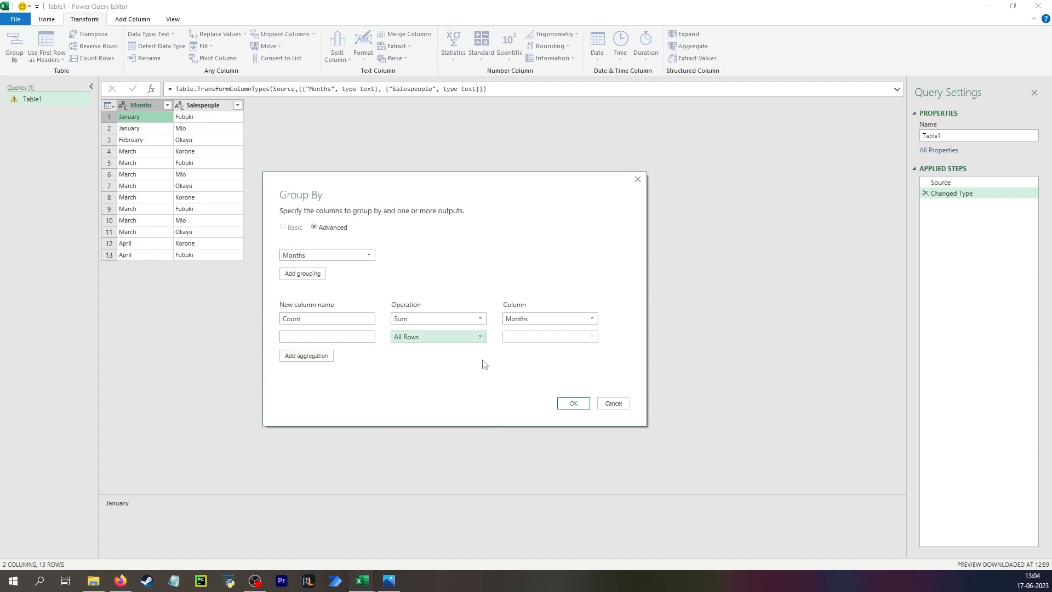
{"action": "left_click", "coordinate": [332, 332]}
{"action": "type", "text": "A"}
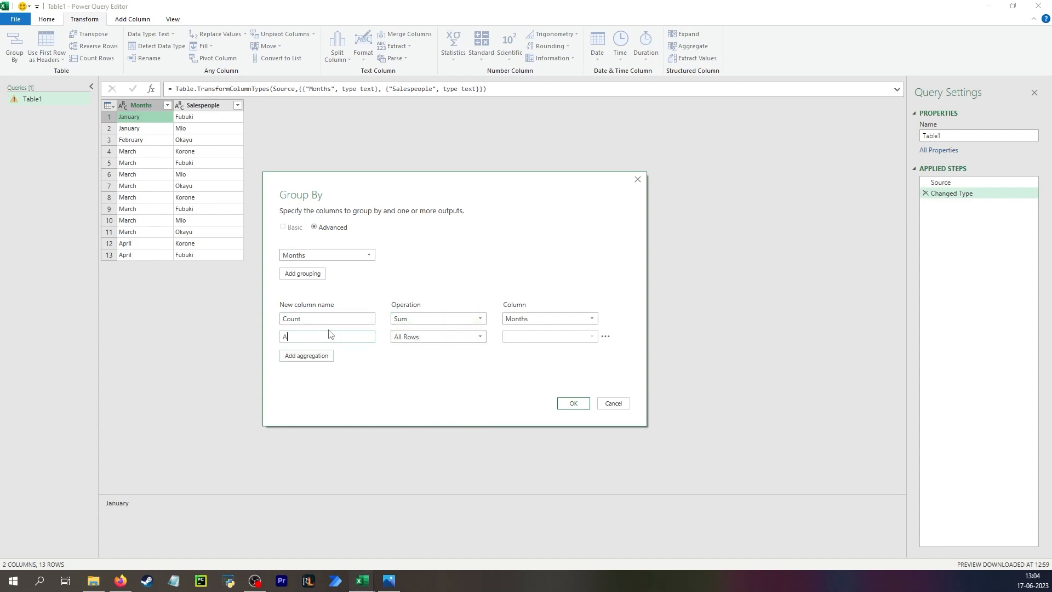
{"action": "type", "text": "ll"}
{"action": "left_click", "coordinate": [580, 405]}
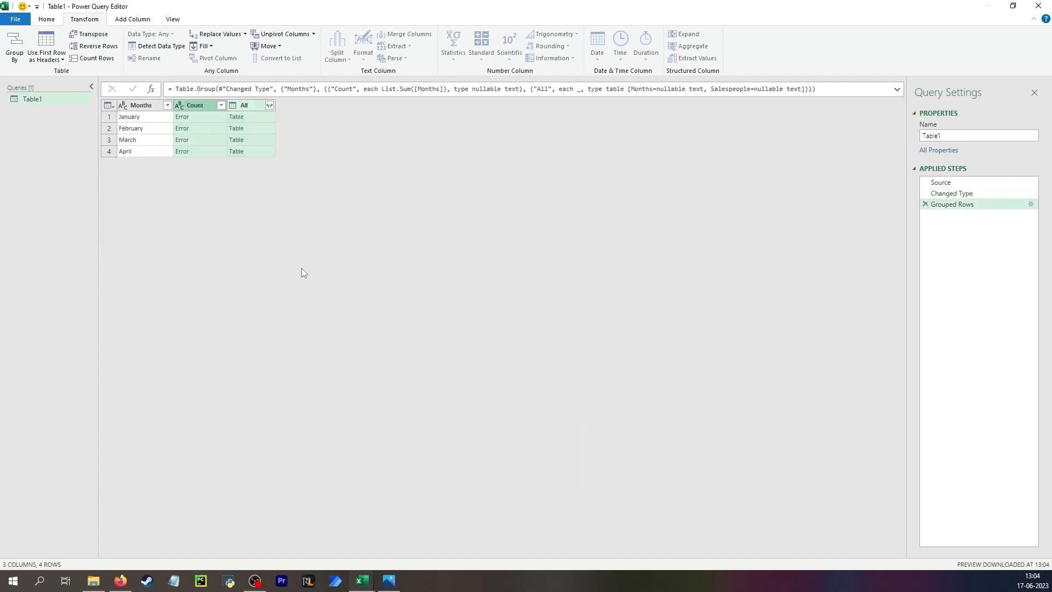
Check the Count column's error details and split the Grouped Rows formula so each aggregation and the closing brackets sit on separate lines
{"action": "left_click", "coordinate": [208, 118]}
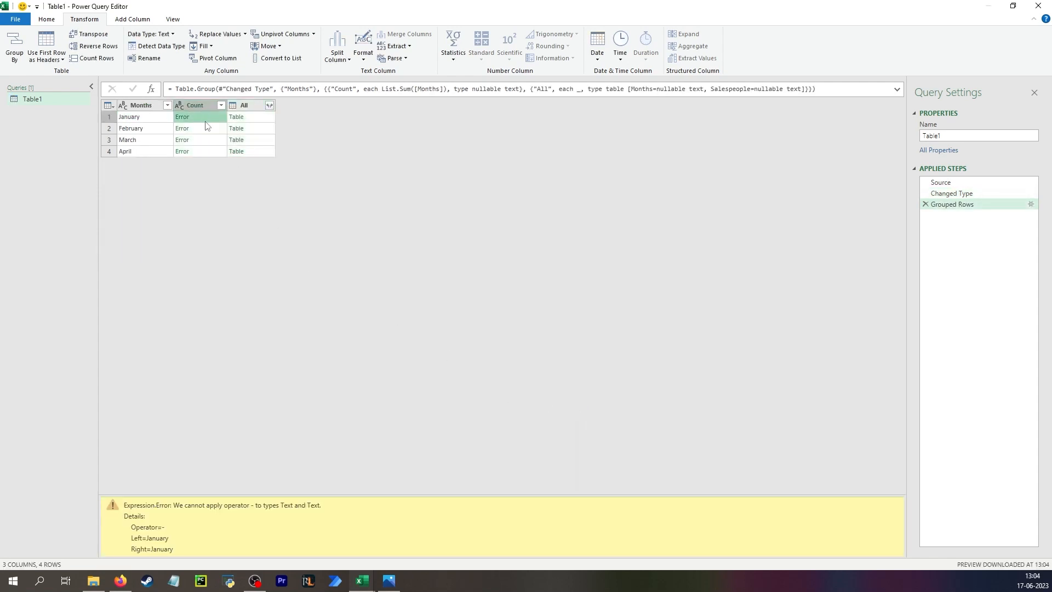
{"action": "left_click", "coordinate": [146, 118]}
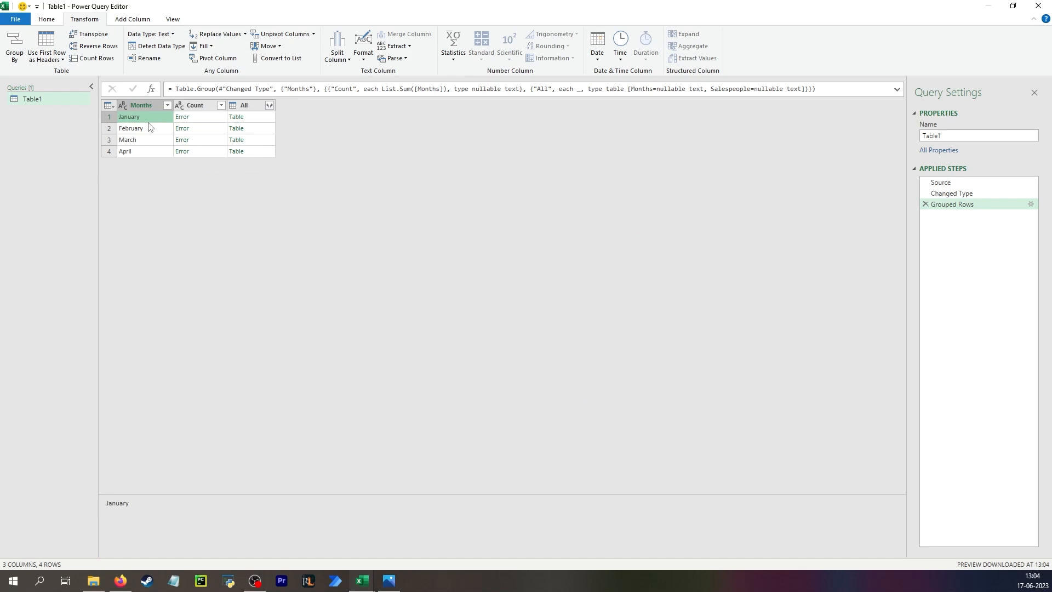
{"action": "left_click", "coordinate": [210, 119]}
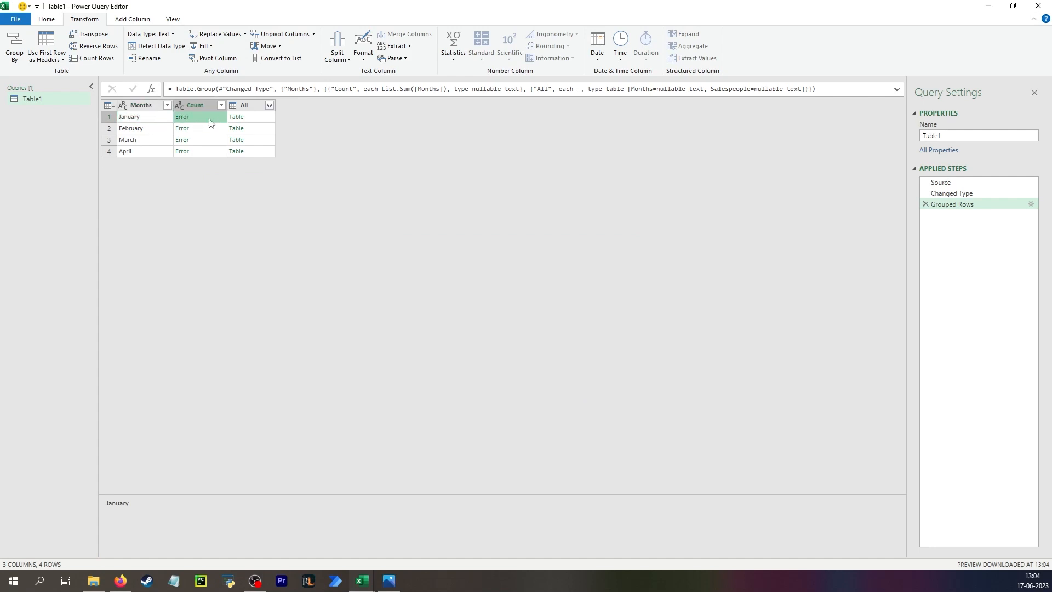
{"action": "left_click", "coordinate": [897, 89]}
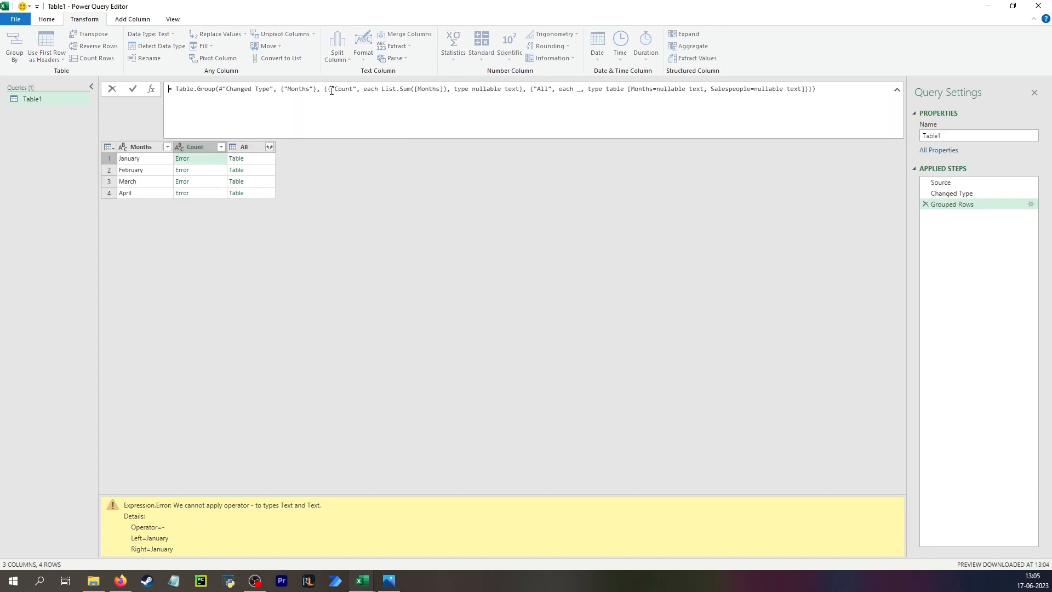
{"action": "key", "text": "shift+Return"}
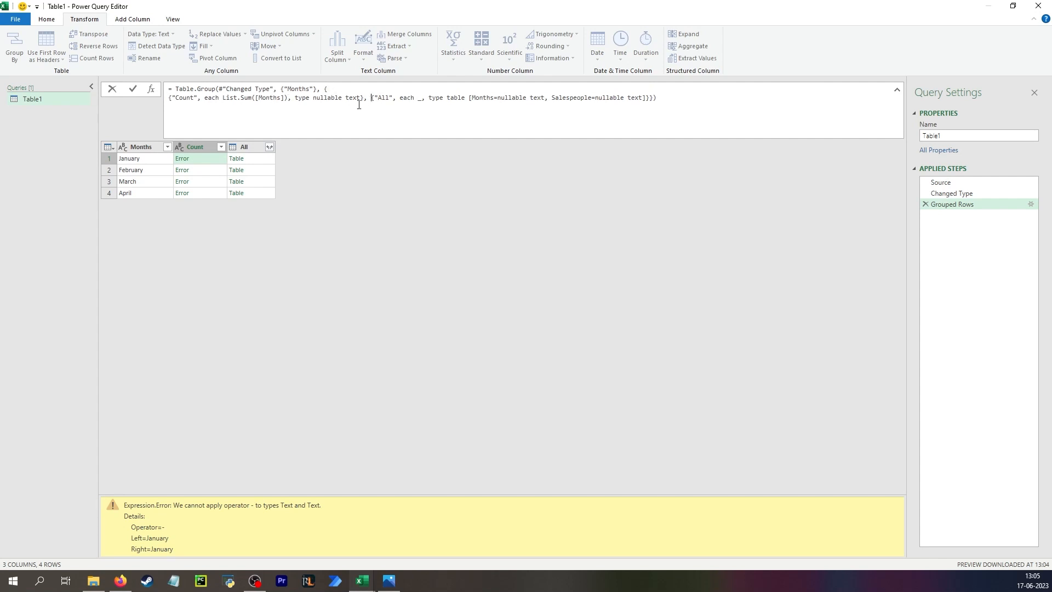
{"action": "key", "text": "shift+Return"}
{"action": "key", "text": "shift+Return"}
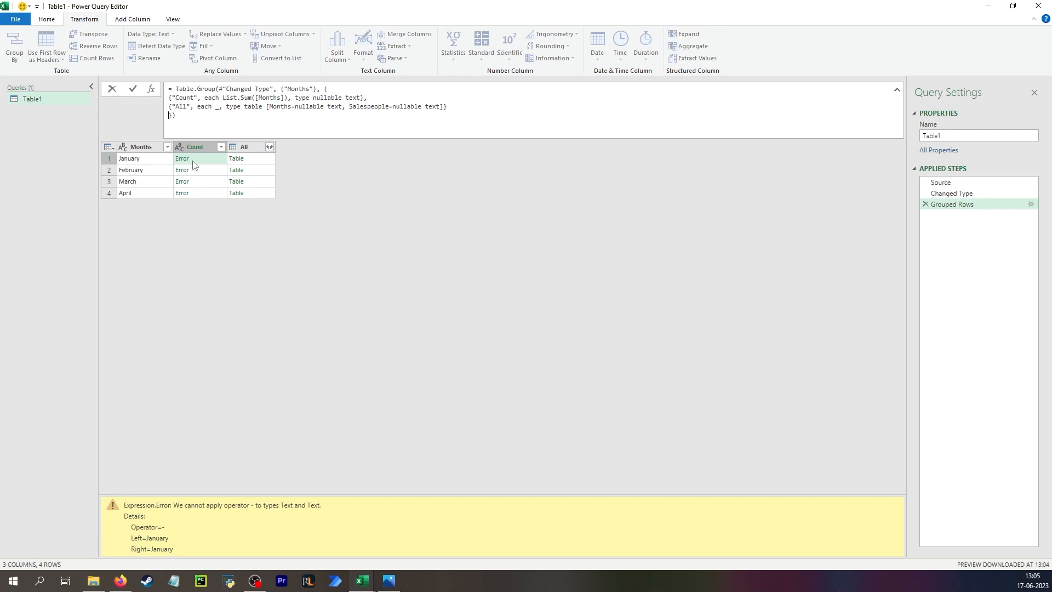
Examine the Count aggregation in the formula and the ungrouped rows of the Changed Type step, ending back at Grouped Rows
{"action": "left_click_drag", "start_coordinate": [166, 95], "coordinate": [370, 100]}
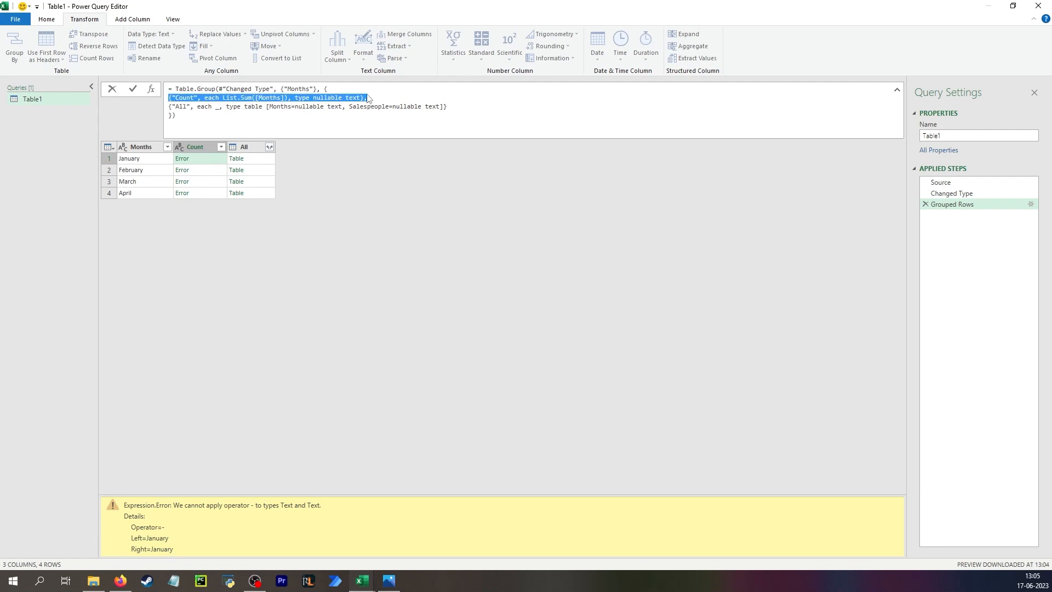
{"action": "left_click", "coordinate": [210, 100]}
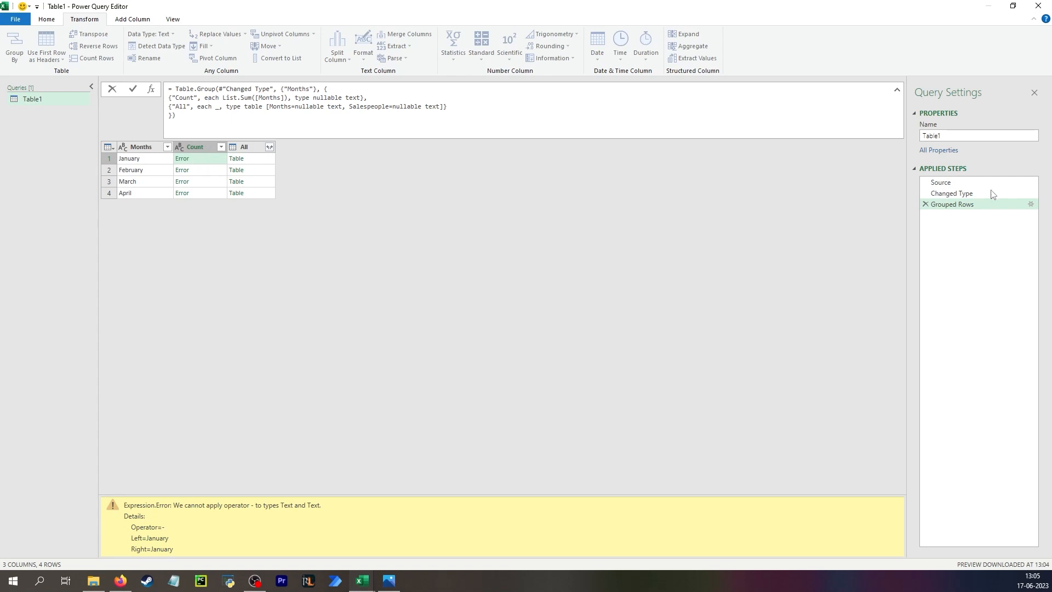
{"action": "left_click", "coordinate": [980, 195]}
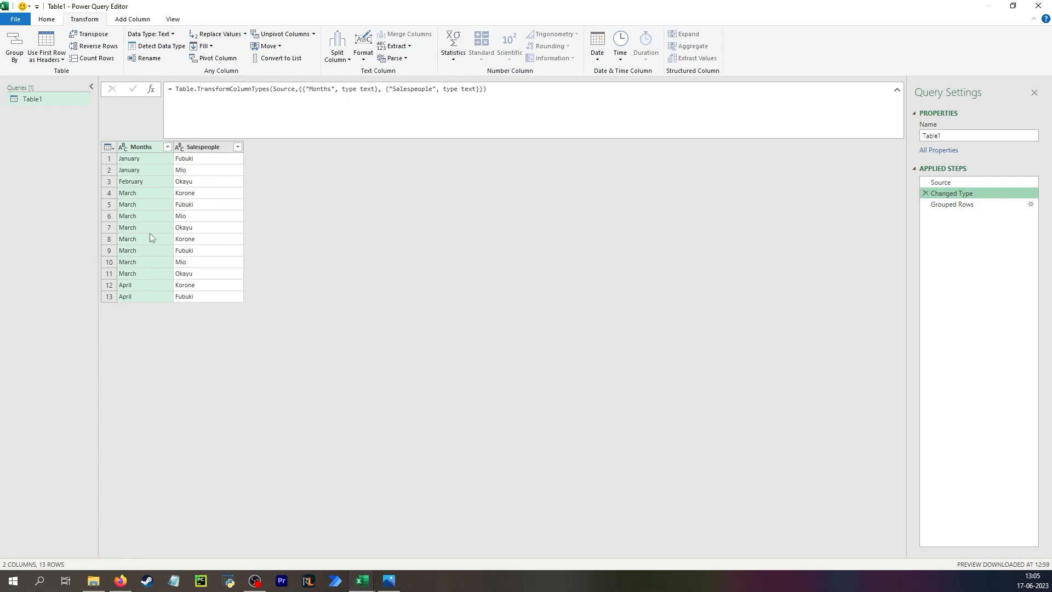
{"action": "left_click", "coordinate": [147, 159]}
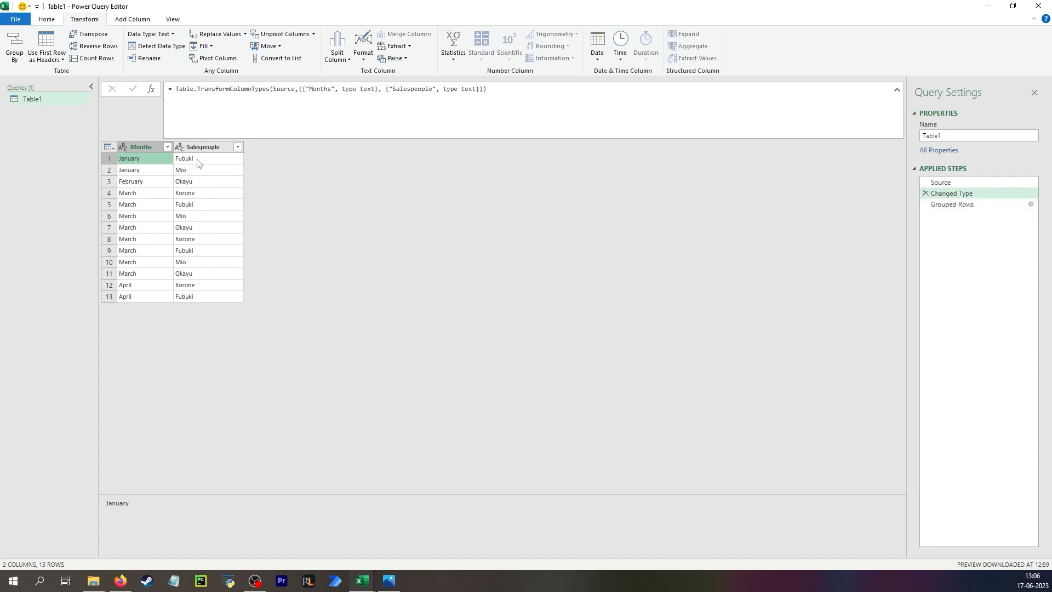
{"action": "left_click", "coordinate": [956, 204]}
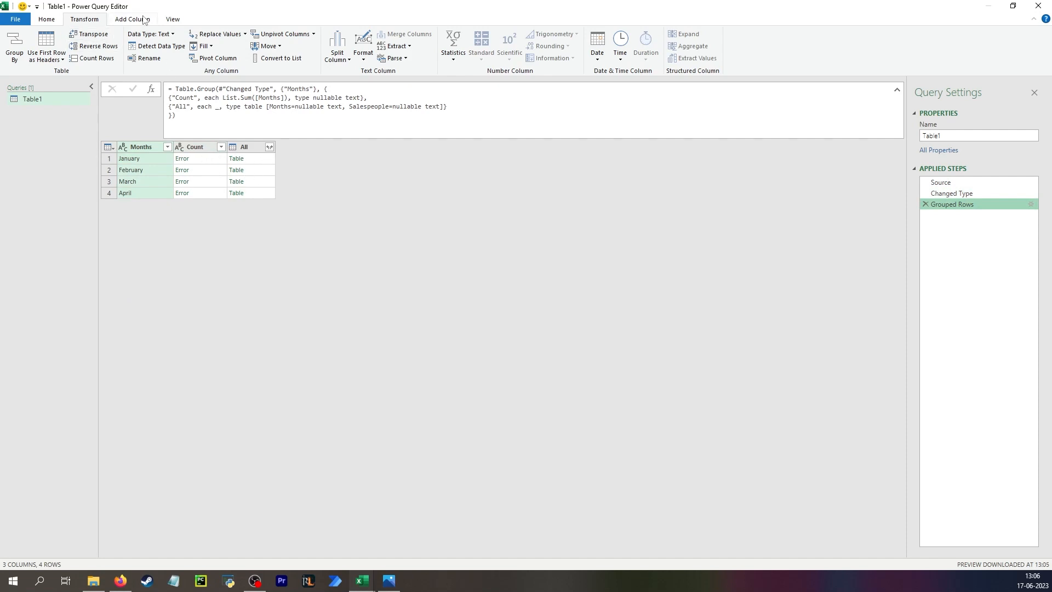
Add a custom column named Custom with the formula = "abc"
{"action": "left_click", "coordinate": [143, 20]}
{"action": "left_click", "coordinate": [55, 47]}
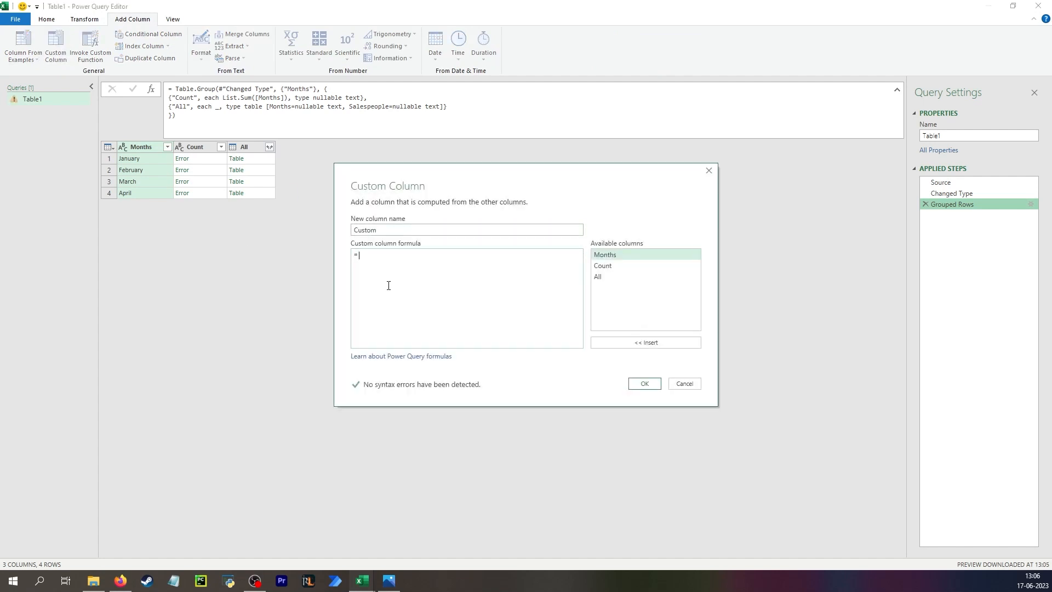
{"action": "type", "text": "\"abc\""}
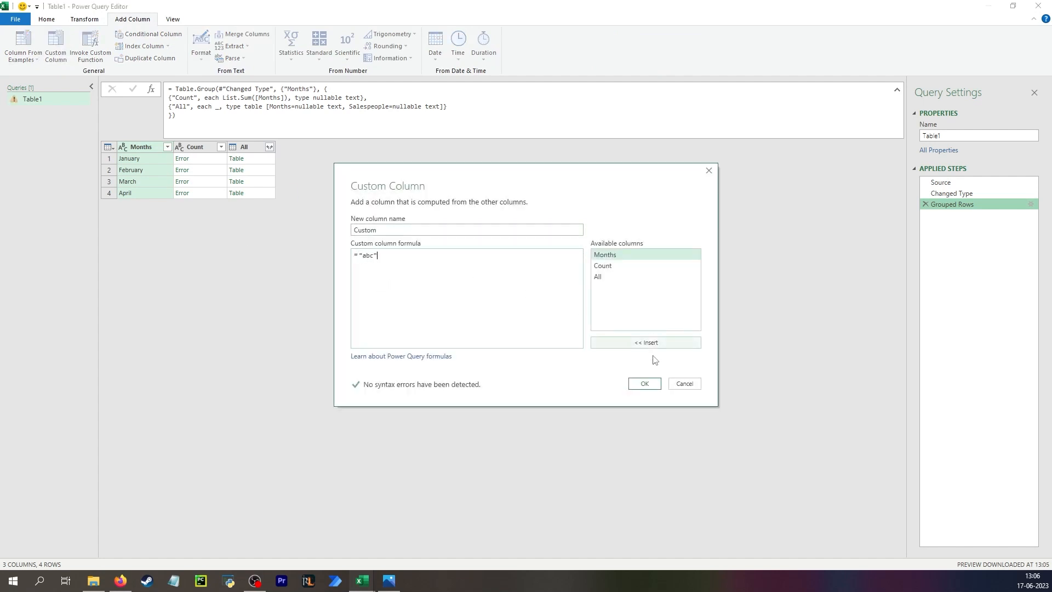
{"action": "left_click", "coordinate": [644, 383]}
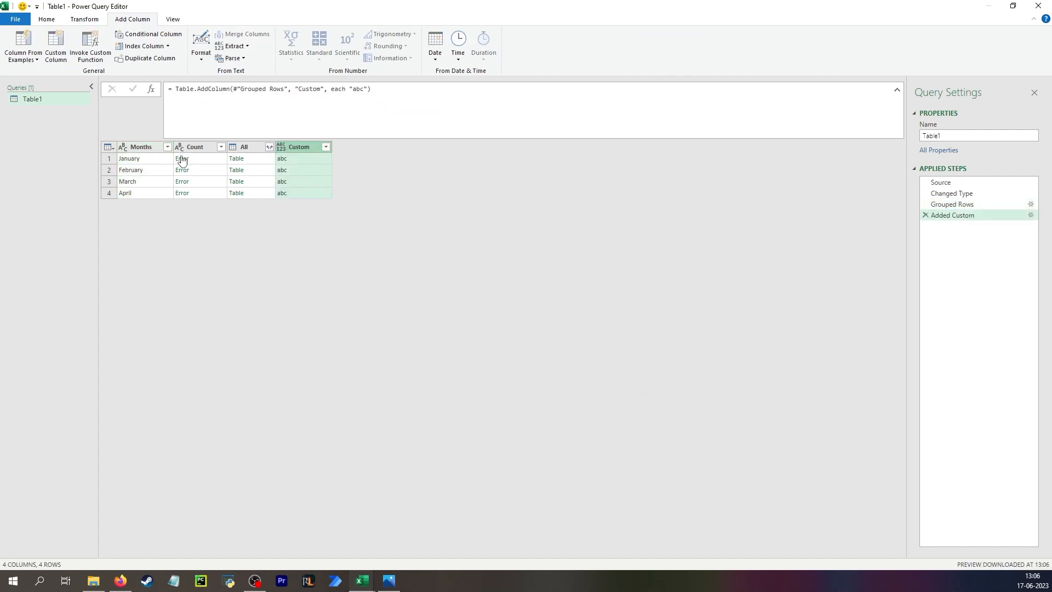
Merge the Months and Custom columns into a new column named Merged, using the custom separator ", "
{"action": "left_click", "coordinate": [155, 153]}
{"action": "left_click", "coordinate": [298, 158], "text": "ctrl"}
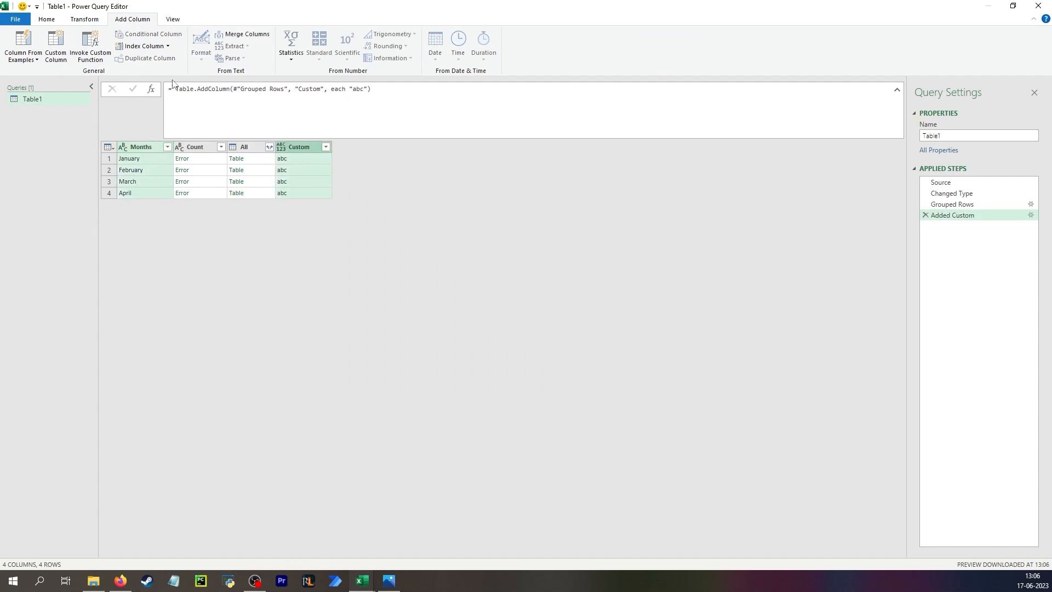
{"action": "left_click", "coordinate": [244, 34]}
{"action": "left_click", "coordinate": [414, 280]}
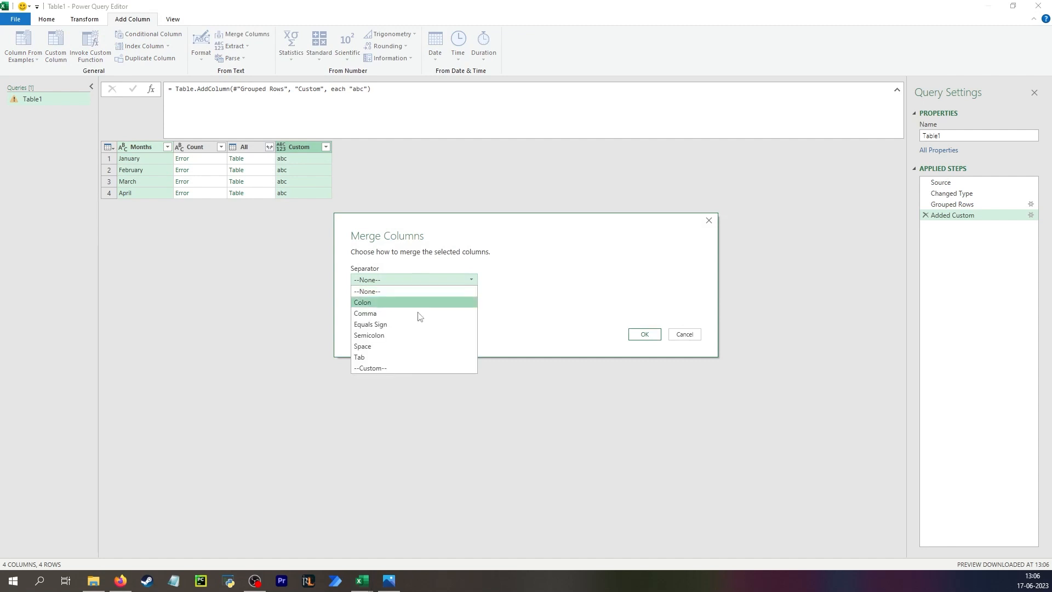
{"action": "left_click", "coordinate": [399, 372]}
{"action": "left_click", "coordinate": [397, 296]}
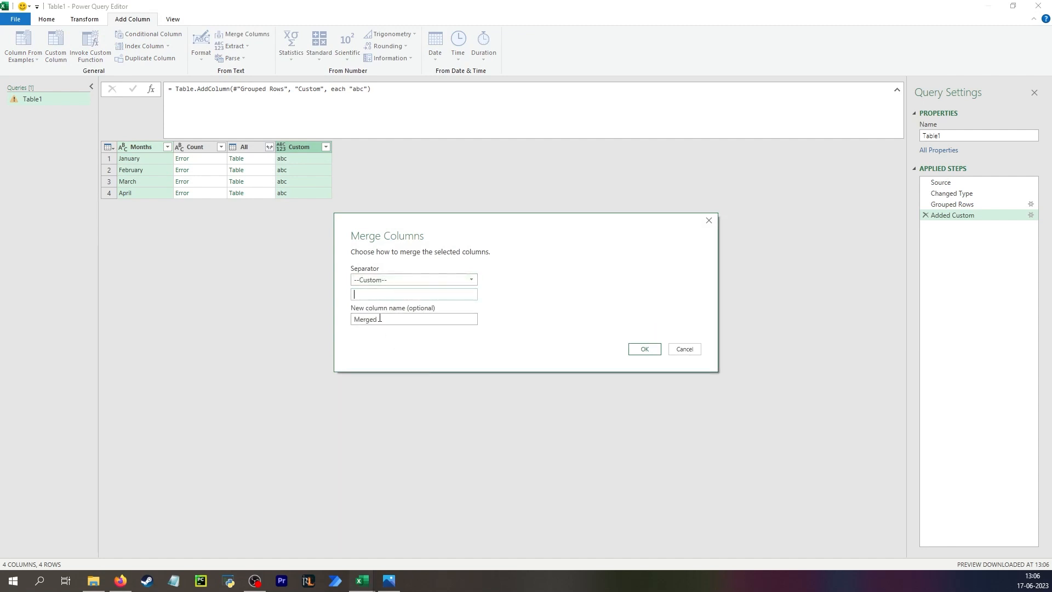
{"action": "type", "text": ","}
{"action": "left_click", "coordinate": [645, 349]}
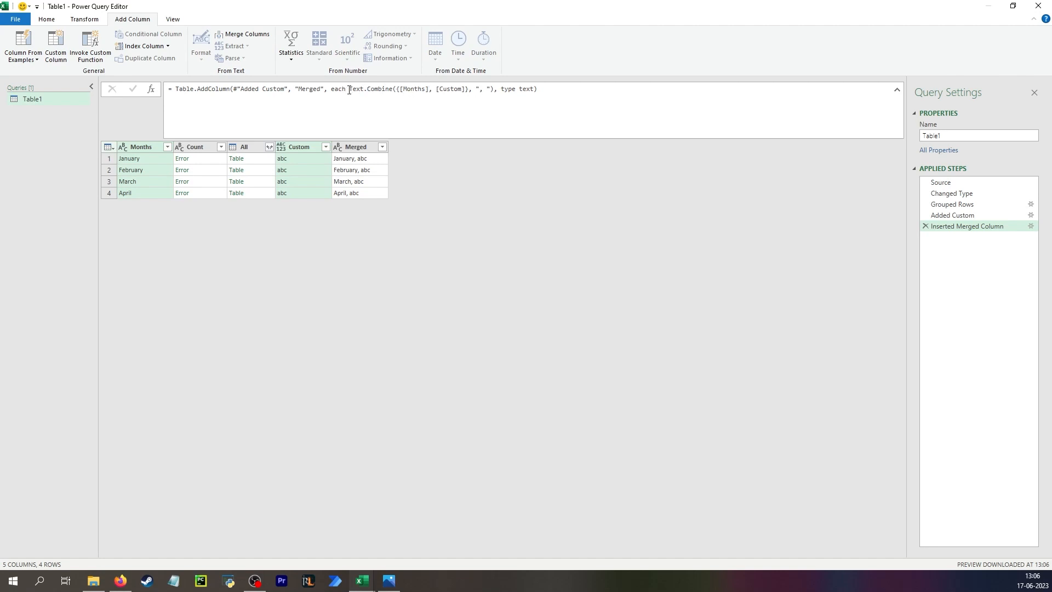
Copy the Text.Combine expression from the Merged column's formula and examine its arguments and the merged text
{"action": "left_click_drag", "start_coordinate": [350, 90], "coordinate": [491, 94]}
{"action": "key", "text": "ctrl+c"}
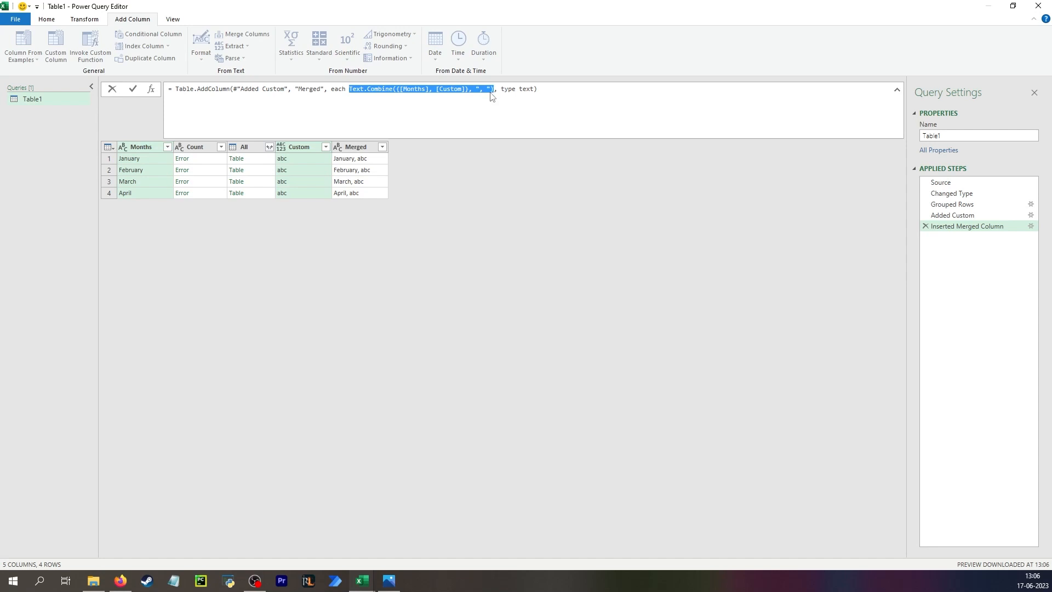
{"action": "left_click", "coordinate": [610, 214]}
{"action": "left_click", "coordinate": [365, 162]}
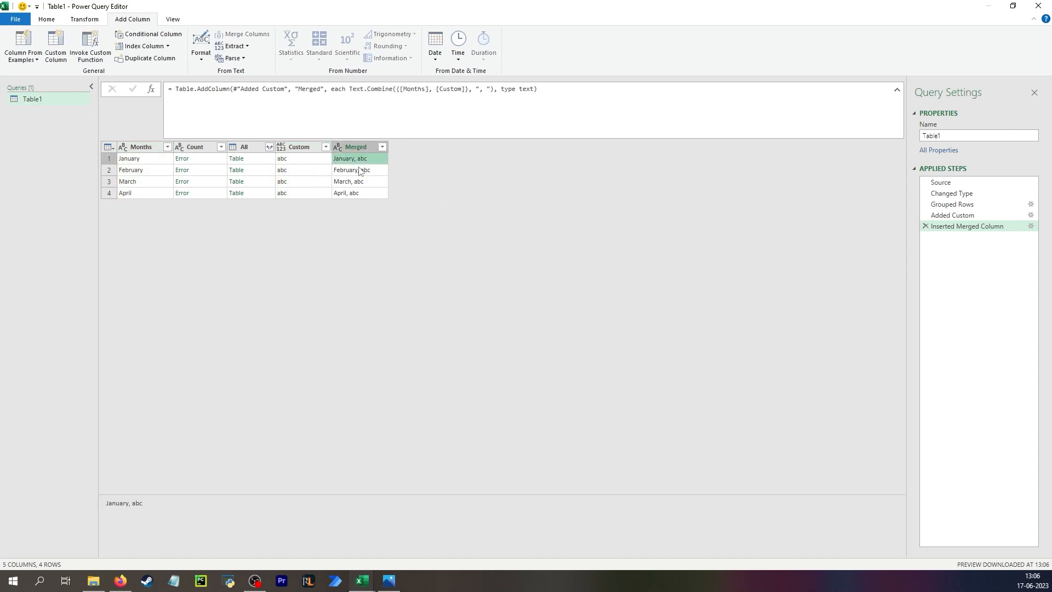
{"action": "left_click", "coordinate": [400, 90]}
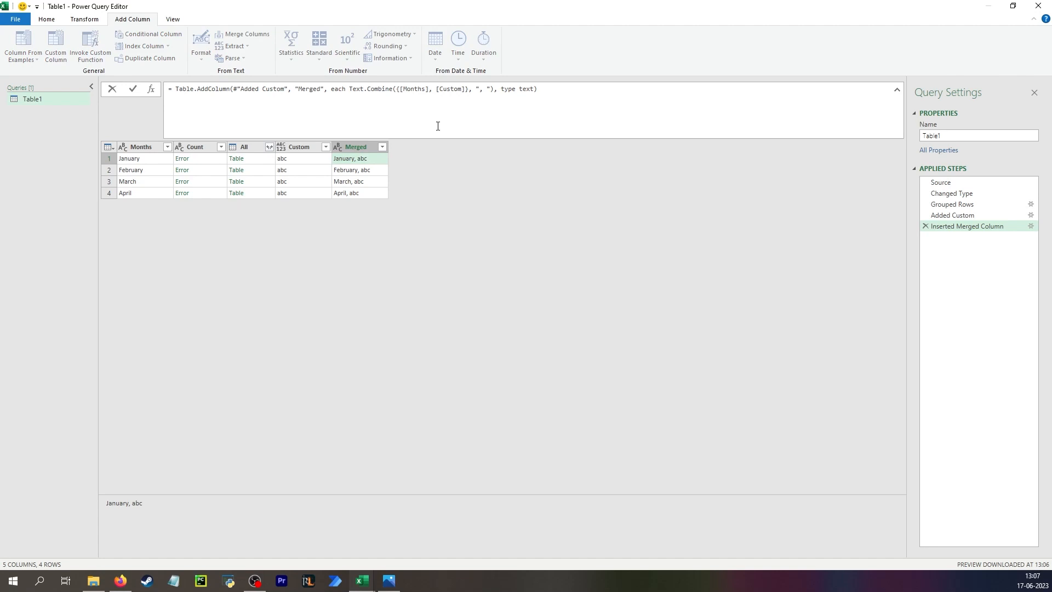
{"action": "key", "text": "shift+Left"}
{"action": "key", "text": "shift+Left"}
{"action": "left_click", "coordinate": [149, 502]}
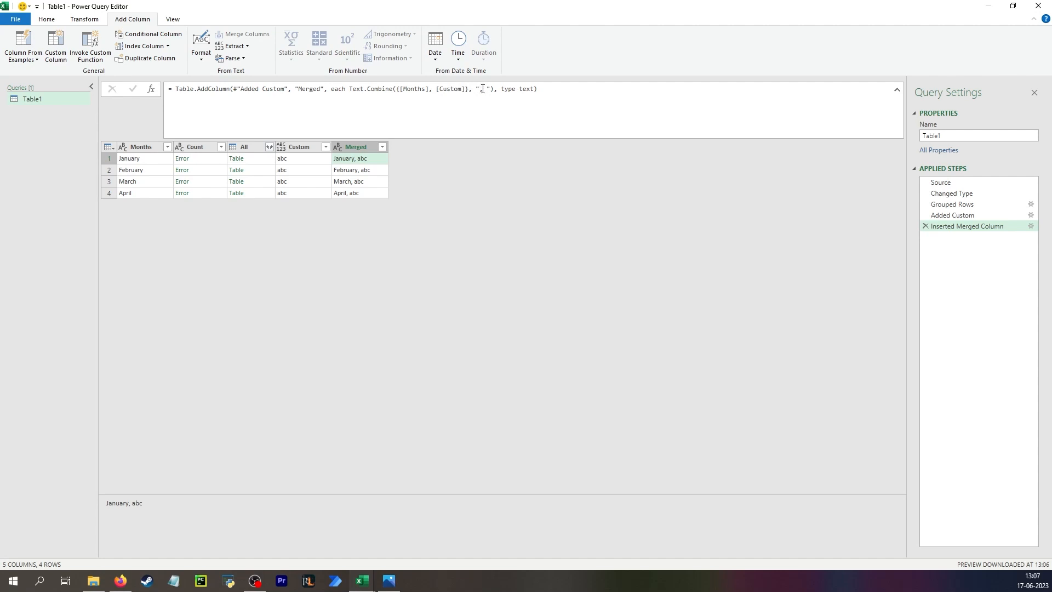
Delete the Inserted Merged Column and Added Custom steps from the query
{"action": "left_click", "coordinate": [926, 226]}
{"action": "left_click", "coordinate": [925, 215]}
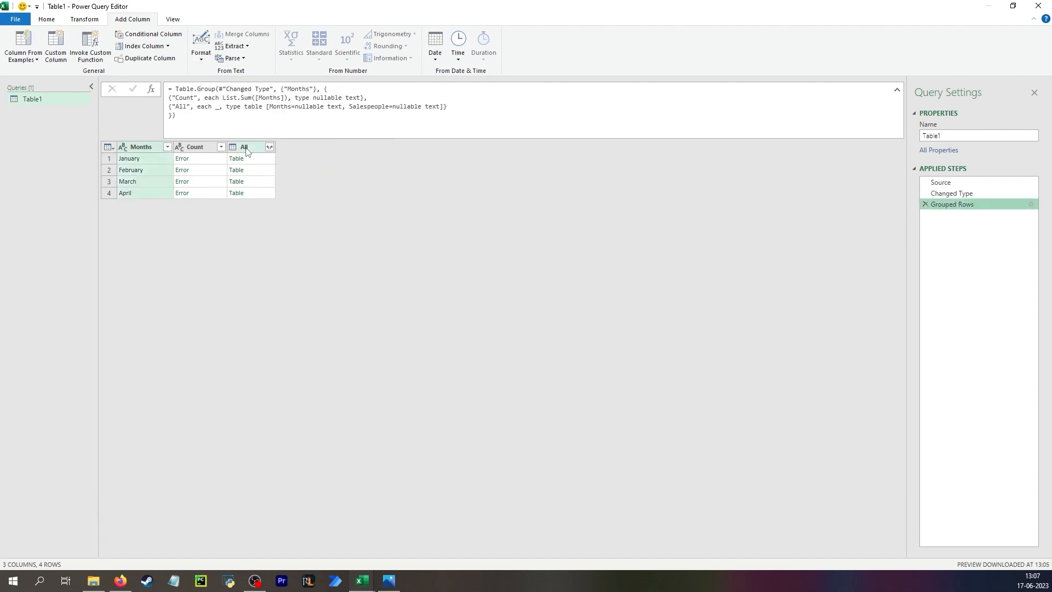
Examine the error in January's Count value and review the Group By settings of the Grouped Rows step
{"action": "left_click", "coordinate": [196, 161]}
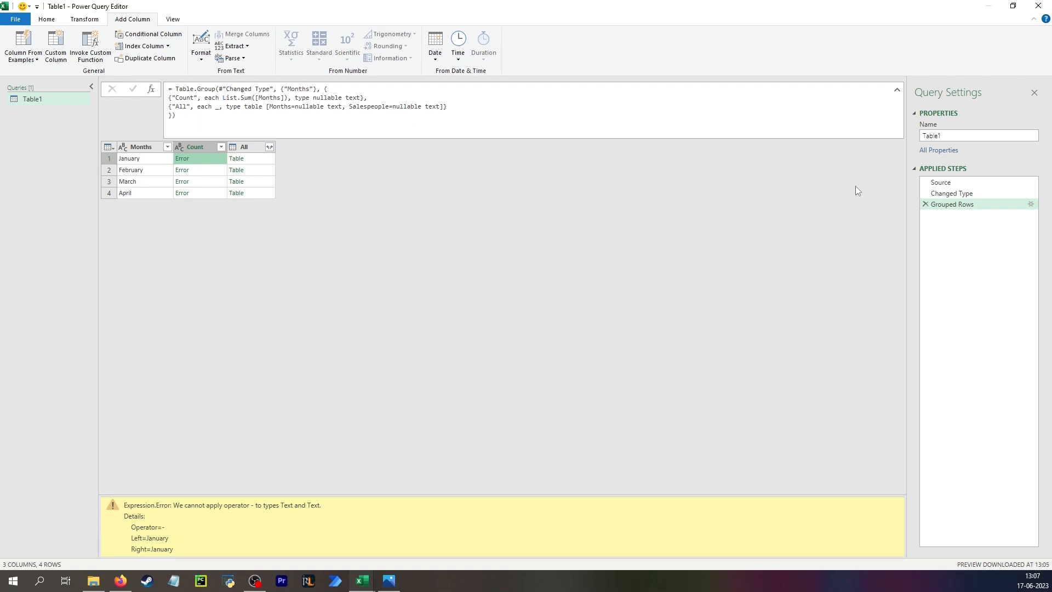
{"action": "left_click", "coordinate": [1029, 205]}
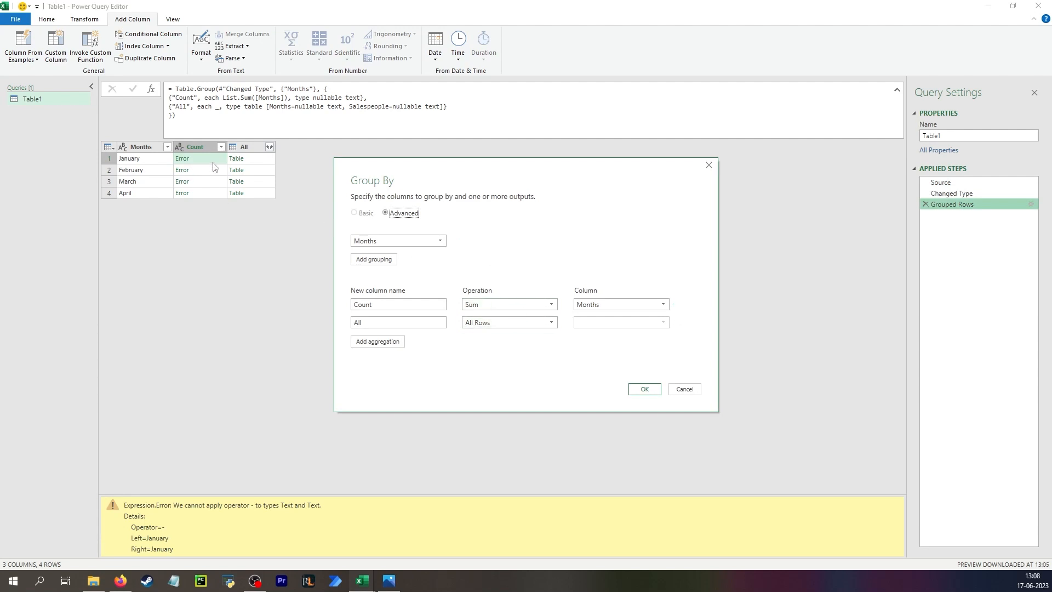
{"action": "key", "text": "Escape"}
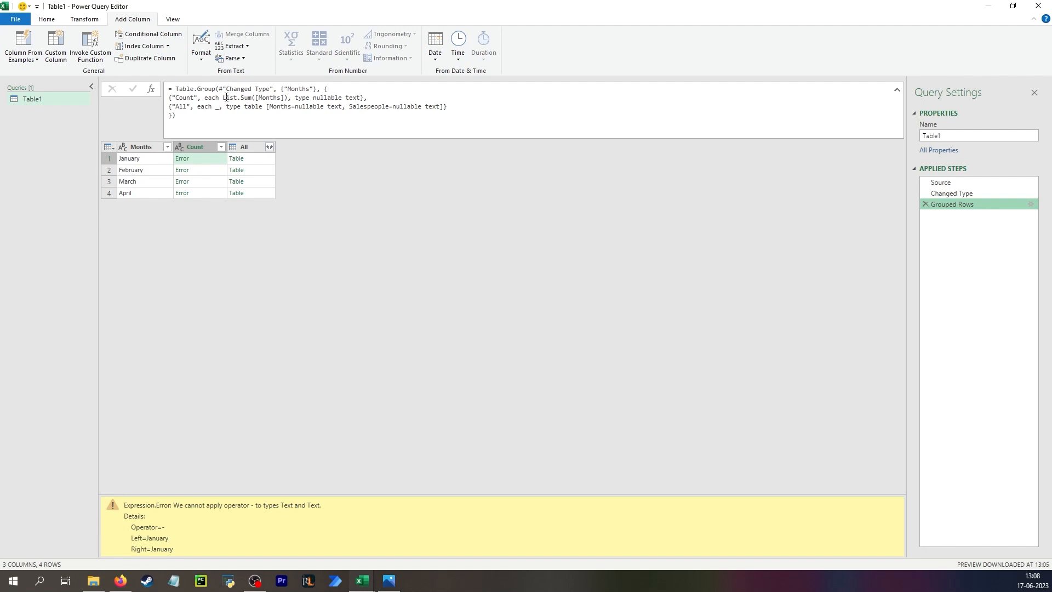
Replace List.Sum([Months]) in the Count aggregation of the Grouped Rows formula with the copied Text.Combine expression
{"action": "left_click", "coordinate": [227, 97]}
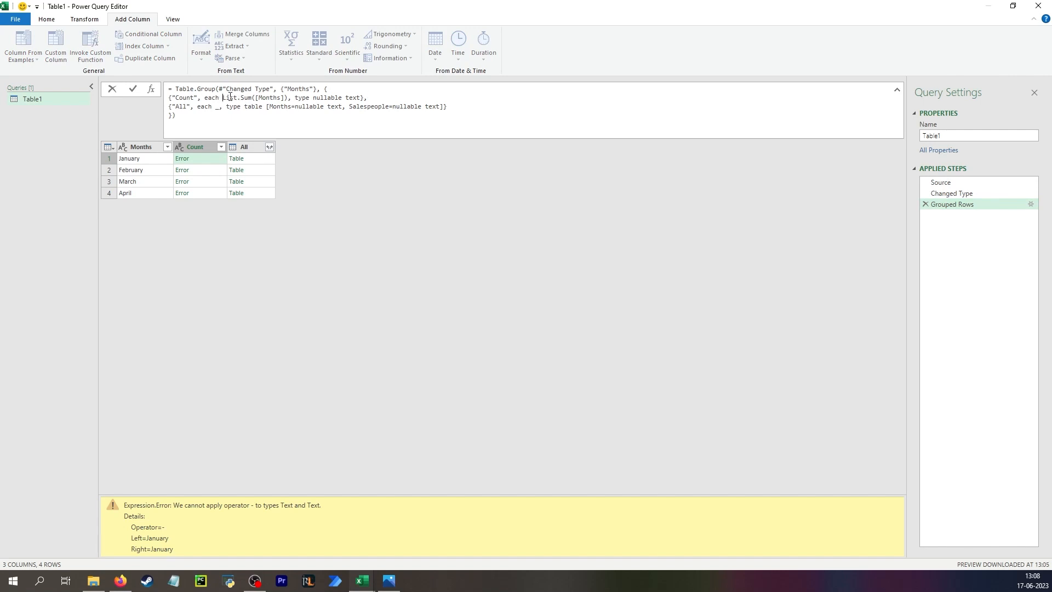
{"action": "left_click", "coordinate": [295, 98], "text": "shift"}
{"action": "key", "text": "shift+Left"}
{"action": "key", "text": "ctrl+v"}
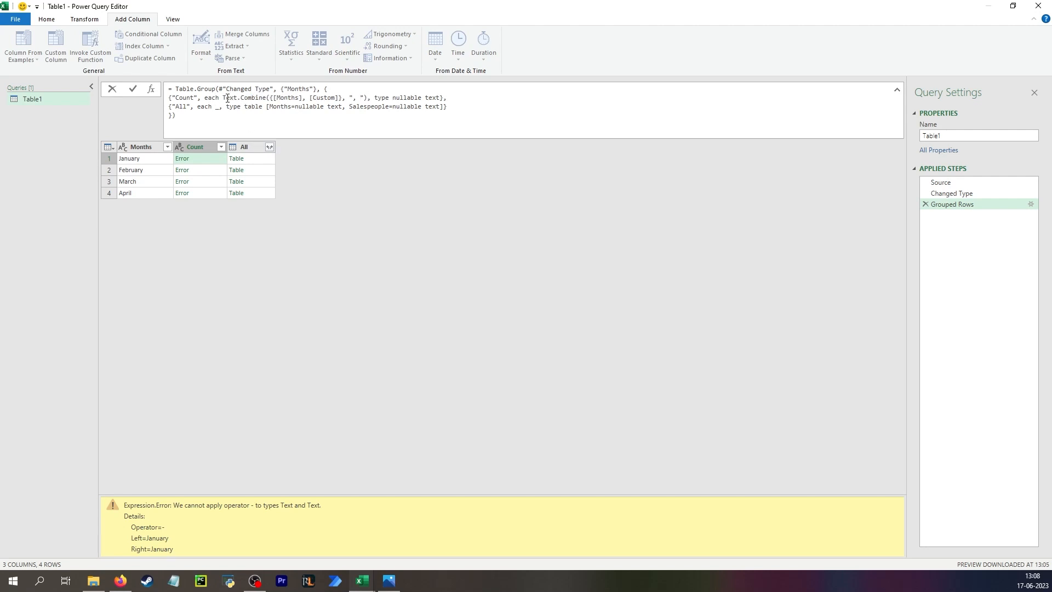
Replace the {[Months], [Custom]} list in the Count aggregation's Text.Combine with [Salespeople] and apply the formula
{"action": "left_click", "coordinate": [299, 97]}
{"action": "key", "text": "BackSpace"}
{"action": "key", "text": "BackSpace"}
{"action": "key", "text": "BackSpace"}
{"action": "key", "text": "BackSpace"}
{"action": "key", "text": "BackSpace"}
{"action": "key", "text": "BackSpace"}
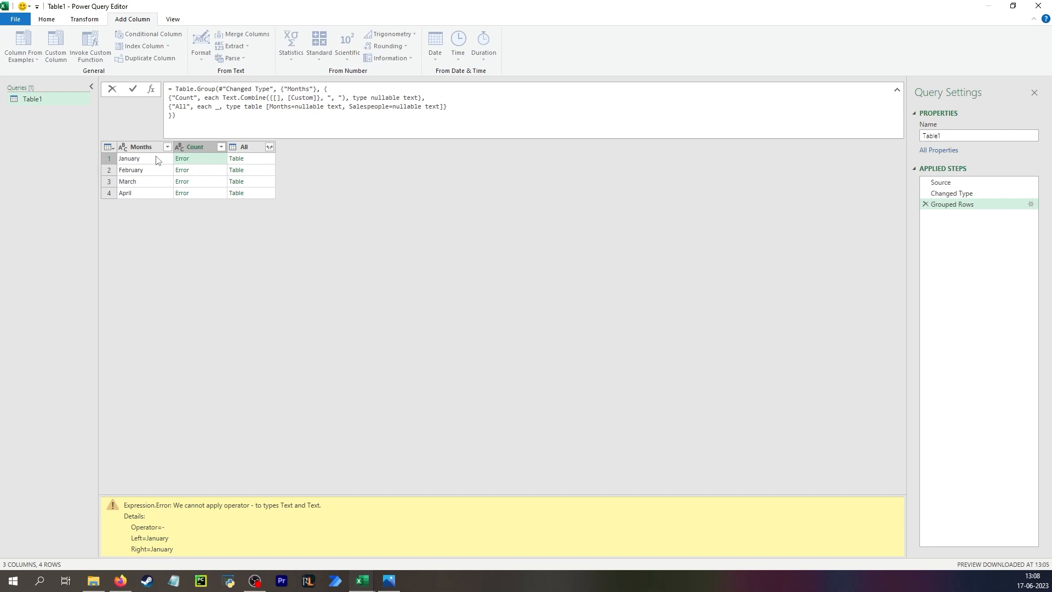
{"action": "key", "text": "BackSpace"}
{"action": "key", "text": "BackSpace"}
{"action": "key", "text": "Delete"}
{"action": "key", "text": "Delete"}
{"action": "key", "text": "Delete"}
{"action": "key", "text": "Delete"}
{"action": "key", "text": "Delete"}
{"action": "key", "text": "Delete"}
{"action": "key", "text": "Delete"}
{"action": "key", "text": "Delete"}
{"action": "key", "text": "Delete"}
{"action": "key", "text": "Delete"}
{"action": "key", "text": "Delete"}
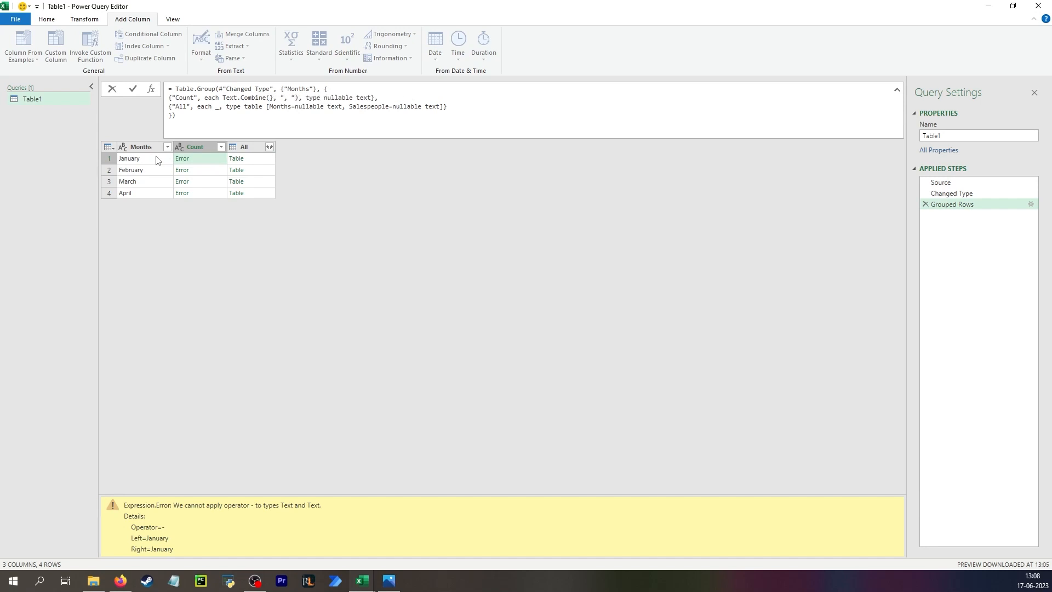
{"action": "key", "text": "Delete"}
{"action": "type", "text": "["}
{"action": "type", "text": "Salespeople"}
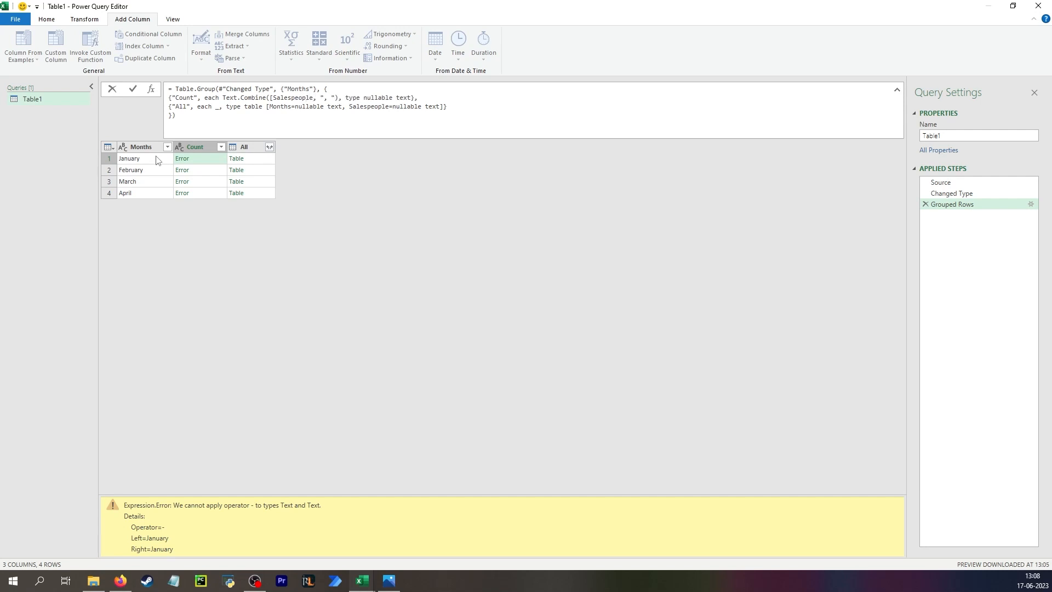
{"action": "type", "text": "]"}
{"action": "key", "text": "Return"}
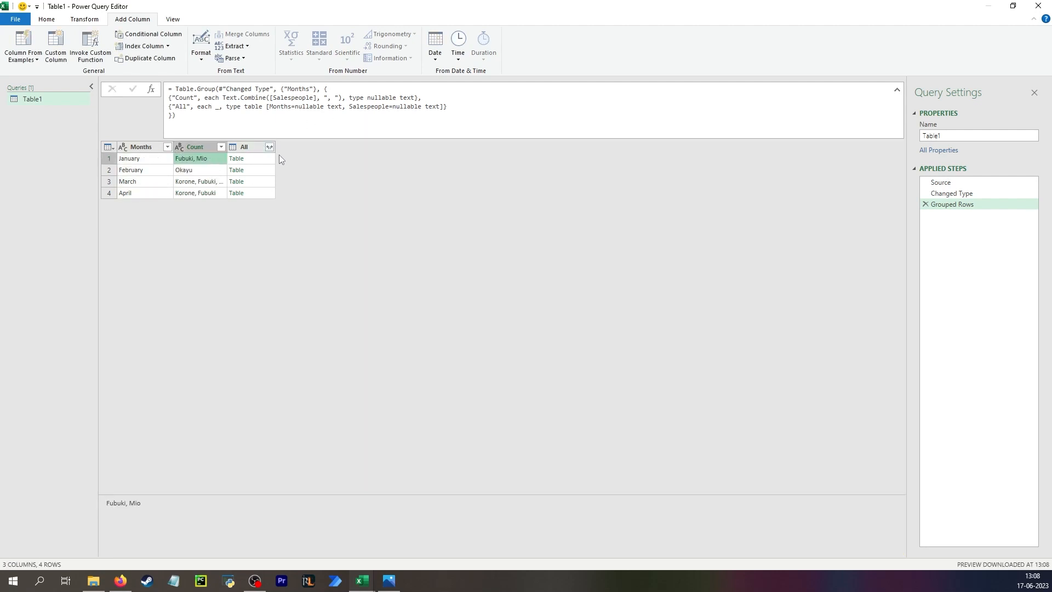
Widen the Count column and compare January's joined text with the source rows in the Changed Type step
{"action": "left_click_drag", "start_coordinate": [227, 145], "coordinate": [322, 150]}
{"action": "left_click", "coordinate": [149, 162]}
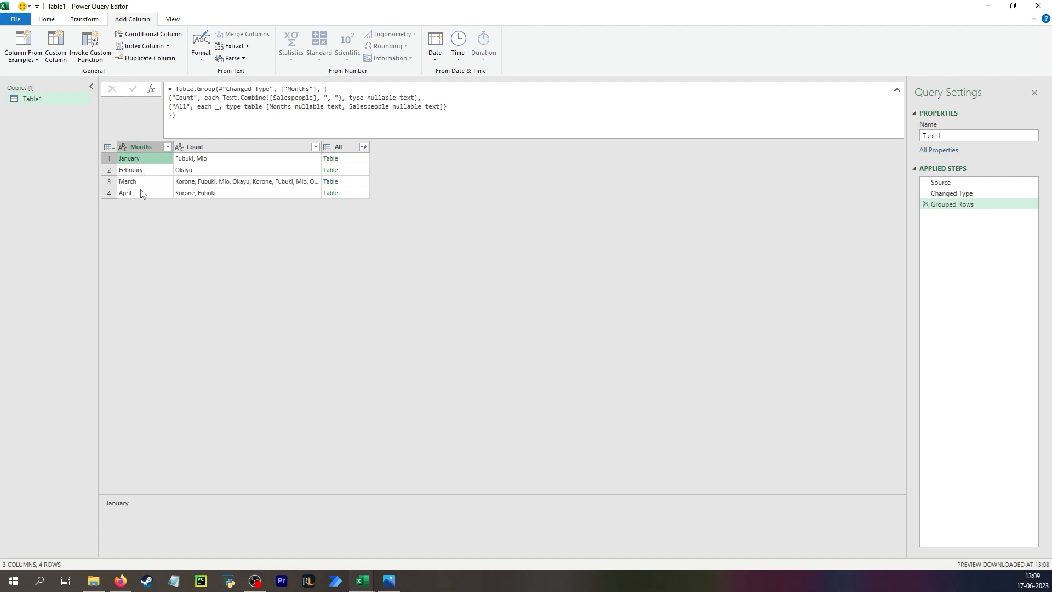
{"action": "left_click", "coordinate": [215, 159]}
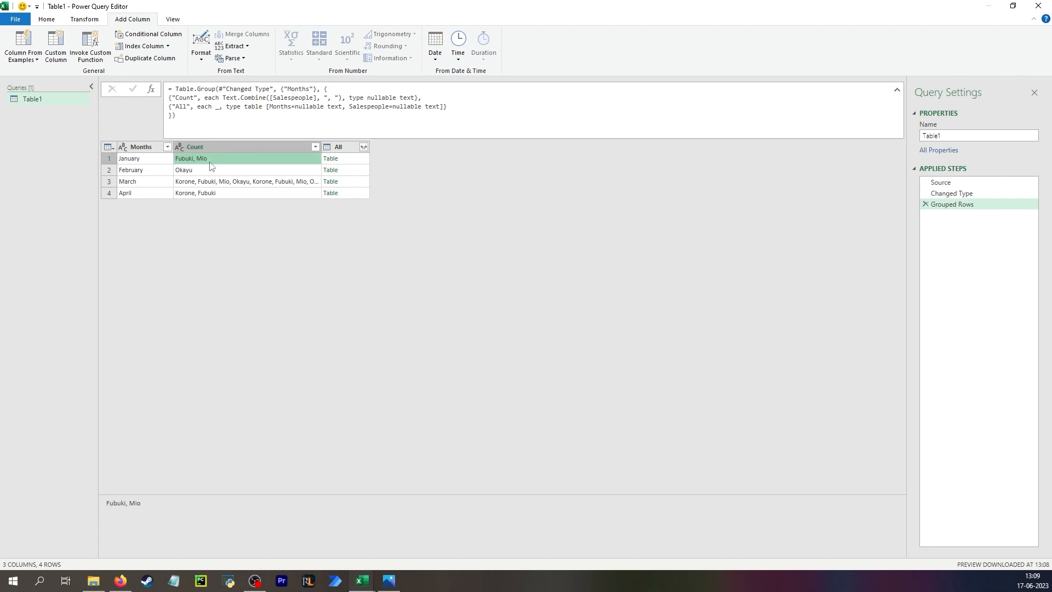
{"action": "left_click", "coordinate": [954, 193]}
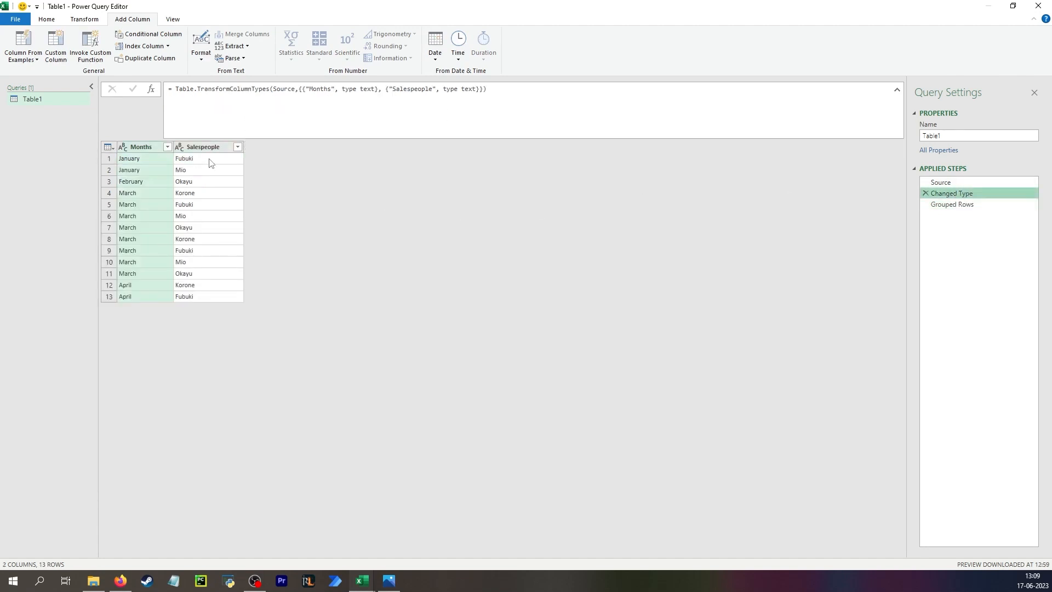
{"action": "left_click", "coordinate": [210, 159]}
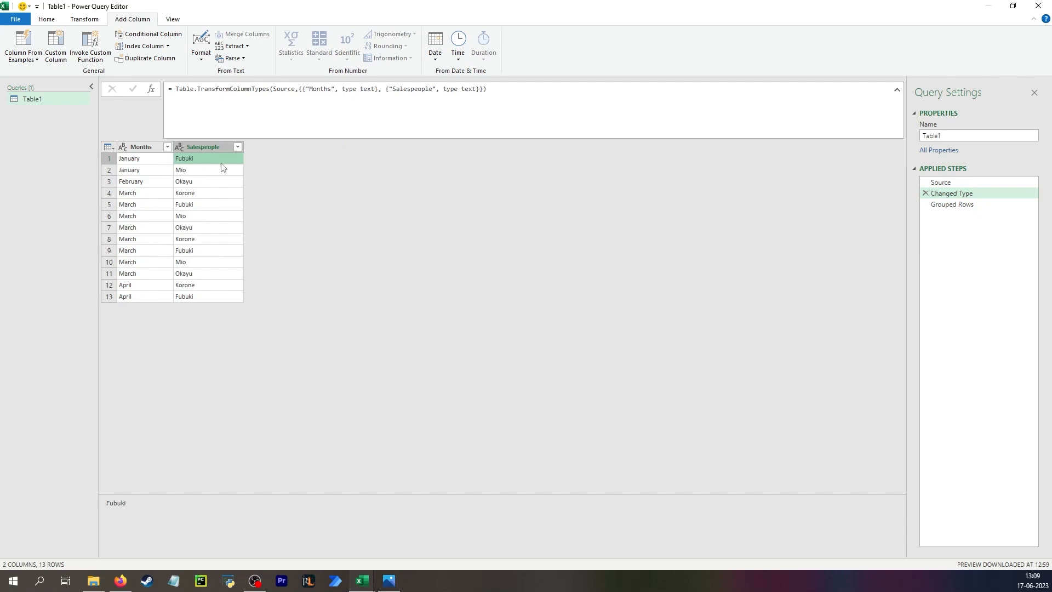
{"action": "left_click", "coordinate": [954, 204]}
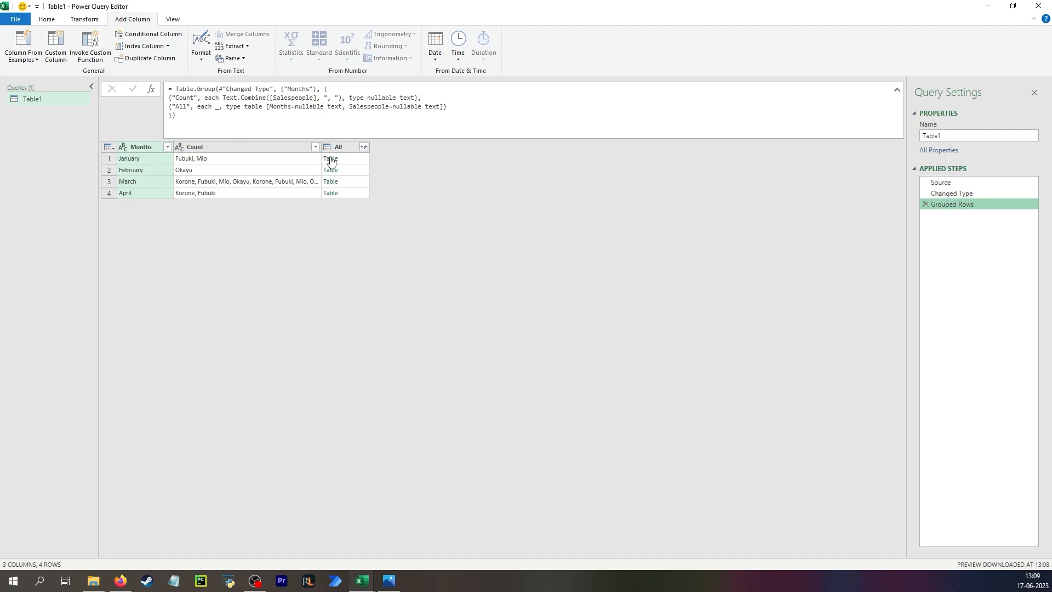
Compare the Count values for January and March with January's nested table in All and the Count aggregation in the Grouped Rows formula
{"action": "left_click", "coordinate": [224, 160]}
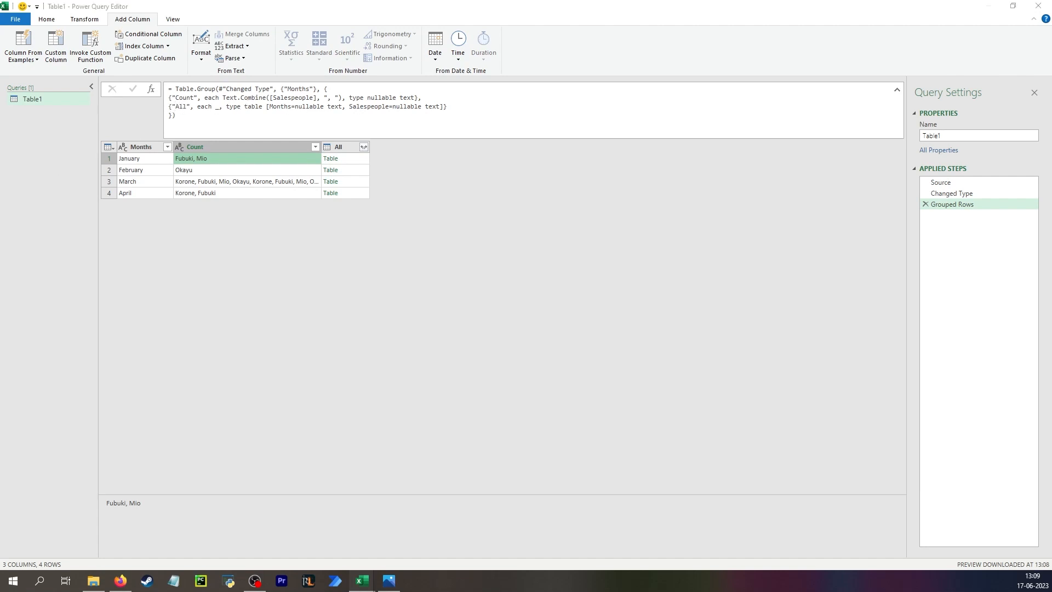
{"action": "left_click", "coordinate": [355, 160]}
{"action": "left_click", "coordinate": [228, 158]}
{"action": "left_click", "coordinate": [215, 184]}
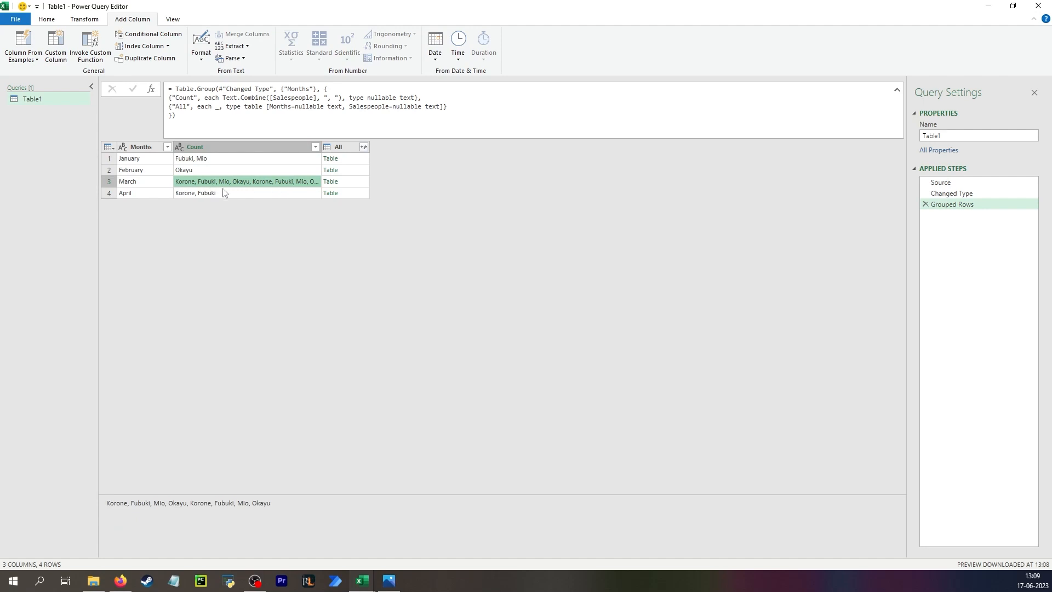
{"action": "left_click", "coordinate": [355, 163]}
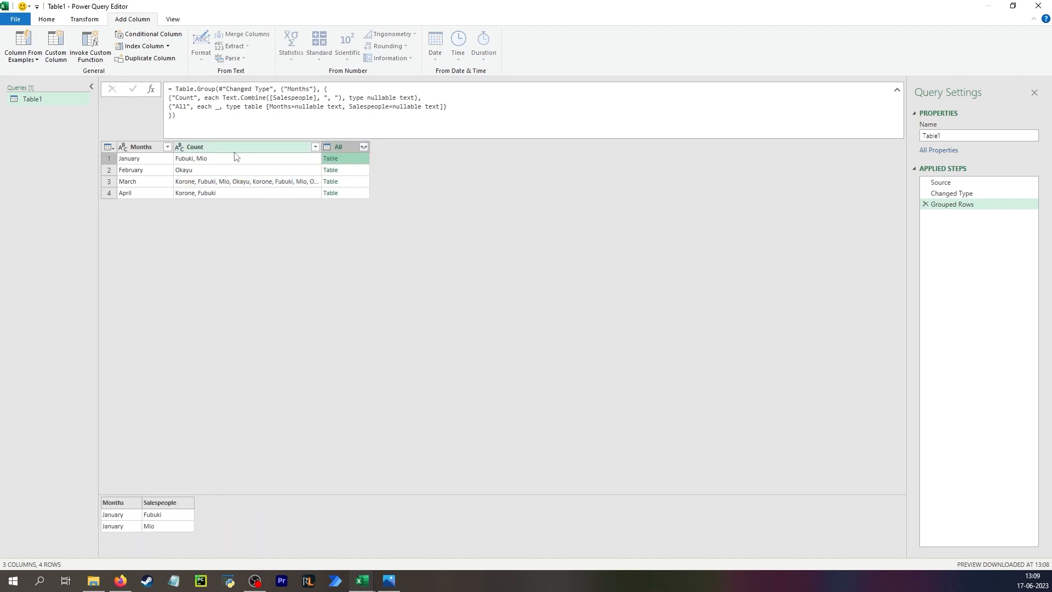
{"action": "left_click_drag", "start_coordinate": [169, 97], "coordinate": [438, 98]}
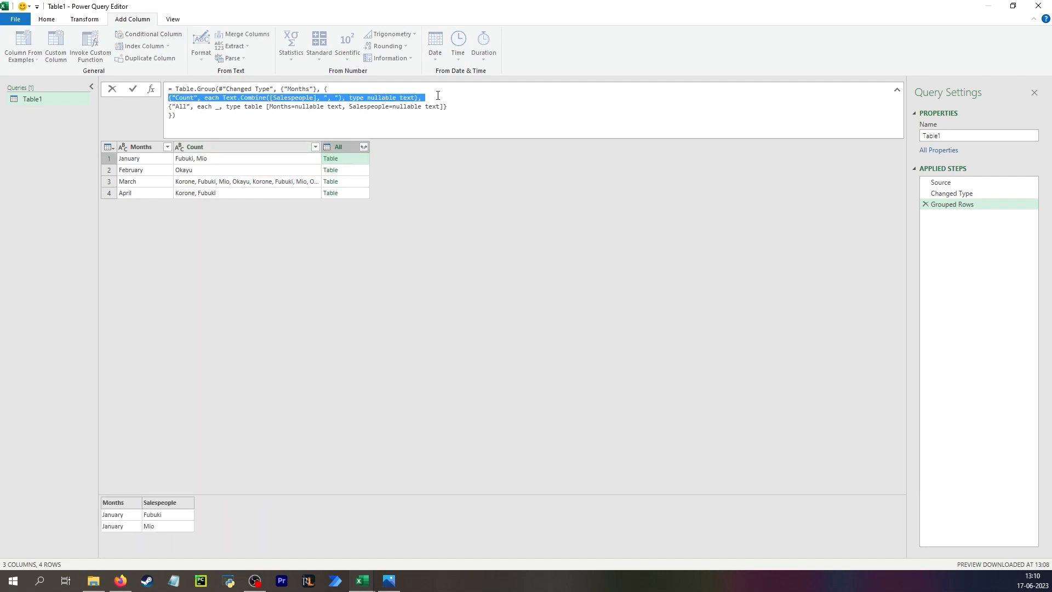
{"action": "left_click", "coordinate": [350, 162]}
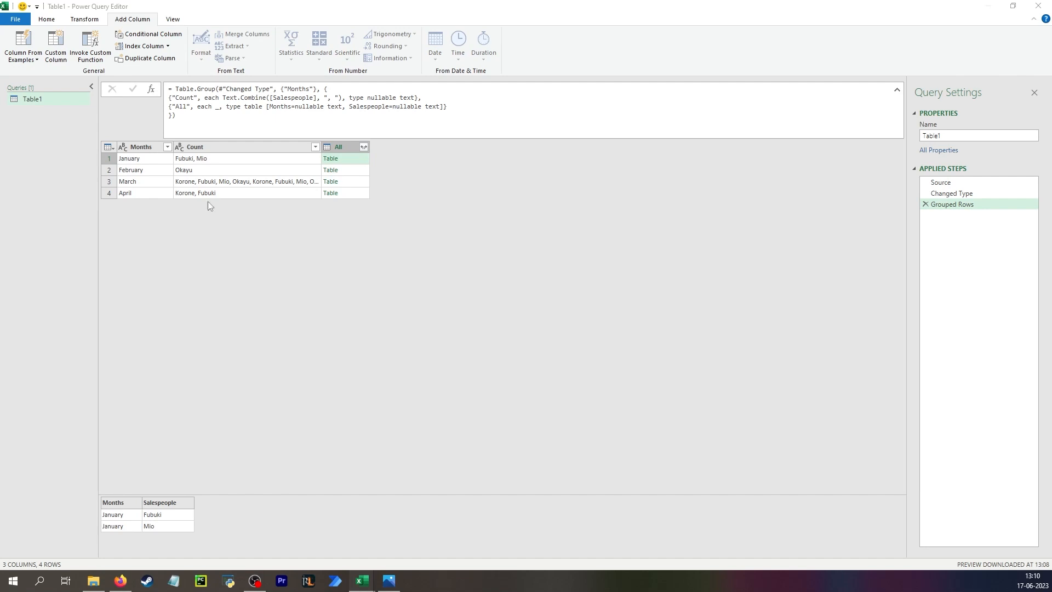
{"action": "left_click", "coordinate": [419, 142]}
{"action": "left_click", "coordinate": [364, 160]}
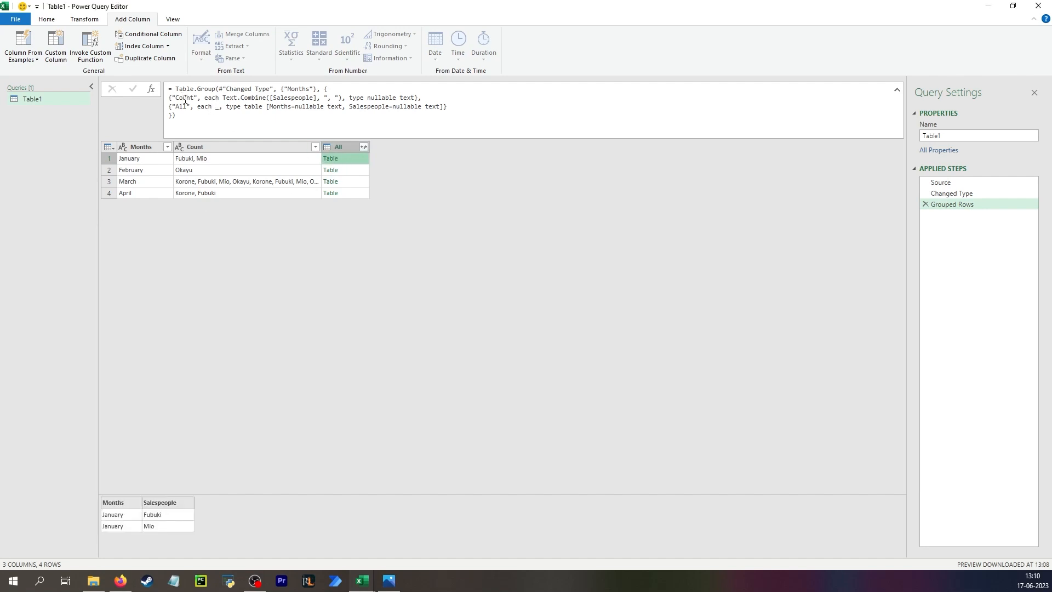
{"action": "left_click_drag", "start_coordinate": [175, 97], "coordinate": [426, 99]}
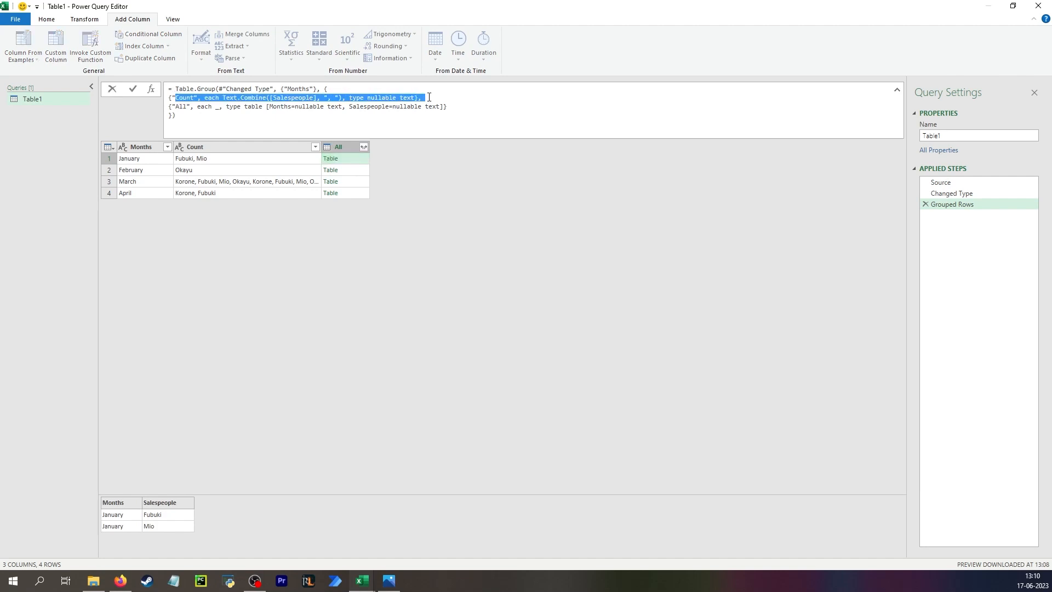
{"action": "left_click", "coordinate": [425, 101]}
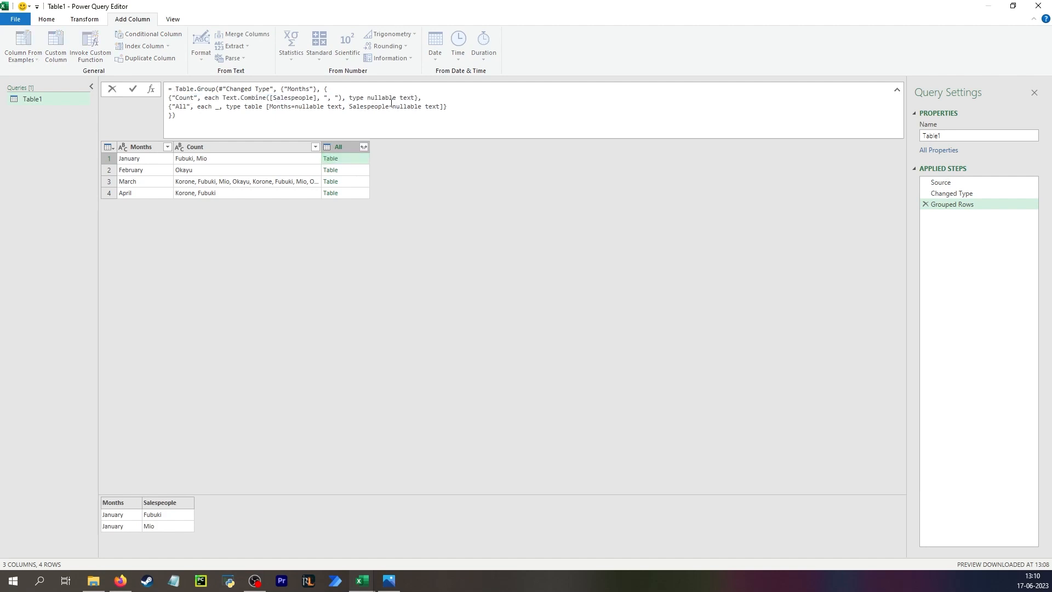
{"action": "left_click", "coordinate": [399, 162]}
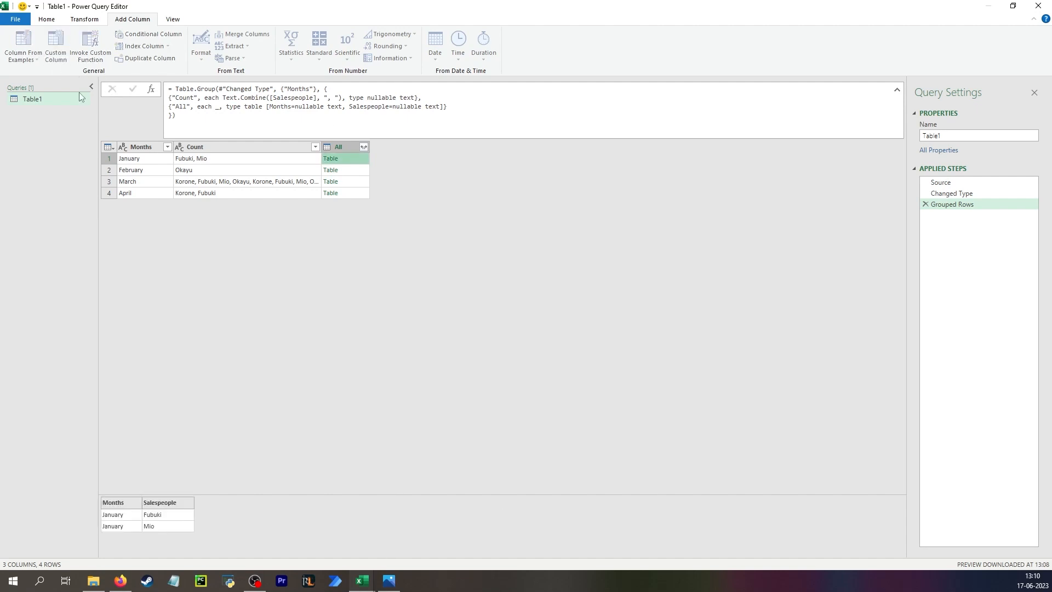
Add a custom column named Text combine with the formula = Text.Combine([All], ", ")
{"action": "left_click", "coordinate": [55, 45]}
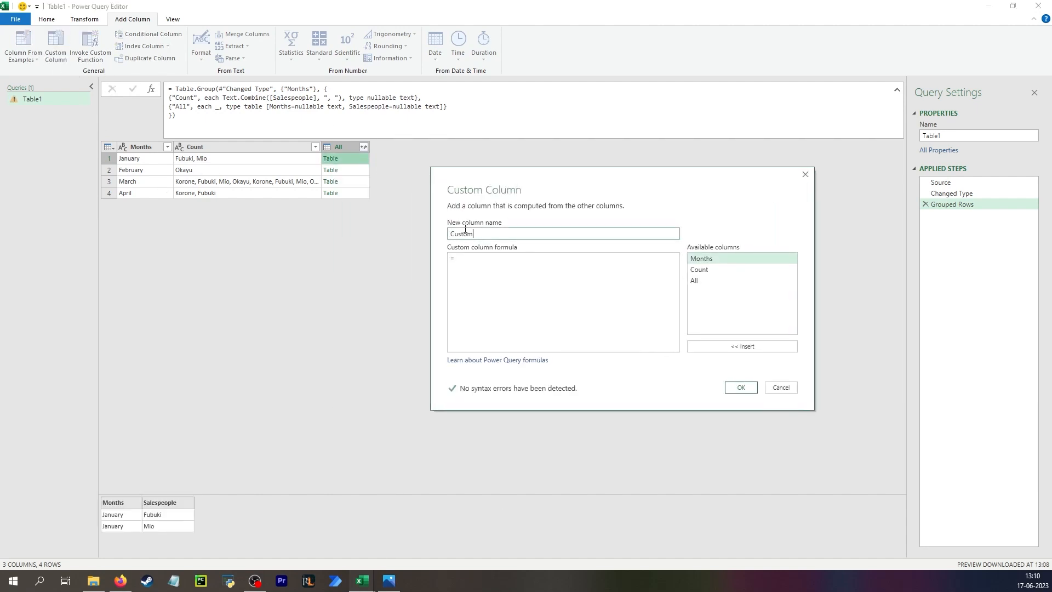
{"action": "double_click", "coordinate": [465, 229]}
{"action": "type", "text": "Text c"}
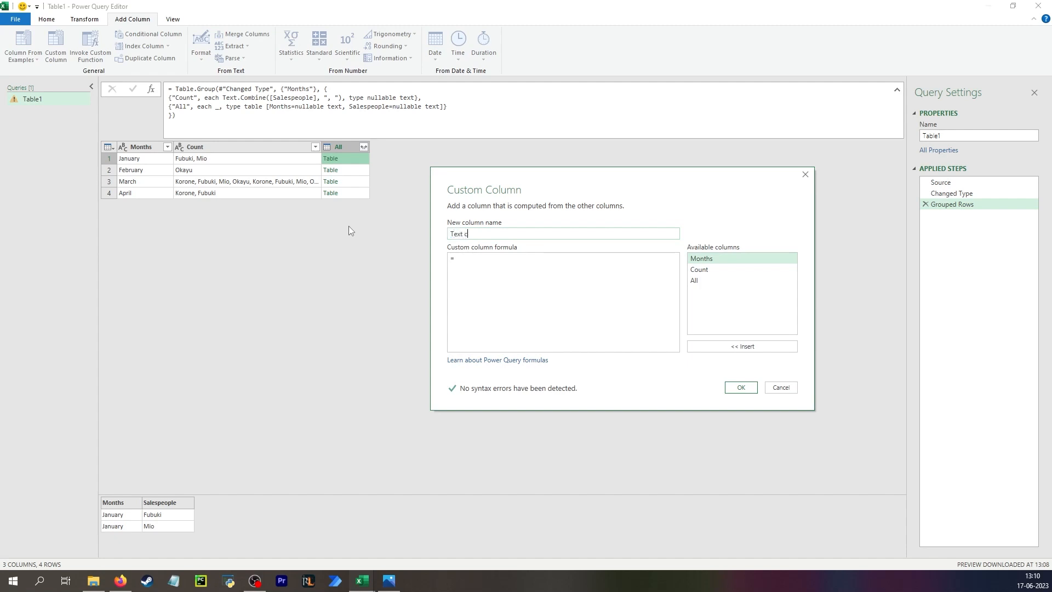
{"action": "type", "text": "ombine"}
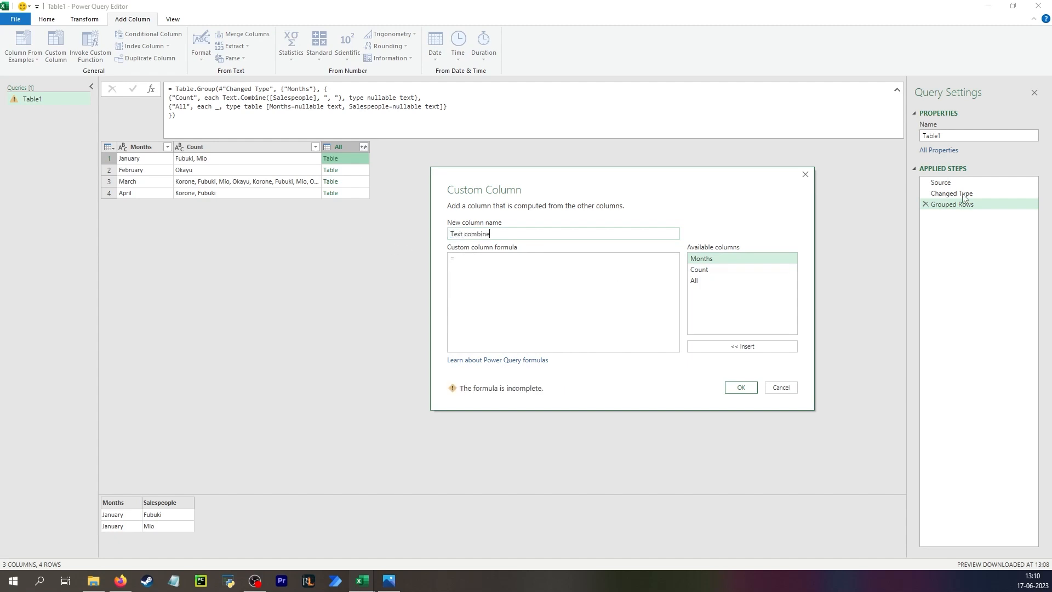
{"action": "left_click", "coordinate": [523, 268]}
{"action": "type", "text": "Text.Combine("}
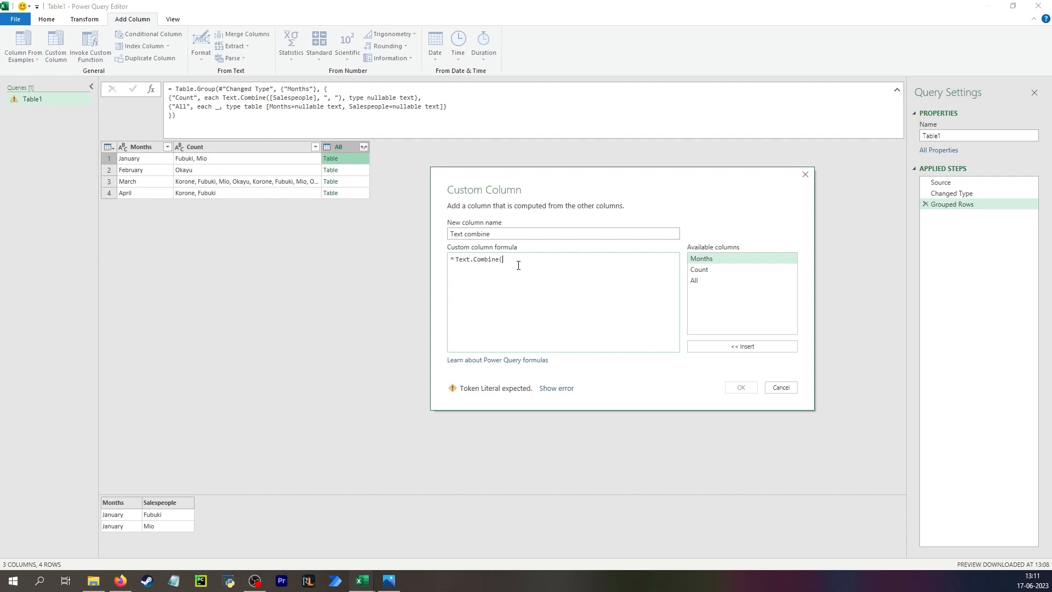
{"action": "double_click", "coordinate": [694, 281]}
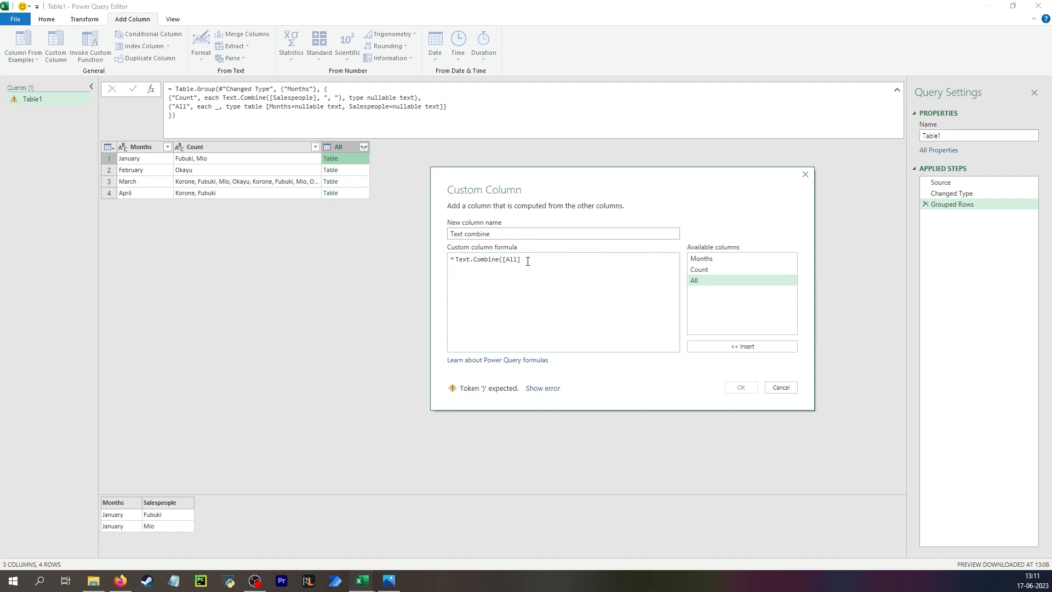
{"action": "left_click_drag", "start_coordinate": [521, 260], "coordinate": [499, 260]}
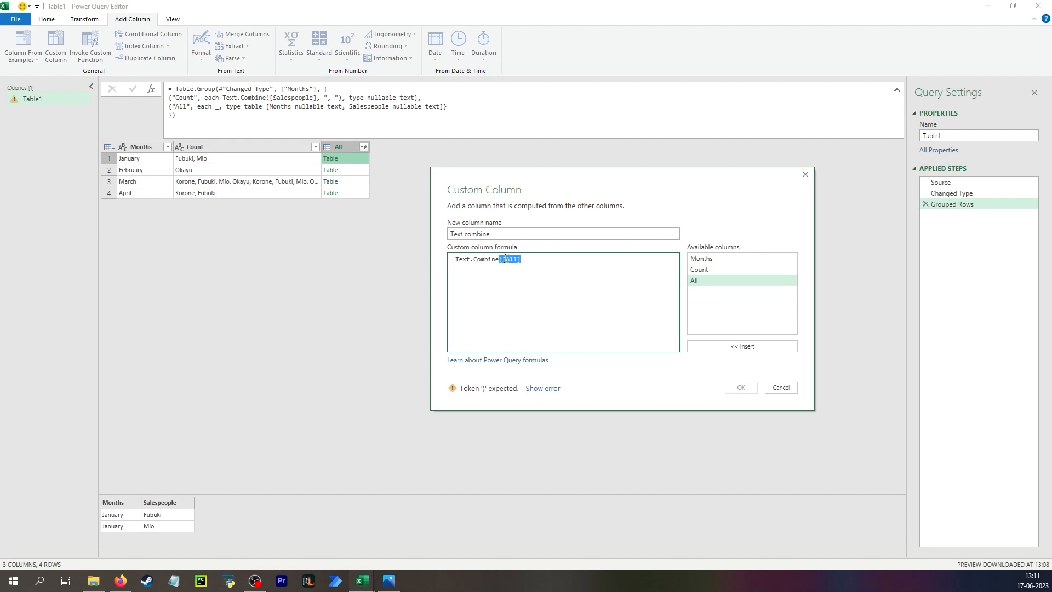
{"action": "left_click", "coordinate": [545, 257]}
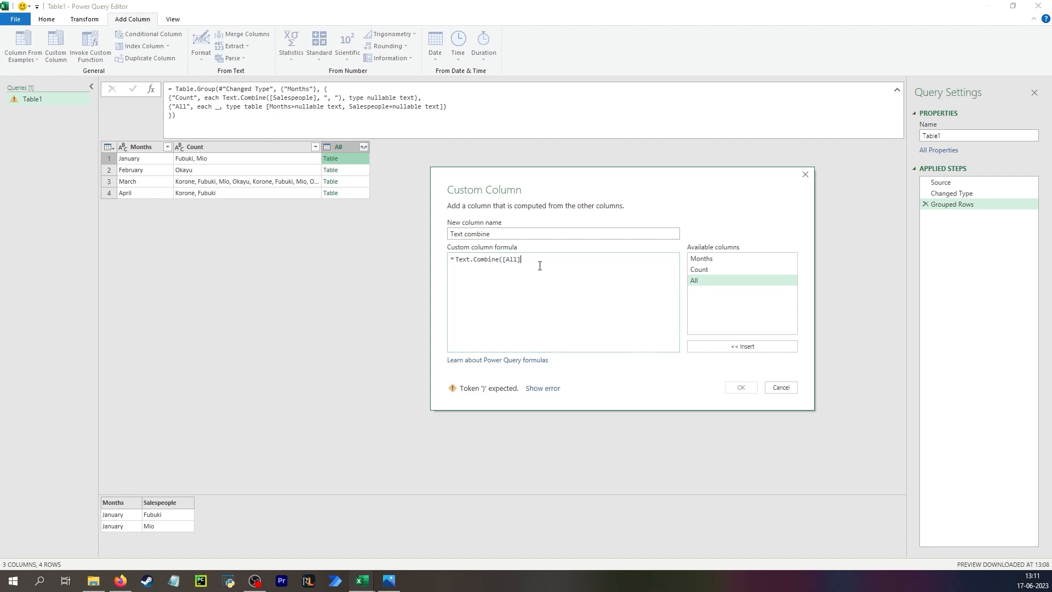
{"action": "type", "text": ", \","}
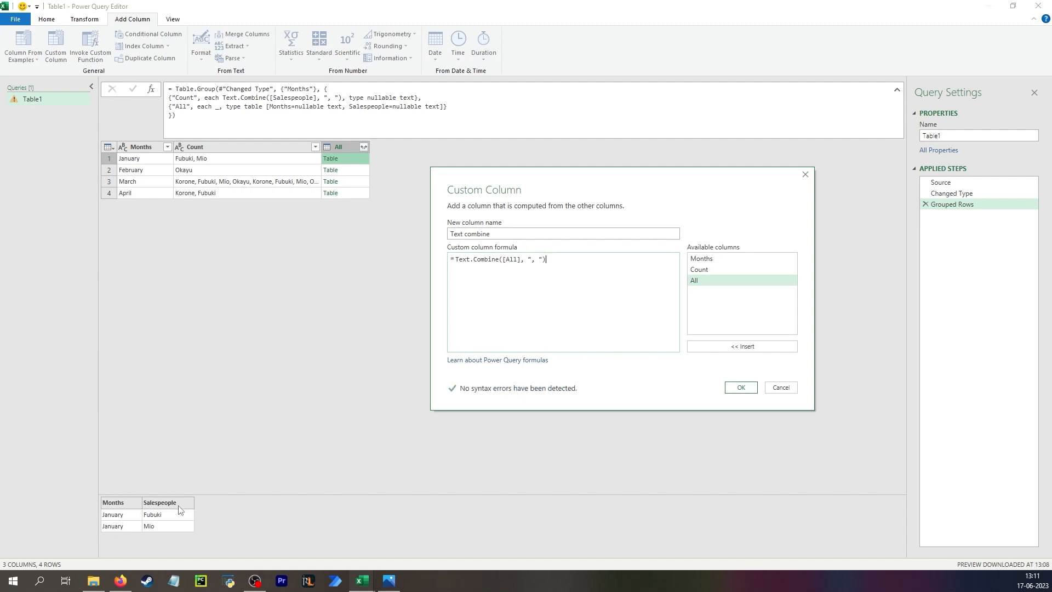
{"action": "left_click", "coordinate": [744, 387]}
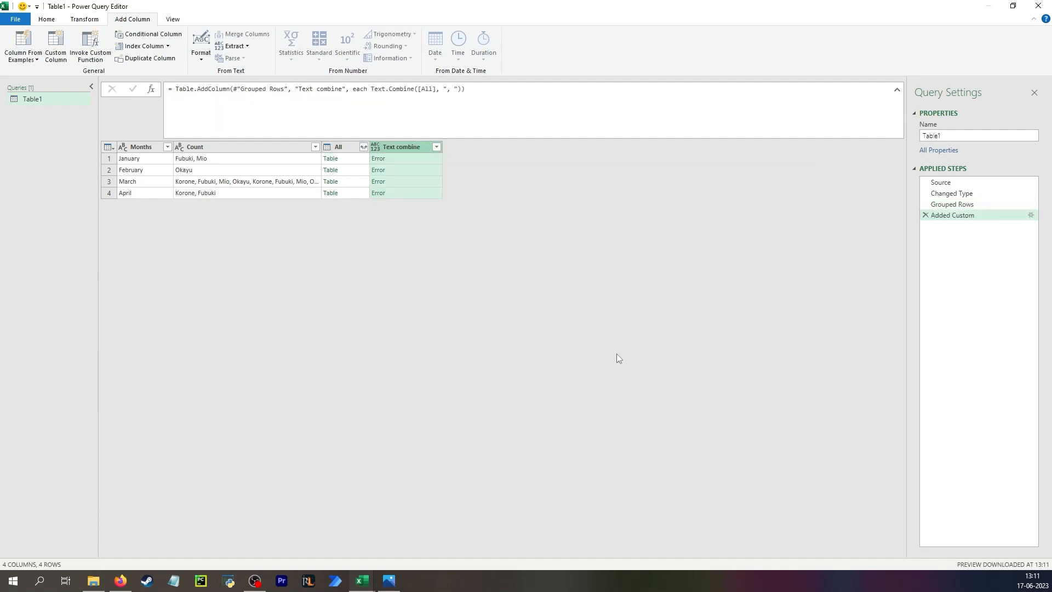
Edit the Added Custom step so the Text combine formula reads = Text.Combine([All][Salespeople], ", ")
{"action": "left_click", "coordinate": [416, 160]}
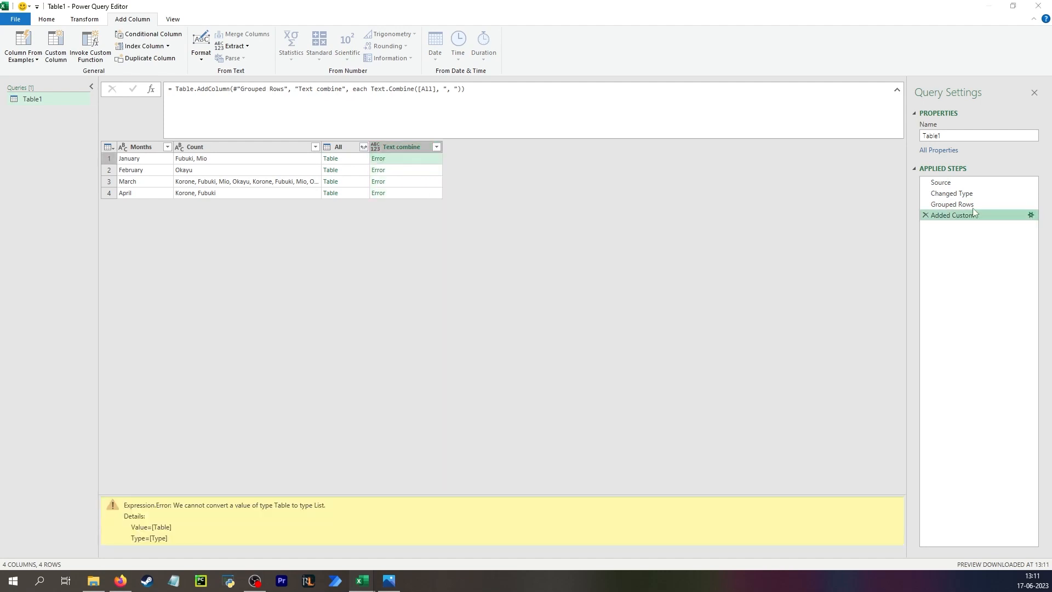
{"action": "left_click", "coordinate": [1031, 215]}
{"action": "left_click", "coordinate": [453, 257]}
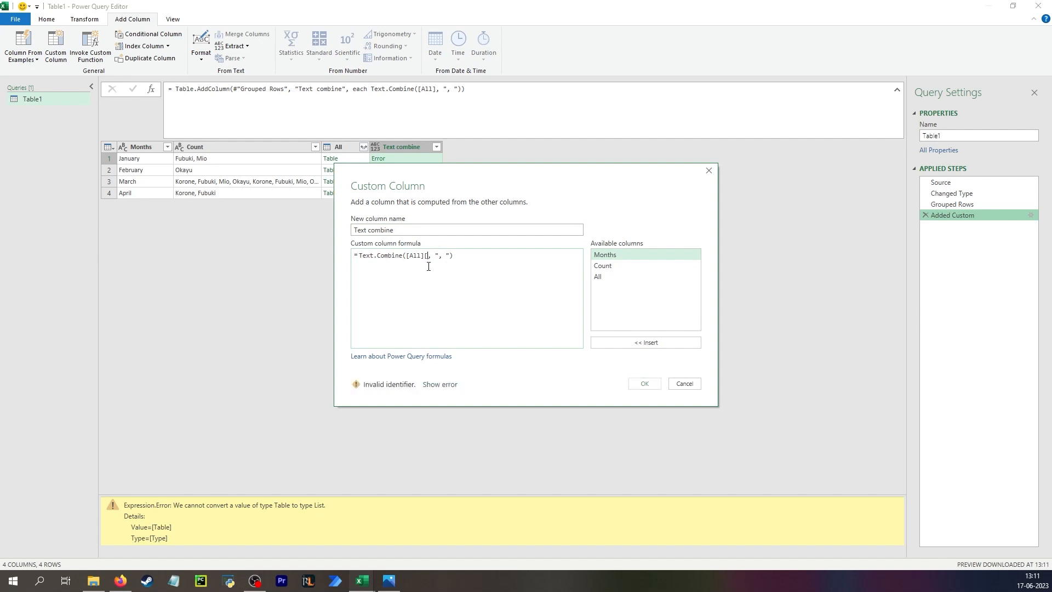
{"action": "type", "text": "Salespeople]"}
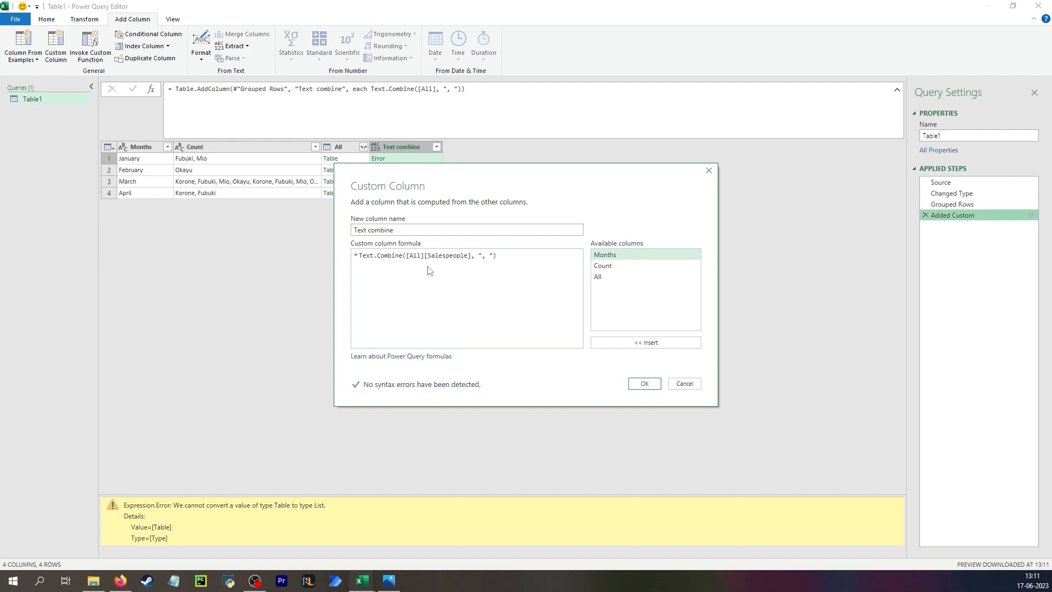
{"action": "left_click_drag", "start_coordinate": [408, 176], "coordinate": [550, 199]}
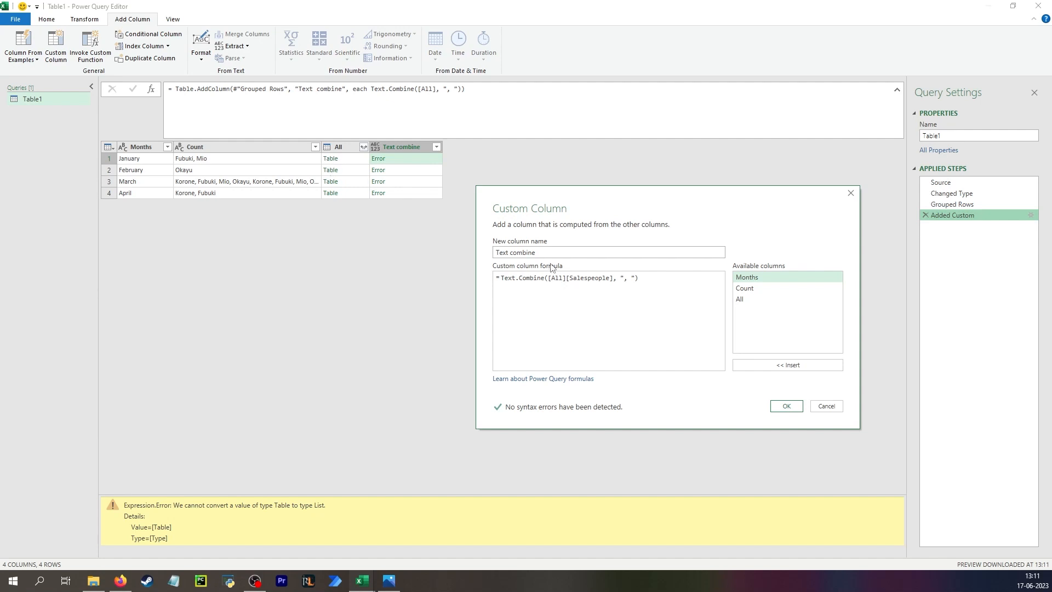
{"action": "left_click_drag", "start_coordinate": [571, 279], "coordinate": [607, 284]}
{"action": "left_click", "coordinate": [642, 278]}
{"action": "left_click", "coordinate": [786, 406]}
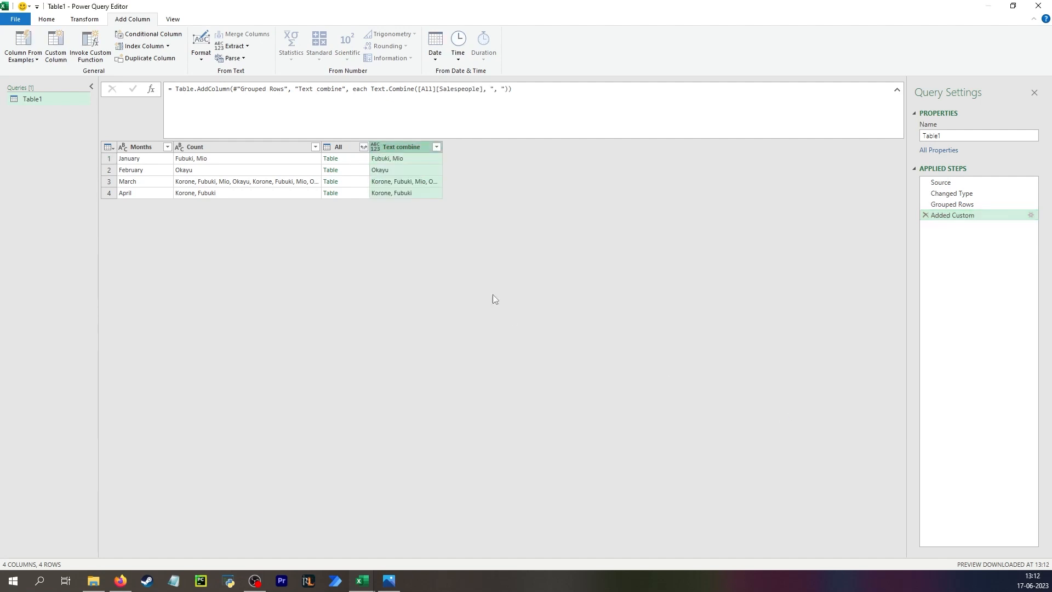
Widen the Text combine column and compare its January and March values with the nested tables in All
{"action": "left_click", "coordinate": [351, 158]}
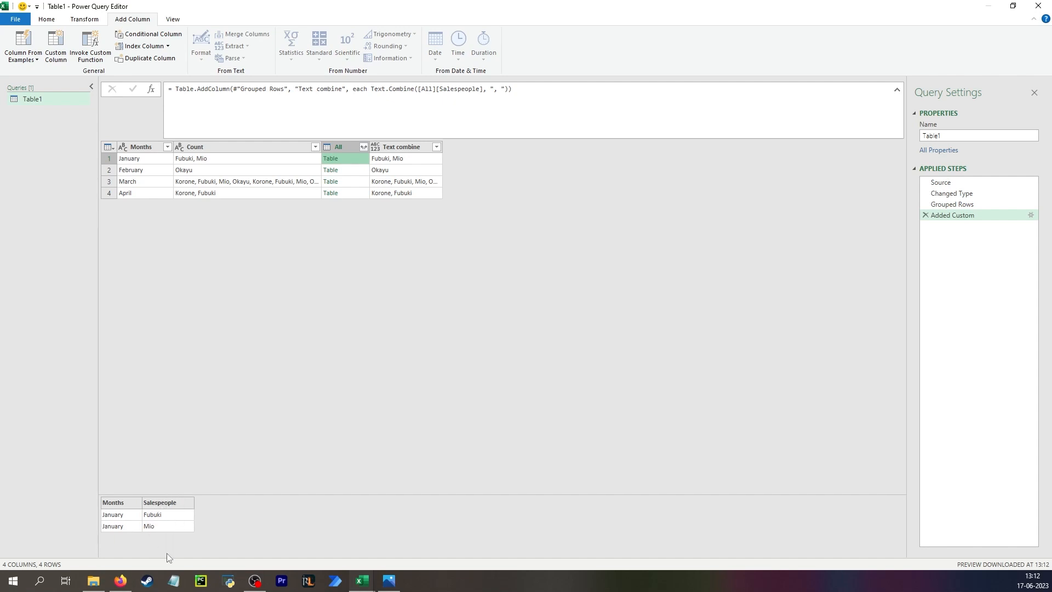
{"action": "left_click", "coordinate": [436, 158]}
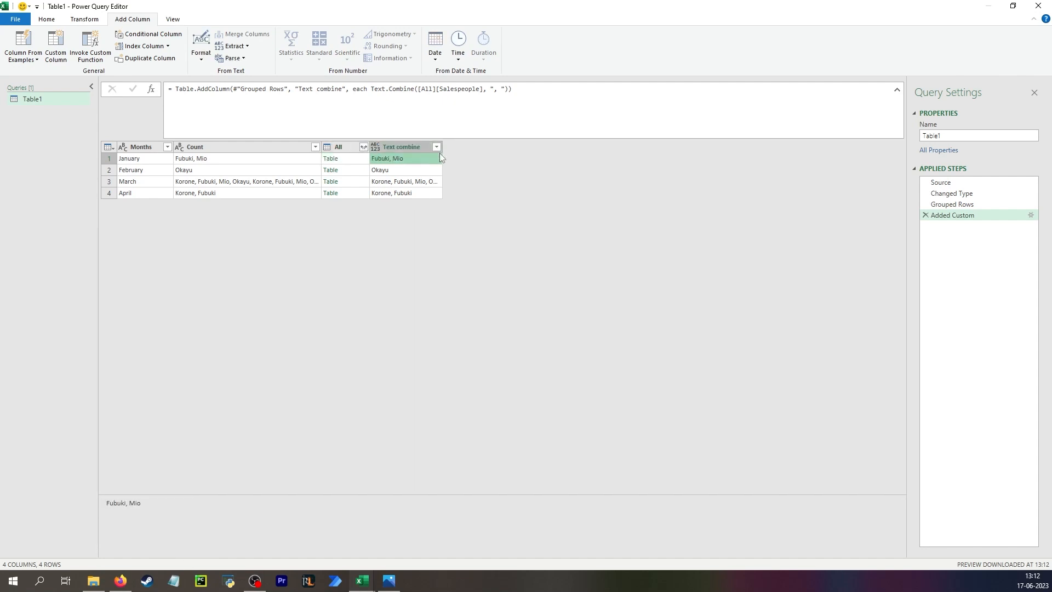
{"action": "left_click_drag", "start_coordinate": [443, 146], "coordinate": [546, 146]}
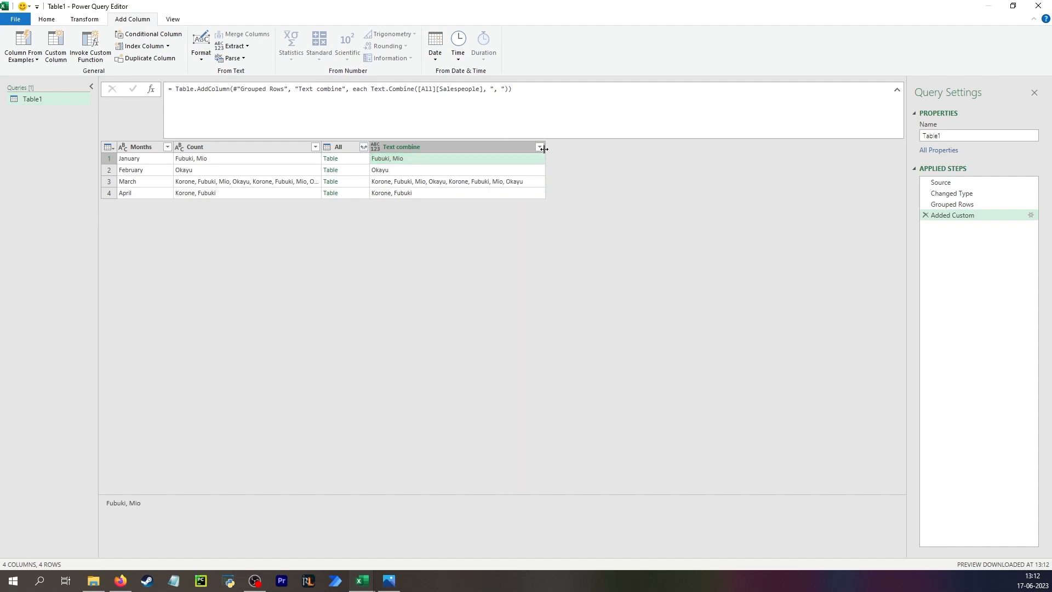
{"action": "left_click", "coordinate": [360, 183]}
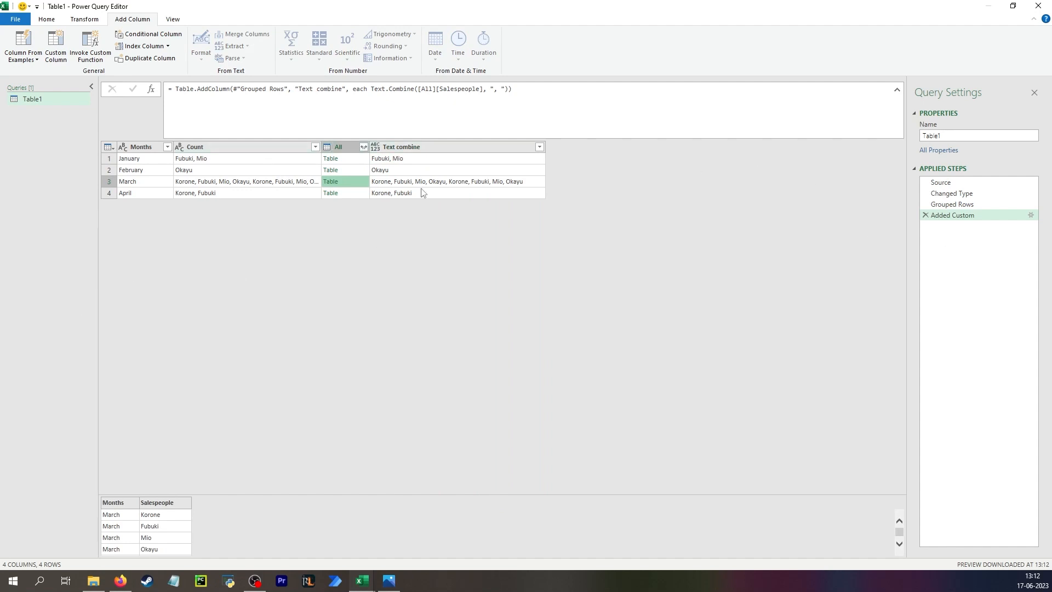
{"action": "left_click", "coordinate": [342, 159]}
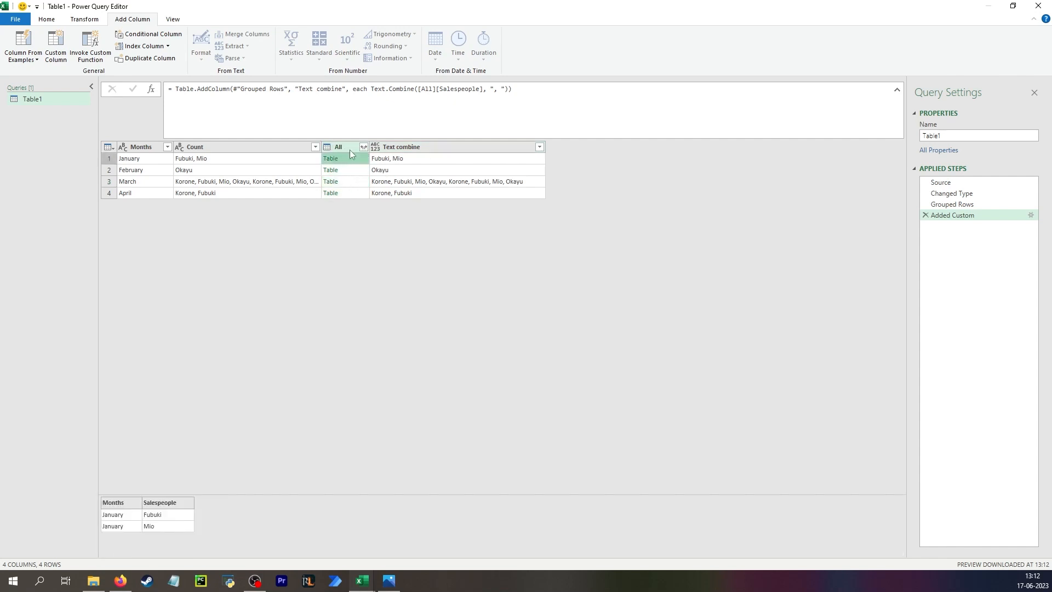
Remove duplicate rows based on the All column
{"action": "left_click", "coordinate": [346, 147]}
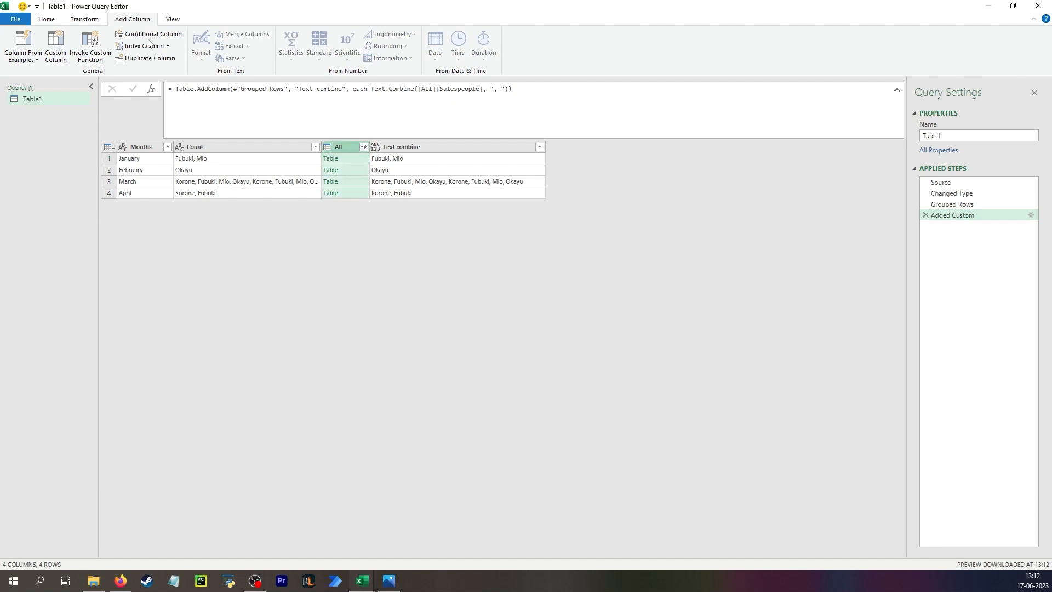
{"action": "left_click", "coordinate": [85, 19]}
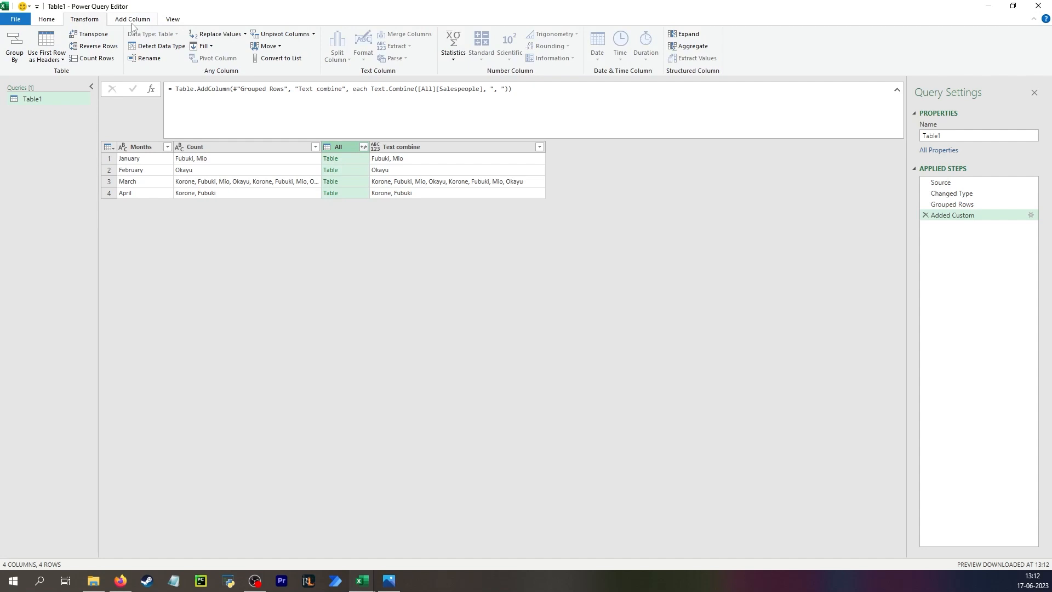
{"action": "left_click", "coordinate": [54, 20]}
{"action": "left_click", "coordinate": [226, 50]}
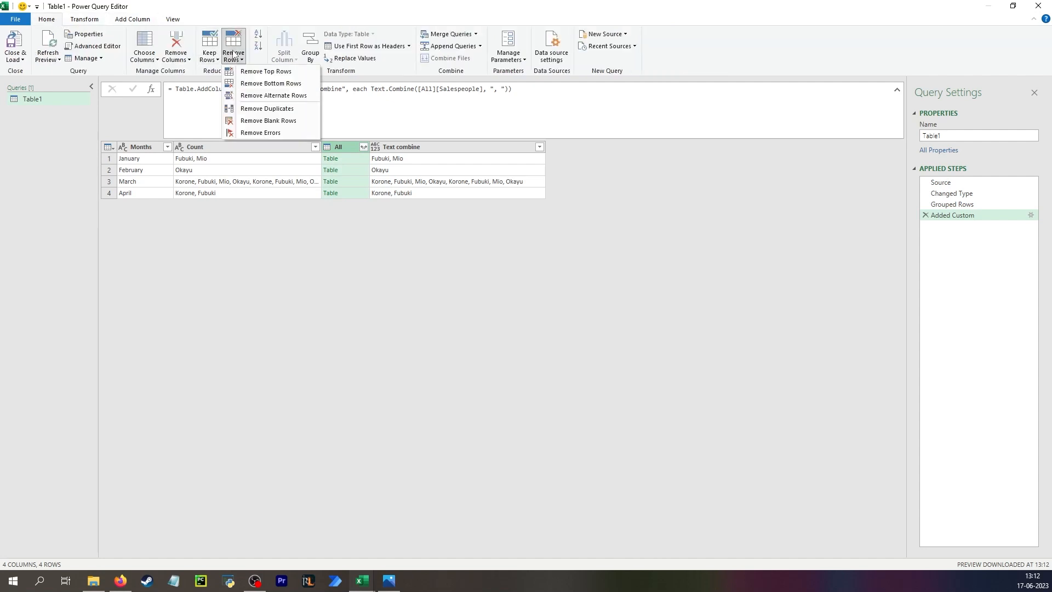
{"action": "left_click", "coordinate": [267, 109]}
Examine each month's nested table in All after the duplicate removal, checking March's Salespeople rows for repeated names
{"action": "left_click", "coordinate": [351, 157]}
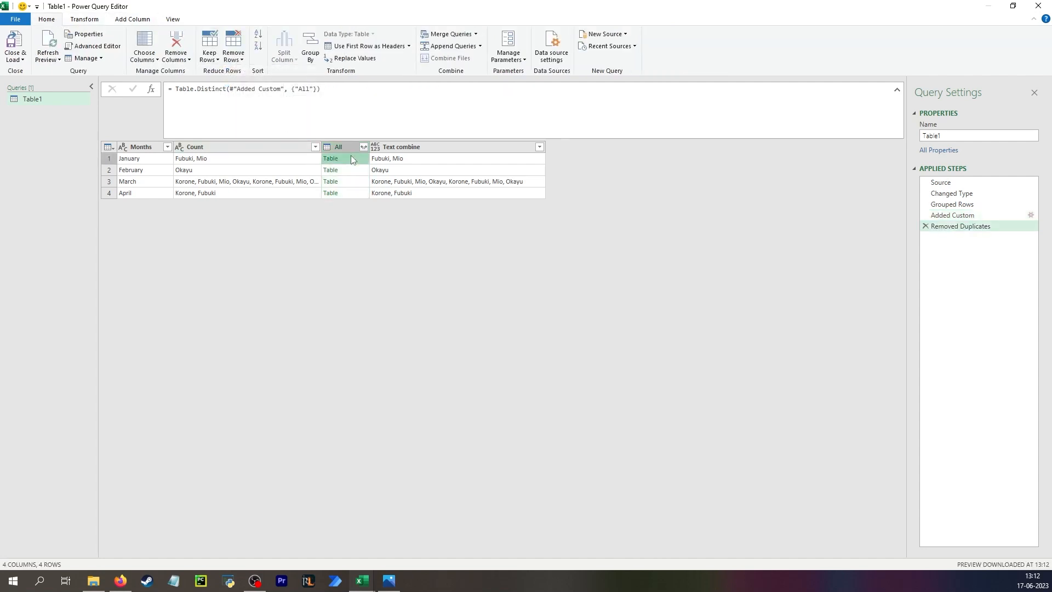
{"action": "left_click", "coordinate": [352, 171]}
{"action": "left_click", "coordinate": [355, 193]}
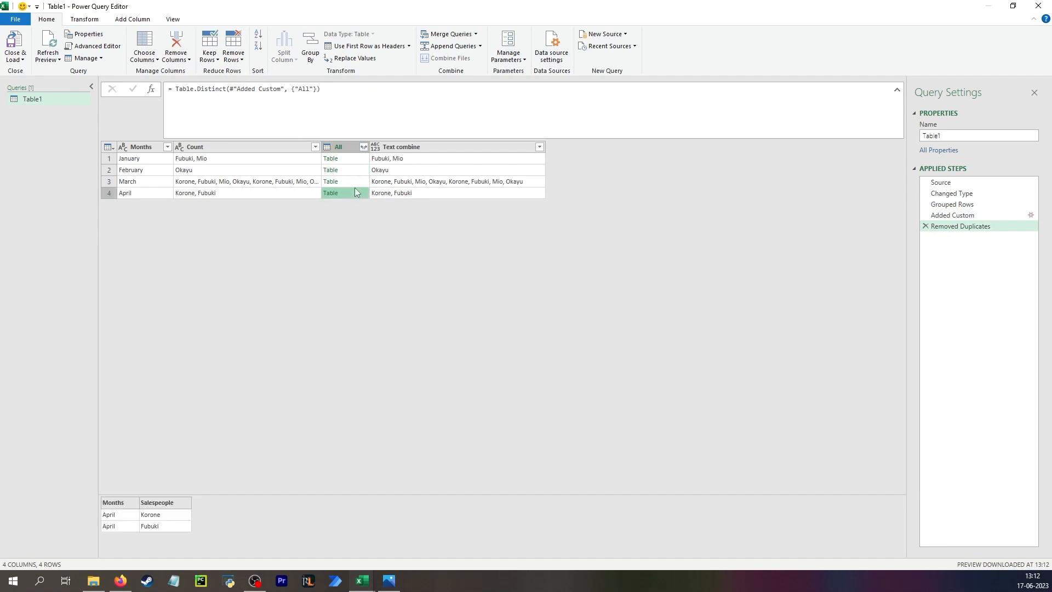
{"action": "left_click", "coordinate": [355, 182]}
{"action": "scroll", "coordinate": [176, 525], "scroll_direction": "down", "scroll_amount": 1}
{"action": "scroll", "coordinate": [176, 528], "scroll_direction": "down", "scroll_amount": 1}
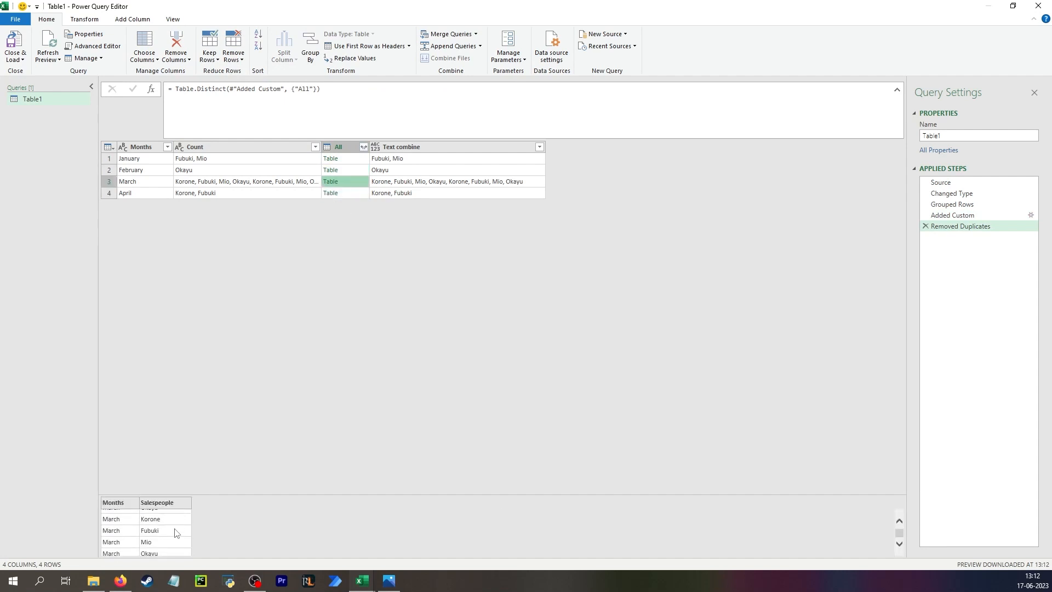
{"action": "scroll", "coordinate": [175, 532], "scroll_direction": "up", "scroll_amount": 2}
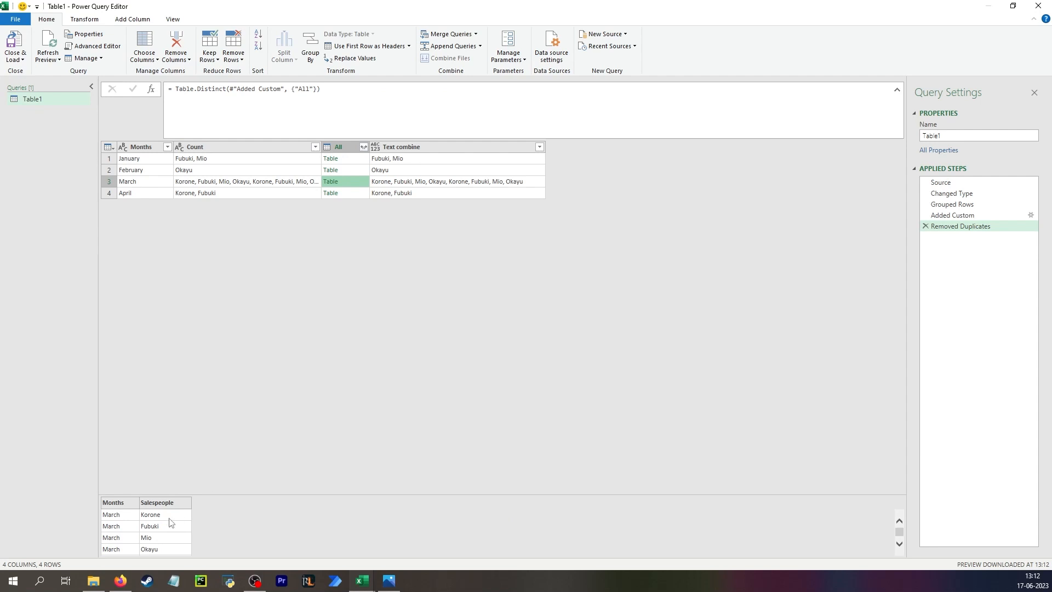
{"action": "scroll", "coordinate": [170, 526], "scroll_direction": "down", "scroll_amount": 2}
{"action": "scroll", "coordinate": [169, 536], "scroll_direction": "down", "scroll_amount": 1}
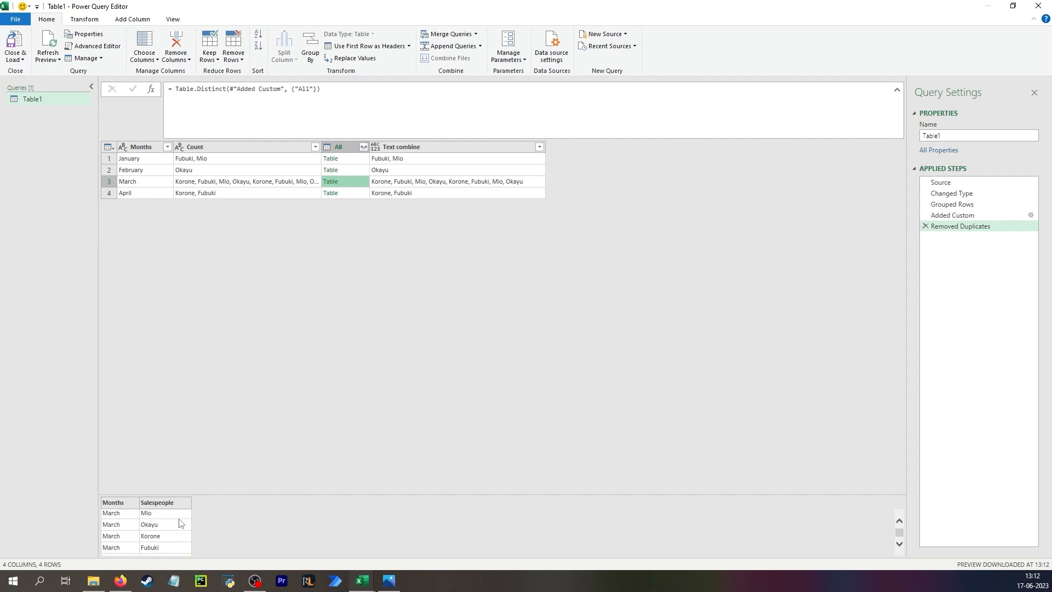
{"action": "scroll", "coordinate": [175, 536], "scroll_direction": "down", "scroll_amount": 3}
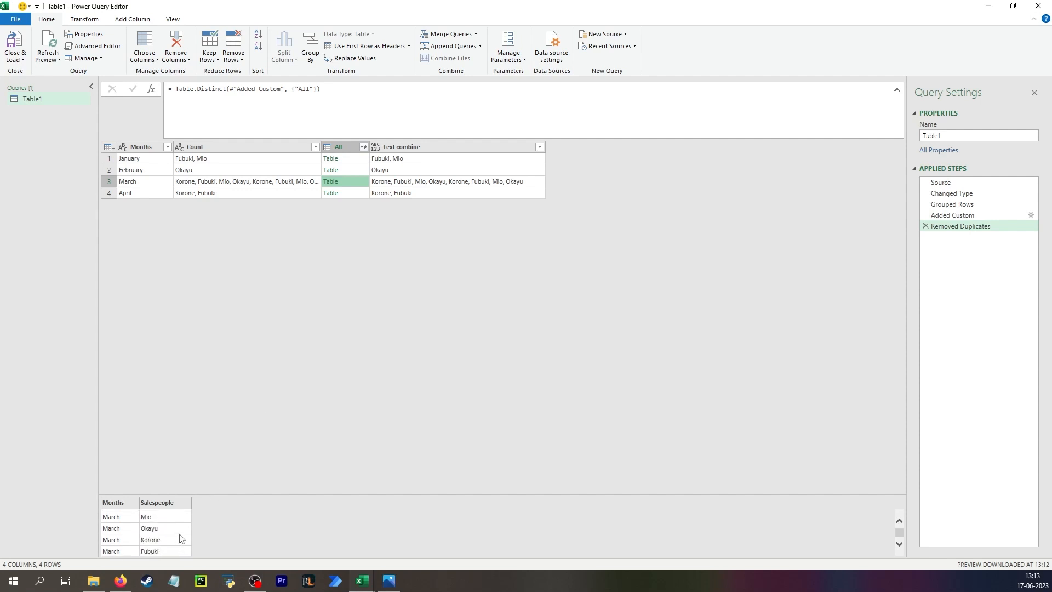
{"action": "scroll", "coordinate": [154, 542], "scroll_direction": "up", "scroll_amount": 3}
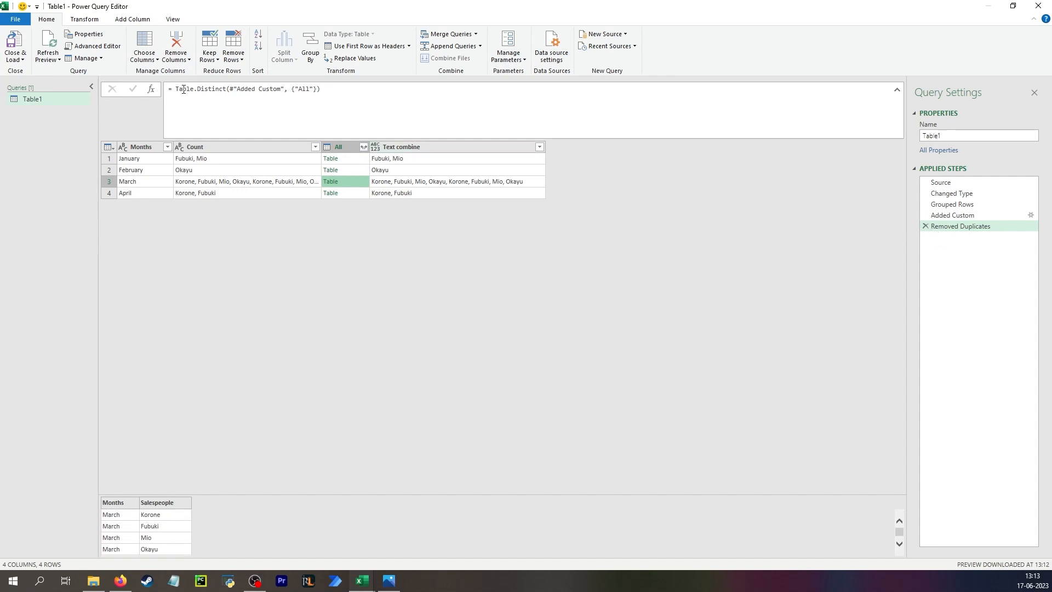
Copy the Table.Distinct(#"Added Custom", {"All"}) expression and delete the Removed Duplicates step from the query
{"action": "left_click_drag", "start_coordinate": [175, 90], "coordinate": [387, 89]}
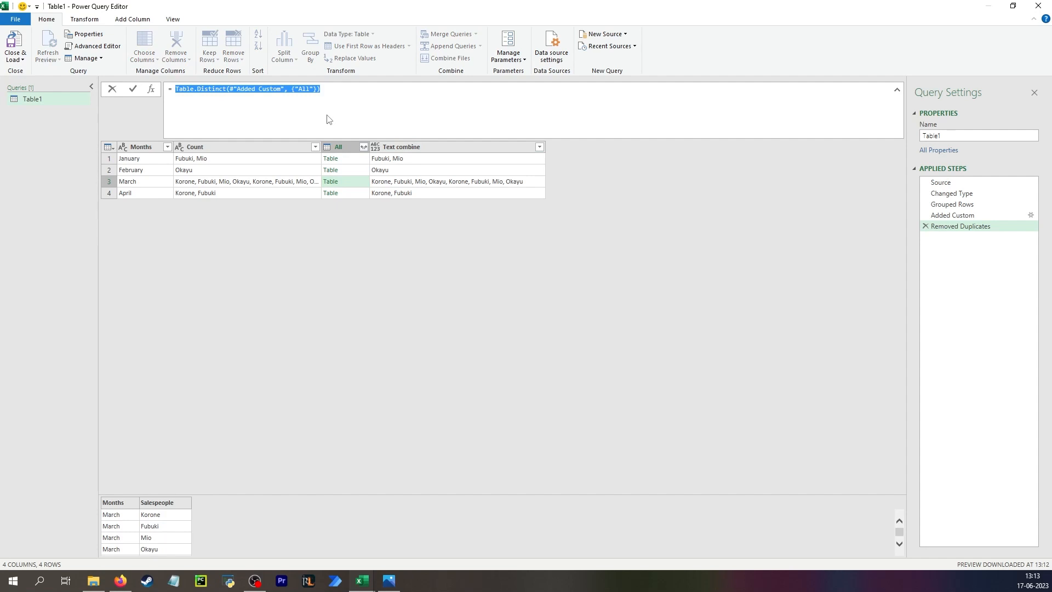
{"action": "left_click", "coordinate": [438, 259]}
{"action": "left_click", "coordinate": [926, 226]}
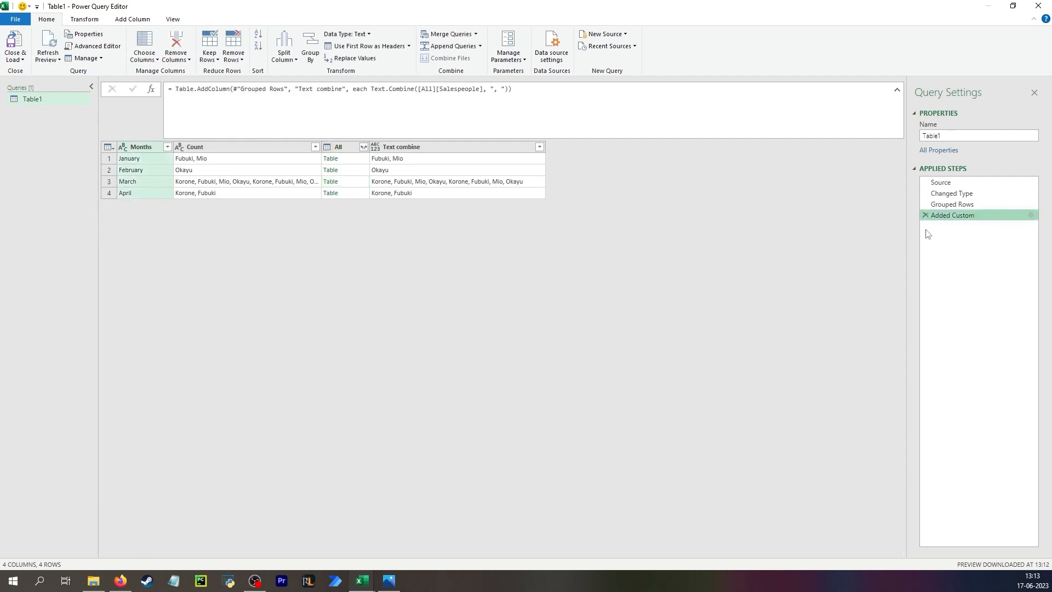
{"action": "left_click", "coordinate": [430, 159]}
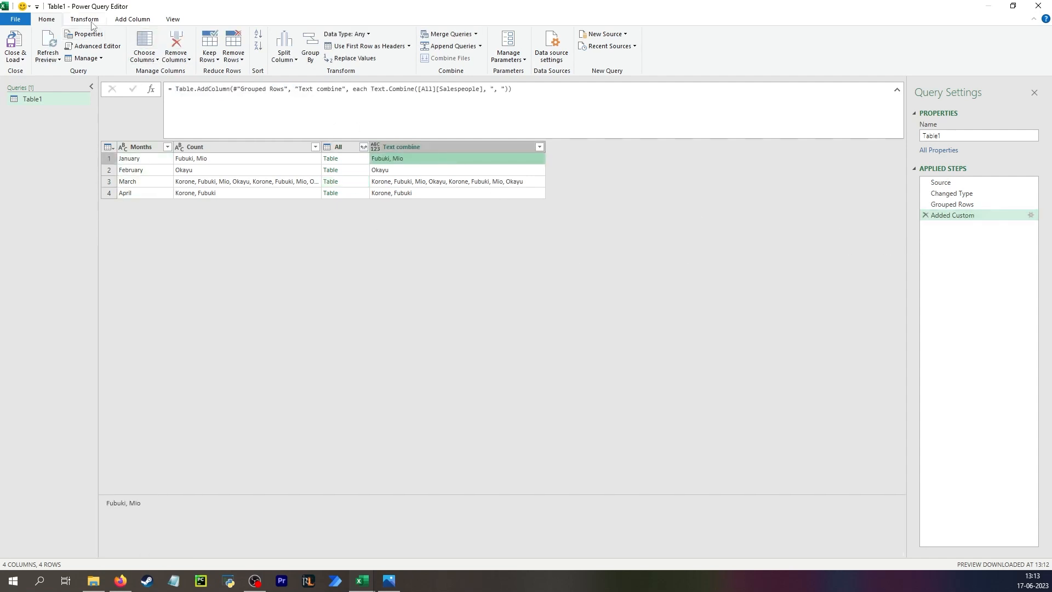
{"action": "left_click", "coordinate": [132, 19]}
{"action": "left_click", "coordinate": [56, 44]}
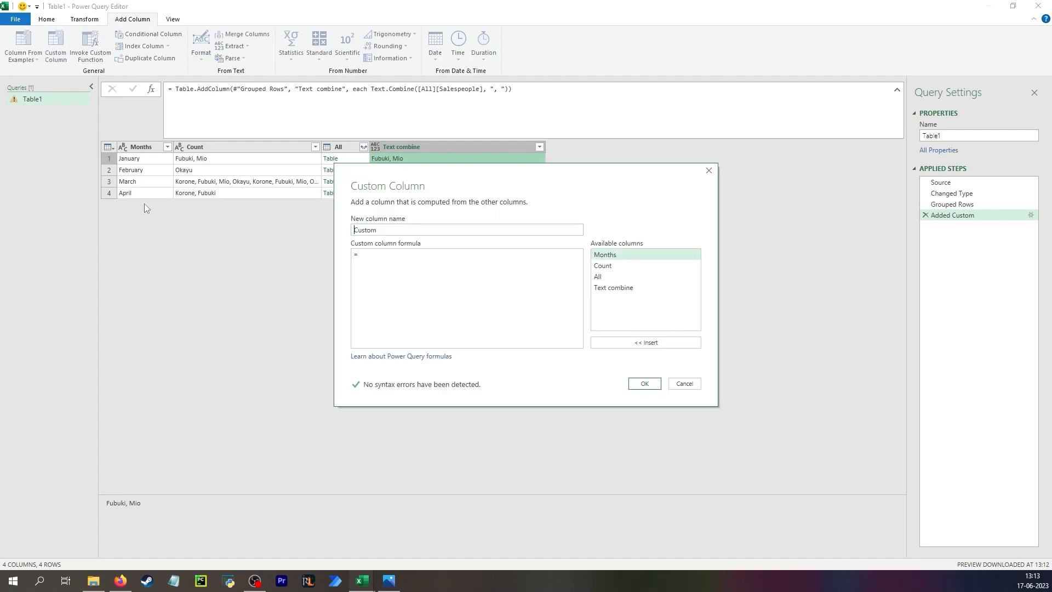
{"action": "key", "text": "Escape"}
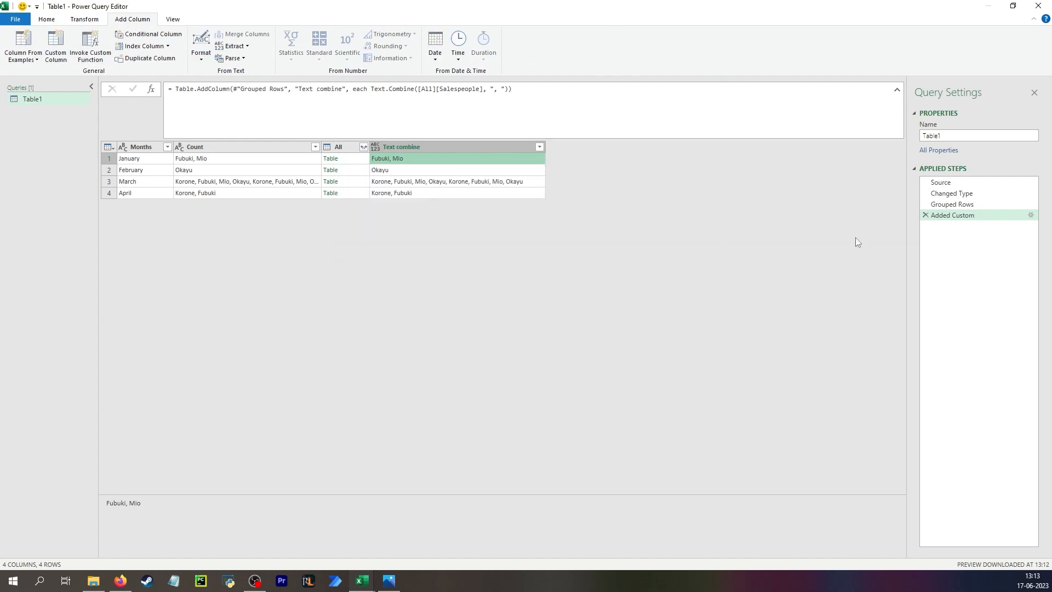
Copy the entire custom column formula from the Added Custom step's settings
{"action": "left_click", "coordinate": [1031, 214]}
{"action": "left_click", "coordinate": [479, 277]}
{"action": "key", "text": "ctrl+a"}
{"action": "key", "text": "ctrl+c"}
{"action": "key", "text": "Escape"}
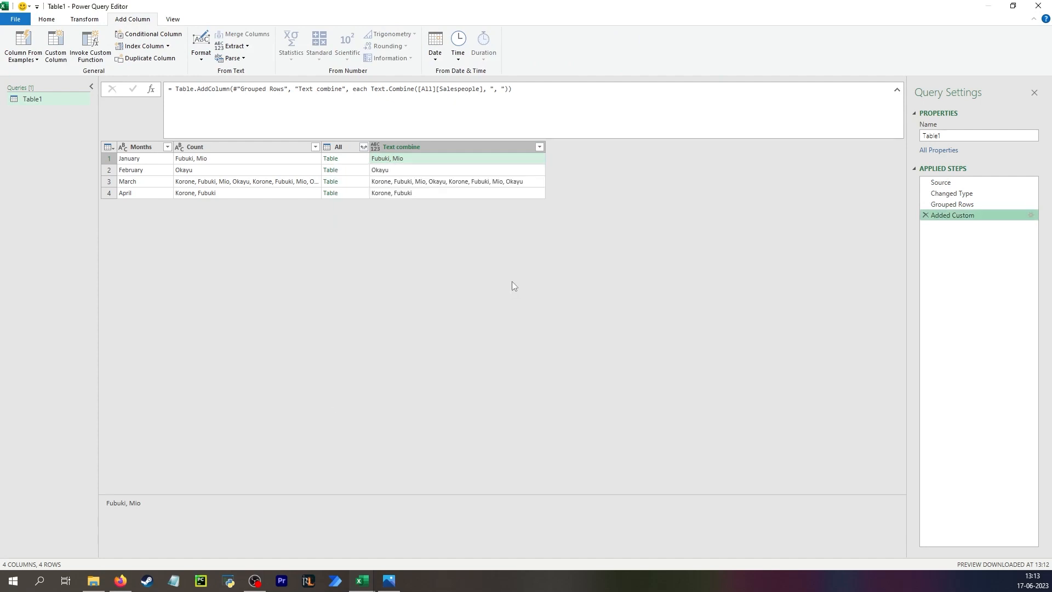
Start a new custom column named Text combine (no duplicates) and paste in the formula Text.Combine([All][Salespeople], ", ")
{"action": "left_click", "coordinate": [56, 48]}
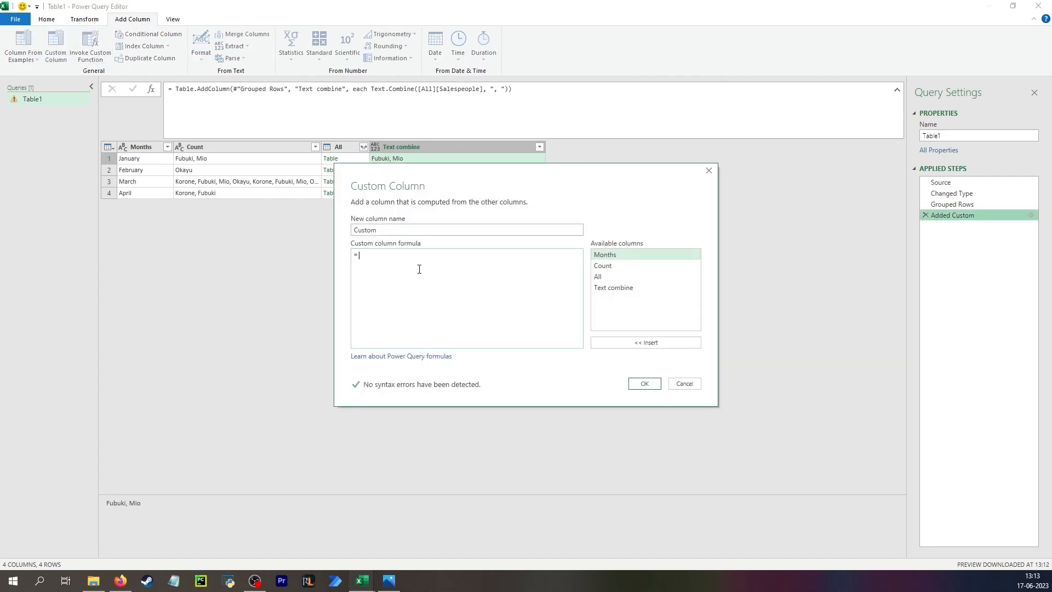
{"action": "key", "text": "ctrl+v"}
{"action": "key", "text": "shift+Tab"}
{"action": "type", "text": "Tex"}
{"action": "type", "text": "t combine (no d"}
{"action": "type", "text": "upli"}
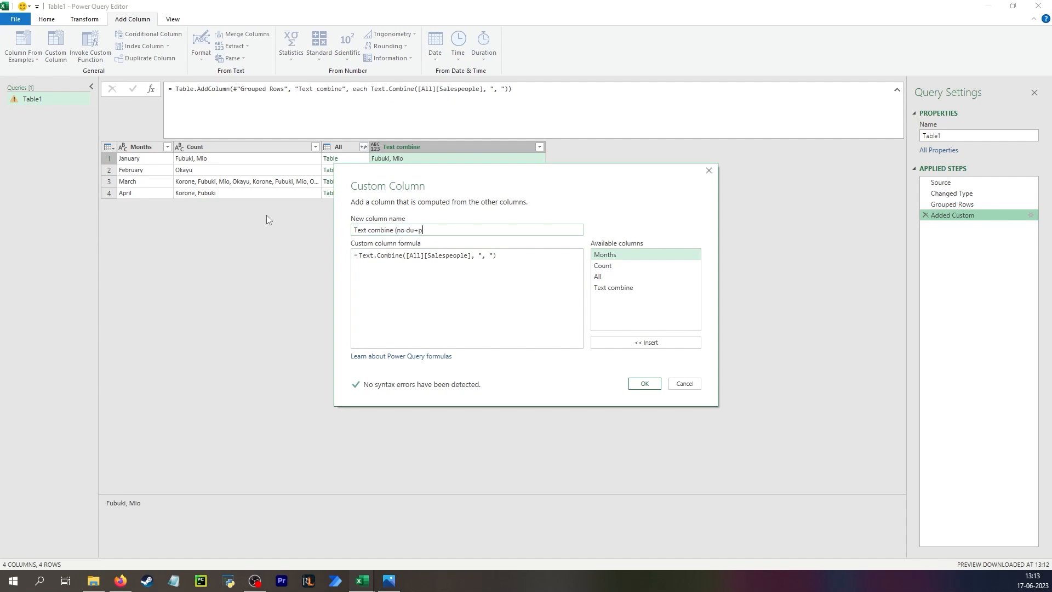
{"action": "type", "text": "cates"}
Insert the copied Table.Distinct(#"Added Custom", {"All"}) expression directly before [All][Salespeople] in the new column's formula
{"action": "left_click", "coordinate": [407, 255]}
{"action": "key", "text": "super+v"}
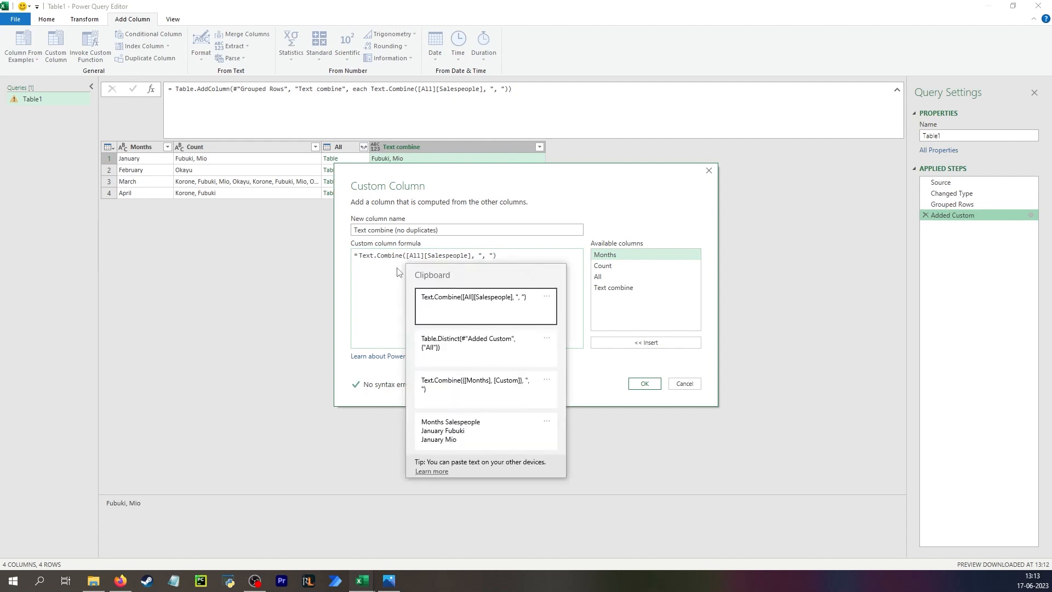
{"action": "left_click", "coordinate": [472, 349]}
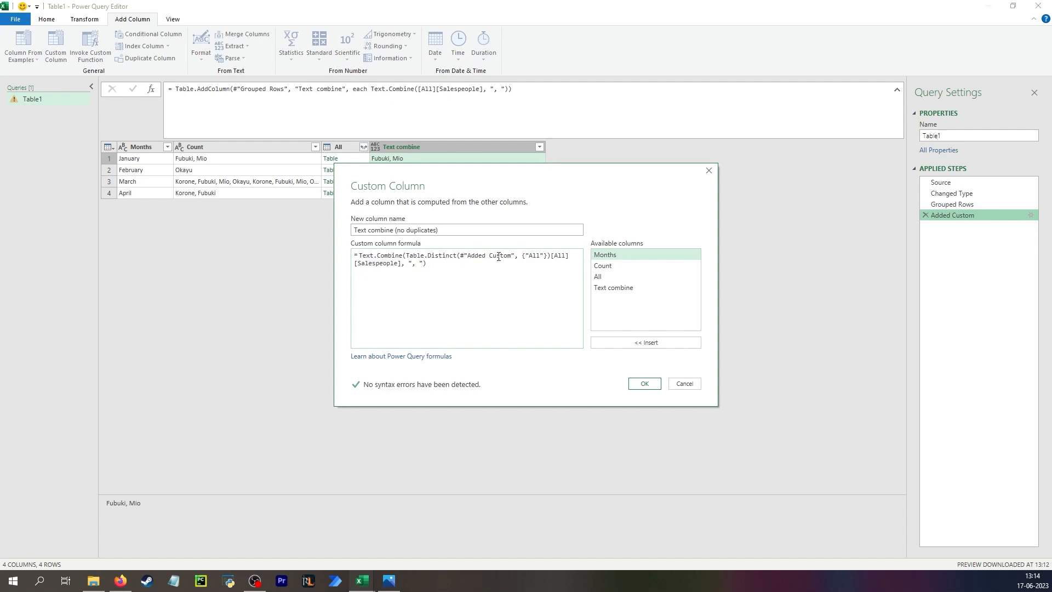
Replace #"Added Custom" with [All] as the table argument of Table.Distinct in the new column's formula
{"action": "left_click", "coordinate": [515, 256]}
{"action": "key", "text": "BackSpace"}
{"action": "key", "text": "BackSpace"}
{"action": "key", "text": "BackSpace"}
{"action": "key", "text": "BackSpace"}
{"action": "key", "text": "BackSpace"}
{"action": "key", "text": "BackSpace"}
{"action": "key", "text": "BackSpace"}
{"action": "key", "text": "BackSpace"}
{"action": "key", "text": "BackSpace"}
{"action": "key", "text": "BackSpace"}
{"action": "key", "text": "BackSpace"}
{"action": "key", "text": "BackSpace"}
{"action": "key", "text": "BackSpace"}
{"action": "key", "text": "BackSpace"}
{"action": "key", "text": "BackSpace"}
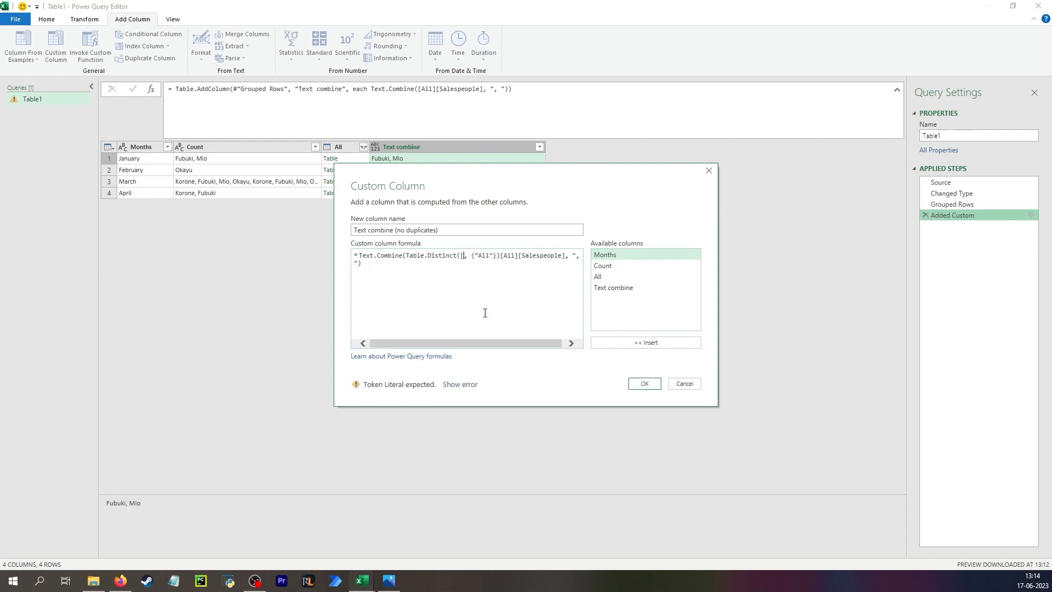
{"action": "type", "text": "[All]"}
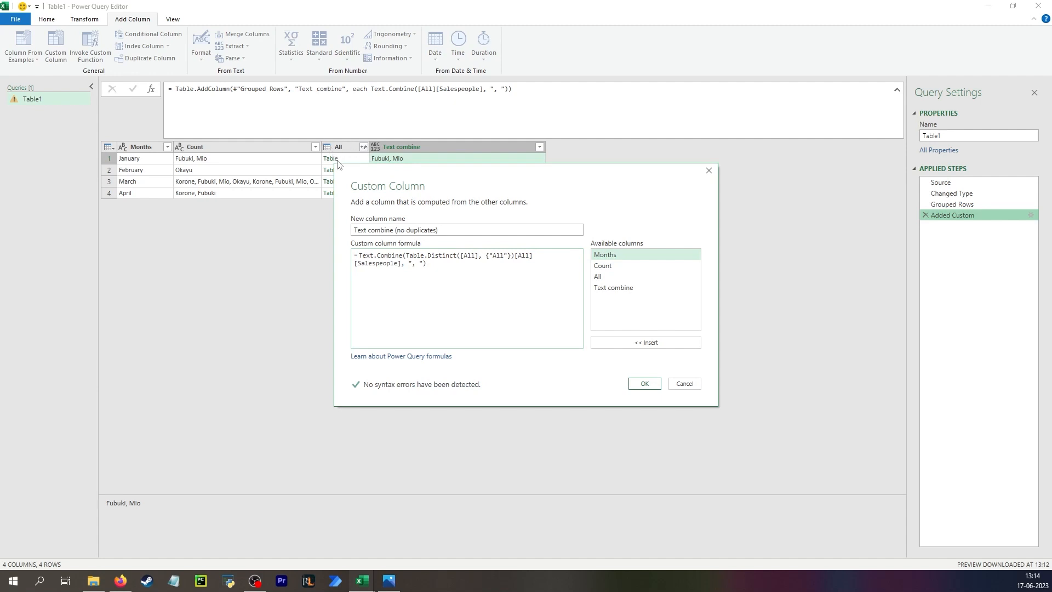
Replace "All" with "Salespeople" in the column list so the expression reads Table.Distinct([All], {"Salespeople"})
{"action": "left_click", "coordinate": [479, 256]}
{"action": "key", "text": "Delete"}
{"action": "key", "text": "Delete"}
{"action": "key", "text": "Delete"}
{"action": "key", "text": "Delete"}
{"action": "key", "text": "Delete"}
{"action": "type", "text": "\"Salespeo"}
{"action": "type", "text": "ple\""}
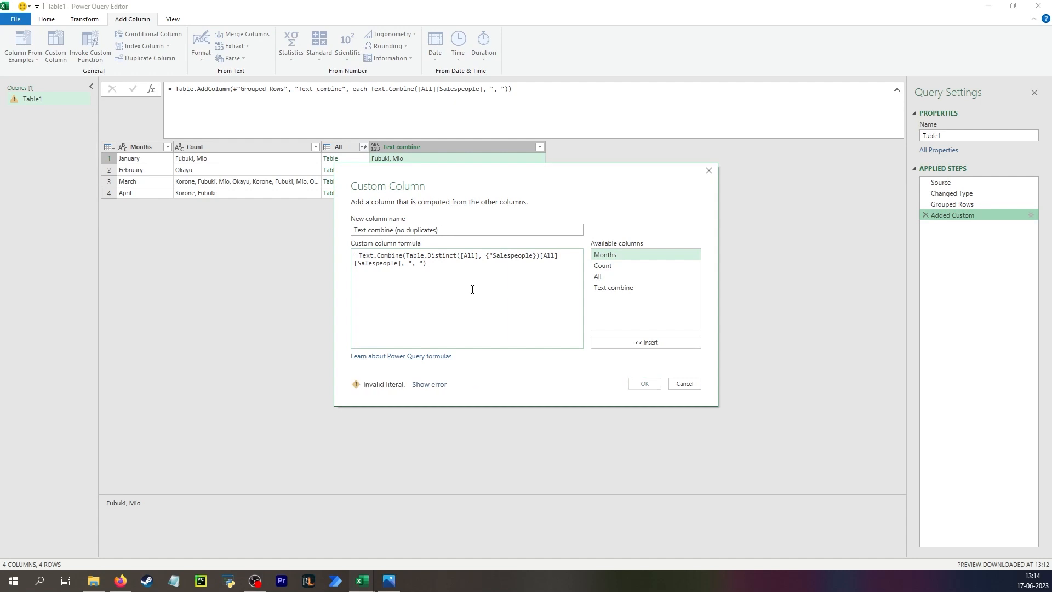
{"action": "type", "text": "}"}
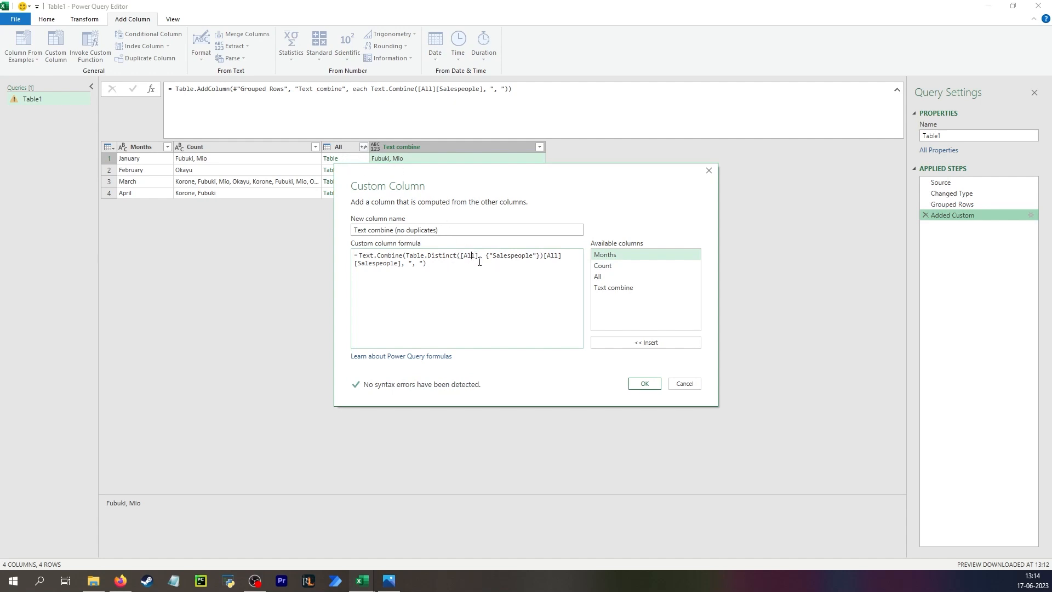
{"action": "left_click_drag", "start_coordinate": [486, 256], "coordinate": [532, 256]}
{"action": "left_click_drag", "start_coordinate": [406, 256], "coordinate": [532, 258]}
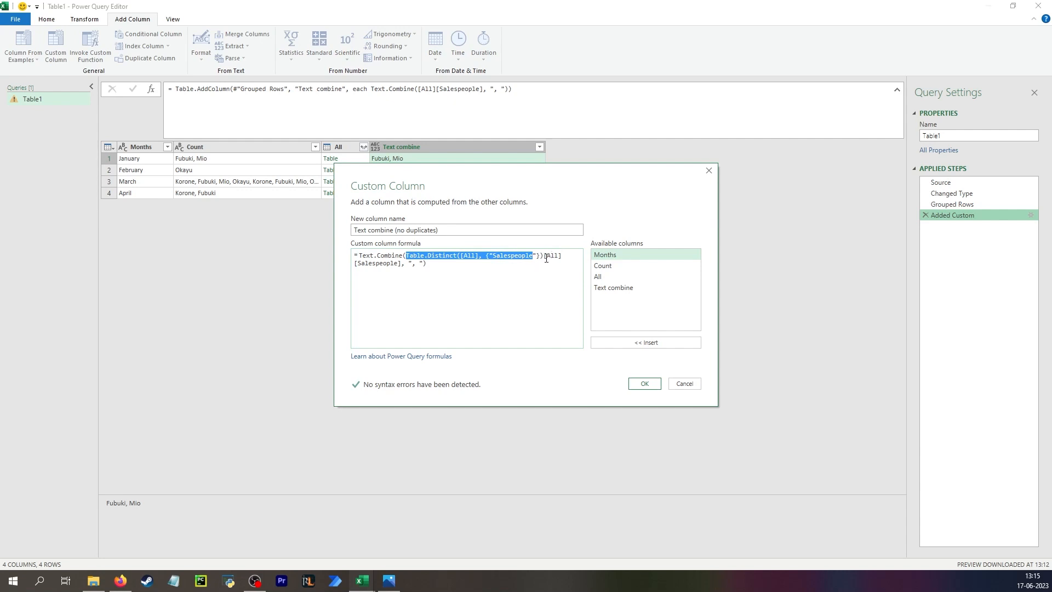
Remove the leftover [All] after the Table.Distinct expression so that [Salespeople] directly follows it in the custom column formula
{"action": "left_click", "coordinate": [546, 259]}
{"action": "key", "text": "Delete"}
{"action": "key", "text": "Delete"}
{"action": "key", "text": "Delete"}
{"action": "key", "text": "Delete"}
{"action": "key", "text": "Delete"}
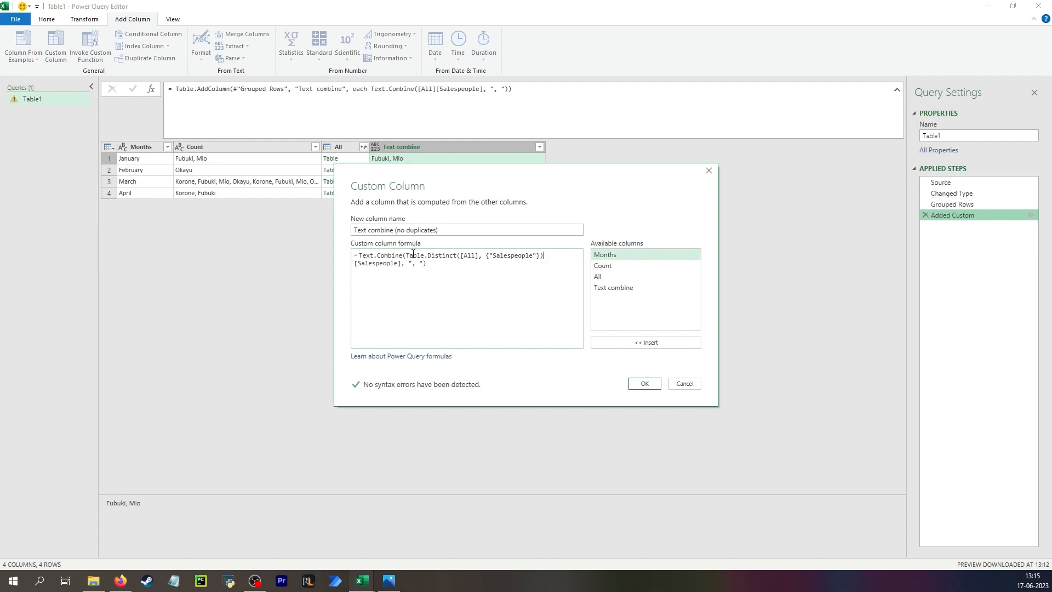
Review the Table.Distinct([All], {"Salespeople"}) expression inside Text.Combine and create the Text combine (no duplicates) column
{"action": "left_click", "coordinate": [461, 255]}
{"action": "left_click_drag", "start_coordinate": [409, 257], "coordinate": [541, 250]}
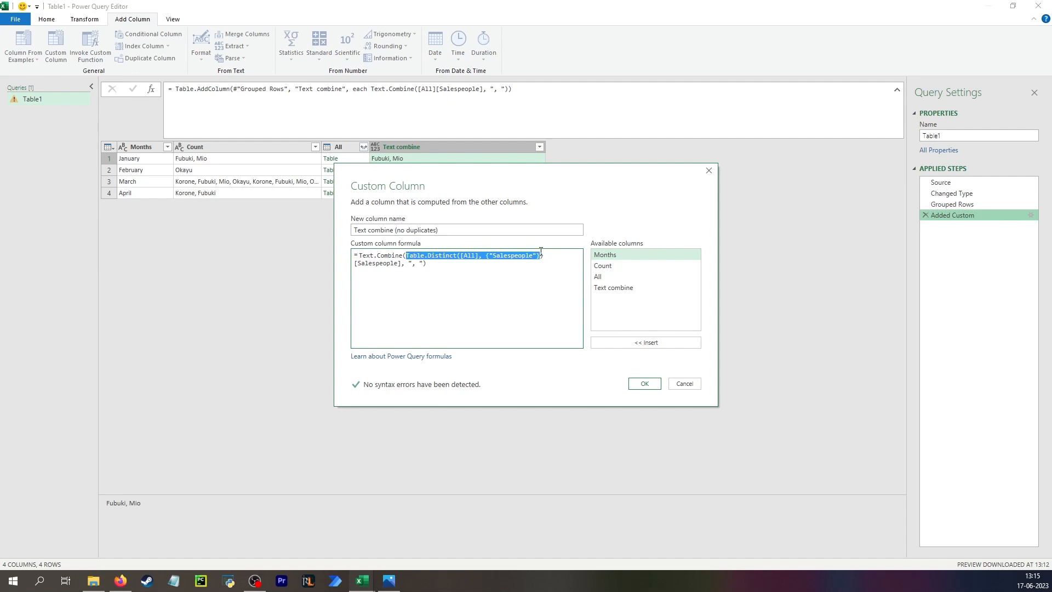
{"action": "left_click", "coordinate": [542, 253]}
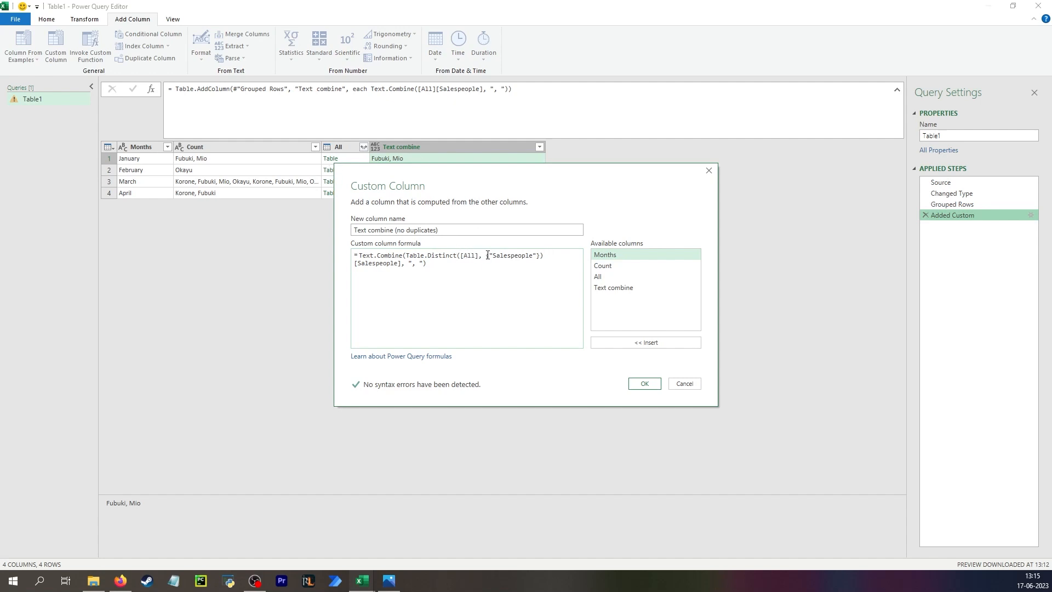
{"action": "left_click_drag", "start_coordinate": [487, 255], "coordinate": [532, 256]}
{"action": "left_click", "coordinate": [522, 255]}
{"action": "left_click_drag", "start_coordinate": [413, 255], "coordinate": [518, 262]}
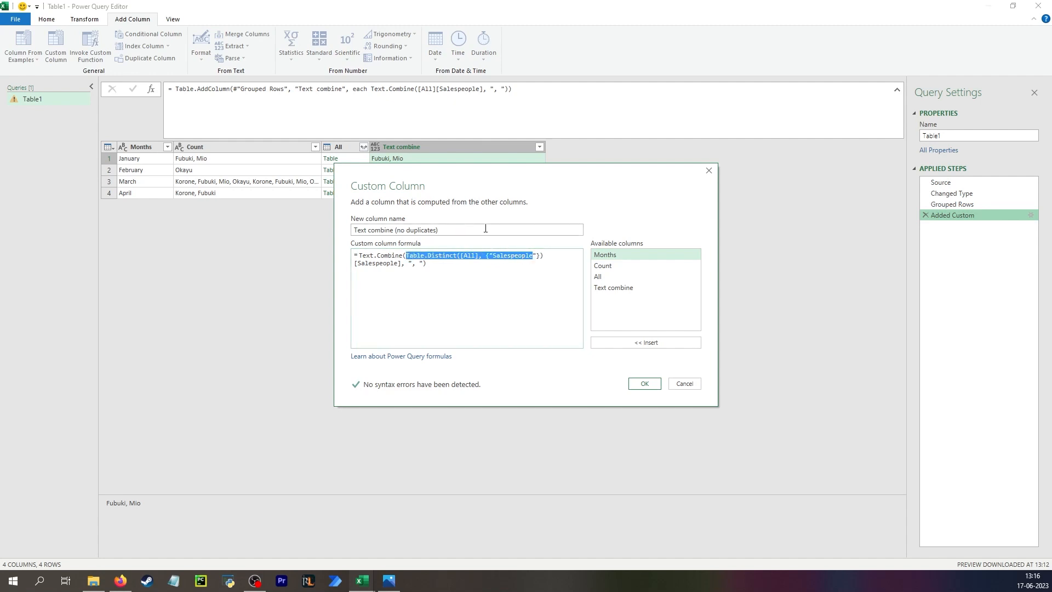
{"action": "left_click", "coordinate": [546, 256]}
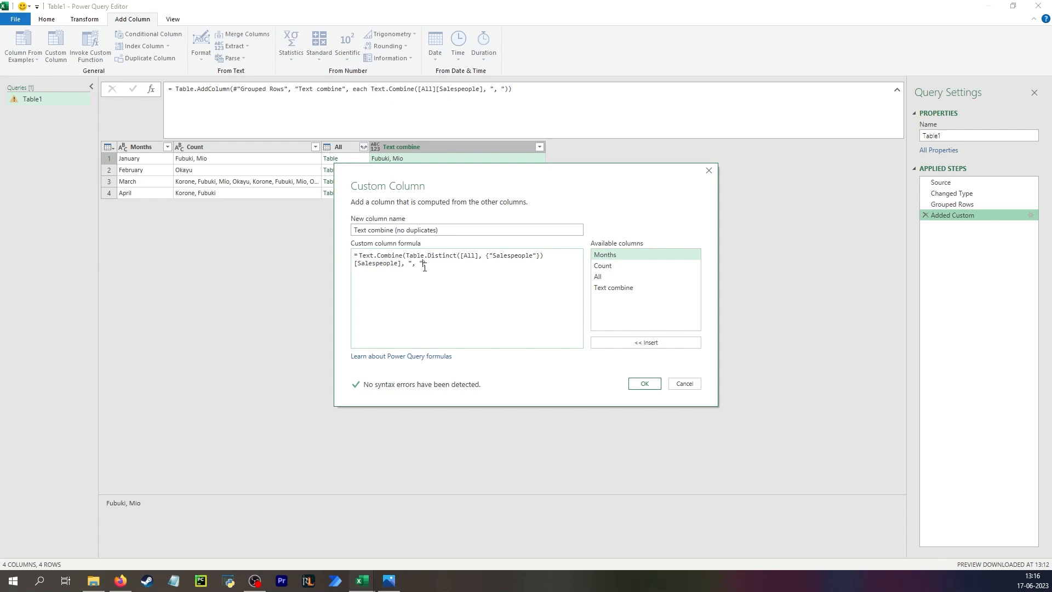
{"action": "left_click", "coordinate": [644, 383]}
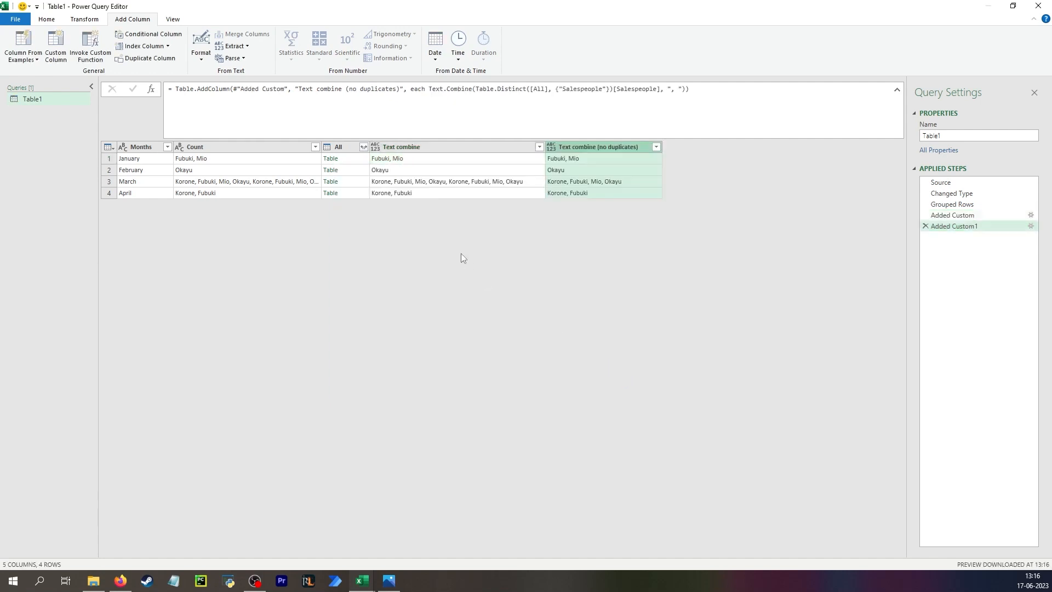
Compare the Text combine (no duplicates) values for January and March with the rows of their nested tables in the All column
{"action": "left_click", "coordinate": [637, 188]}
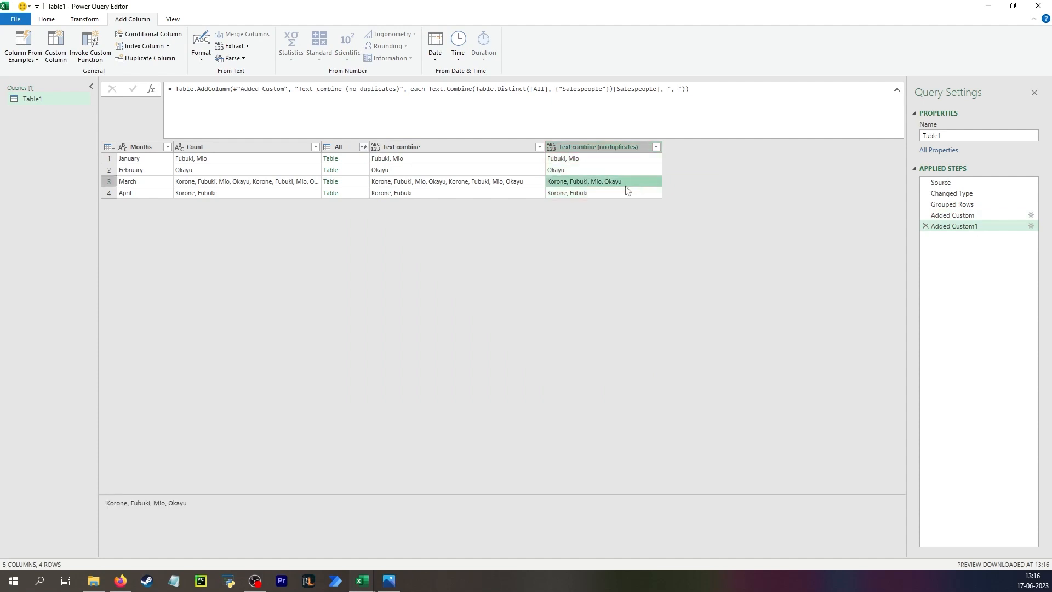
{"action": "left_click", "coordinate": [580, 158]}
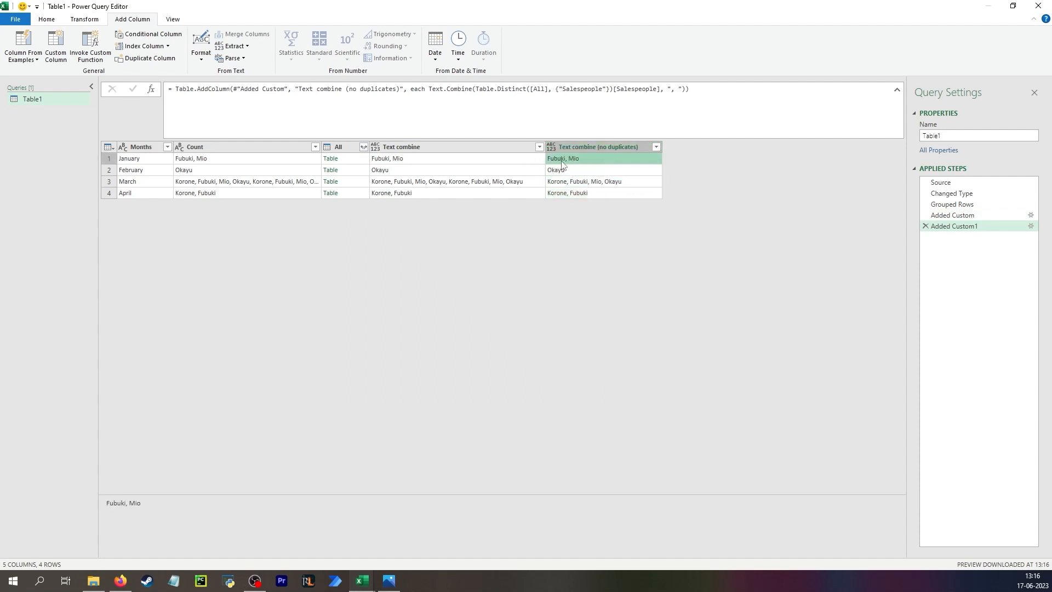
{"action": "left_click", "coordinate": [348, 158]}
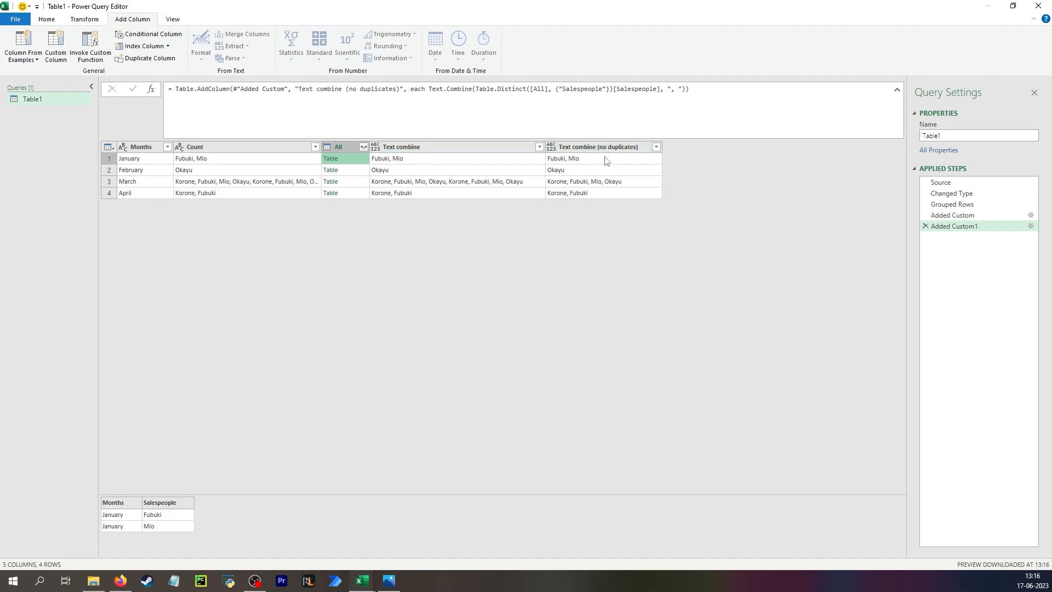
{"action": "left_click", "coordinate": [603, 186]}
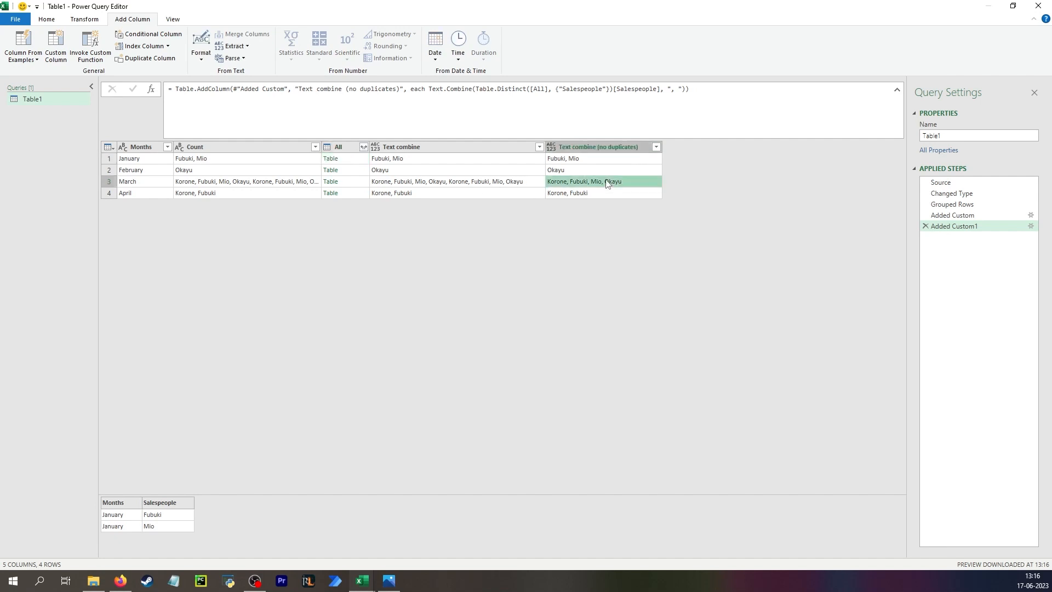
{"action": "left_click", "coordinate": [351, 182]}
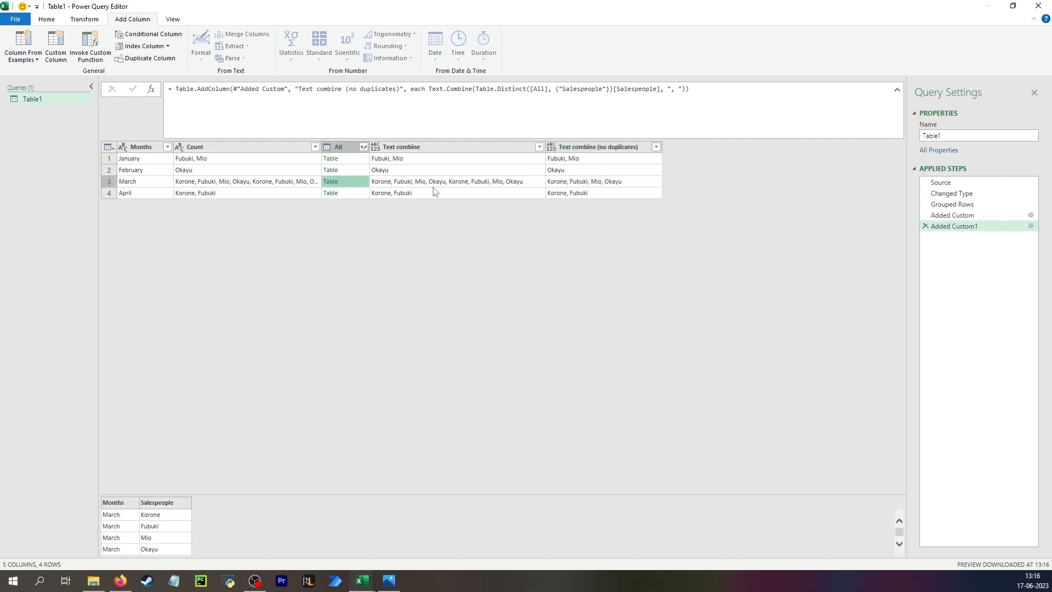
{"action": "scroll", "coordinate": [155, 517], "scroll_direction": "down", "scroll_amount": 3}
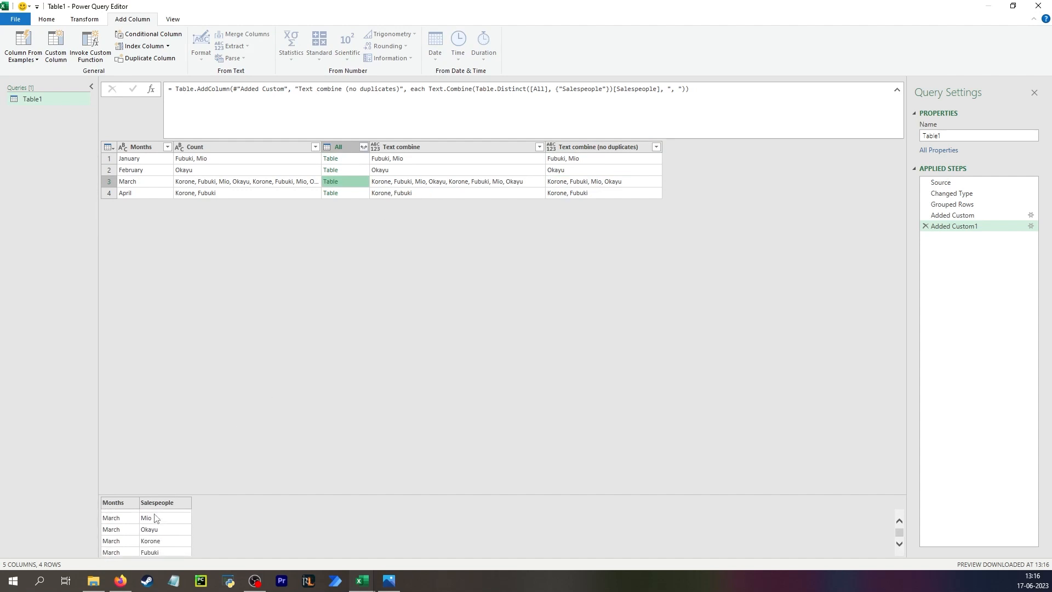
{"action": "scroll", "coordinate": [148, 521], "scroll_direction": "up", "scroll_amount": 3}
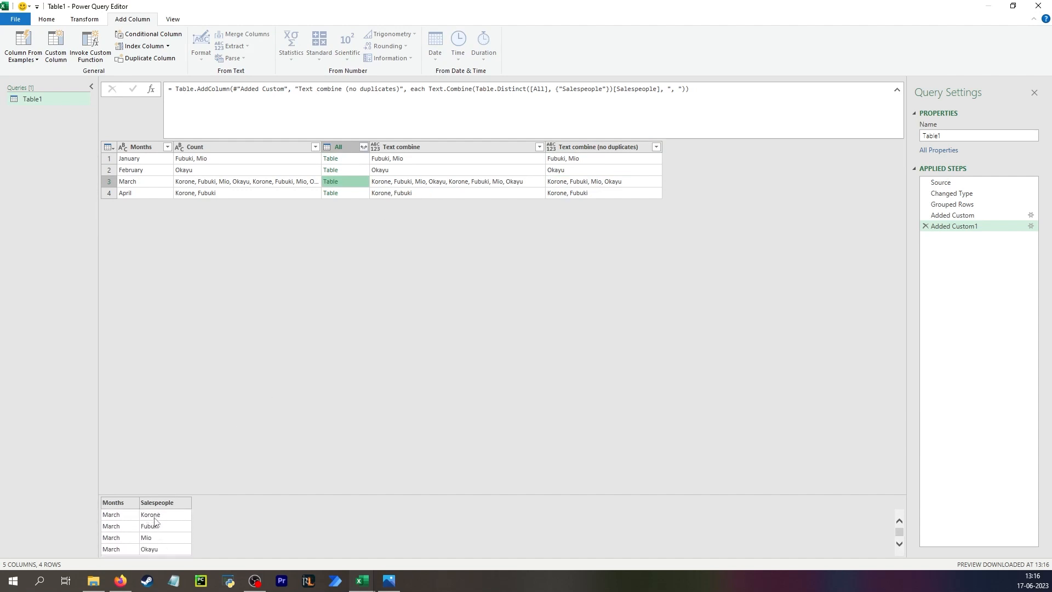
{"action": "scroll", "coordinate": [162, 552], "scroll_direction": "down", "scroll_amount": 3}
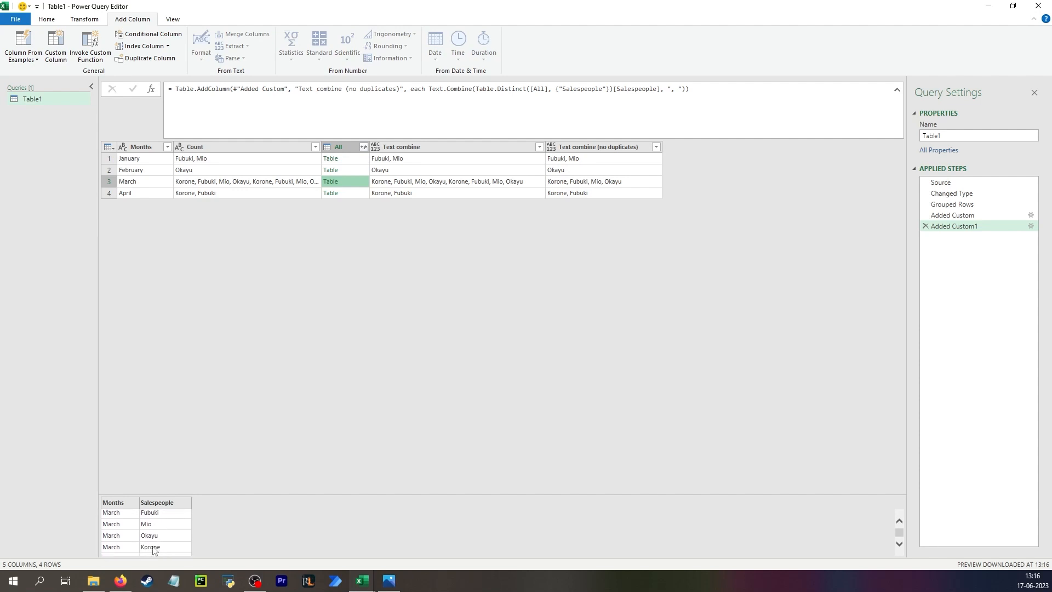
{"action": "scroll", "coordinate": [159, 548], "scroll_direction": "up", "scroll_amount": 3}
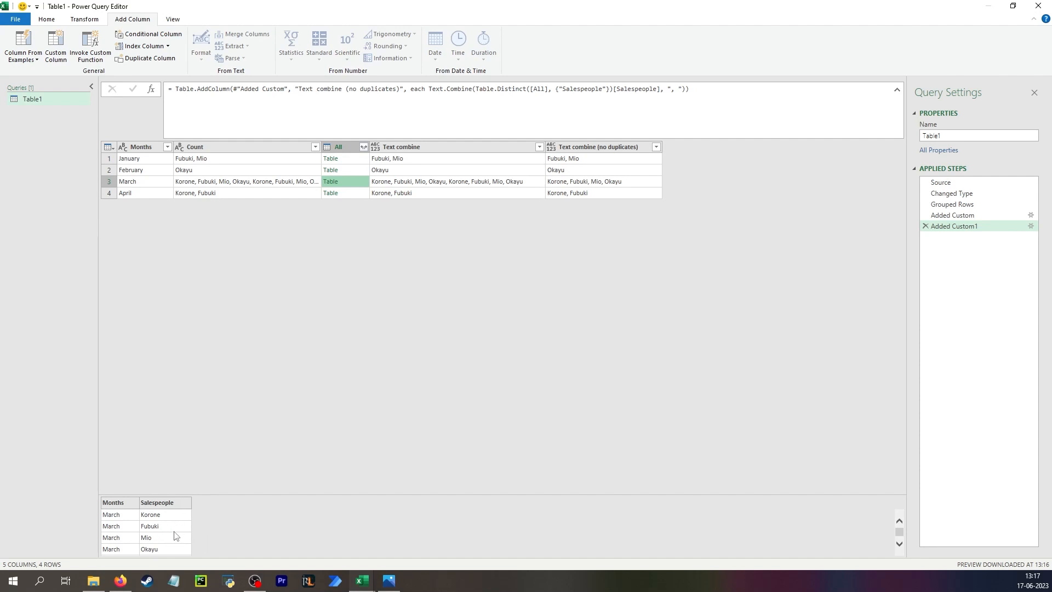
{"action": "left_click", "coordinate": [358, 159]}
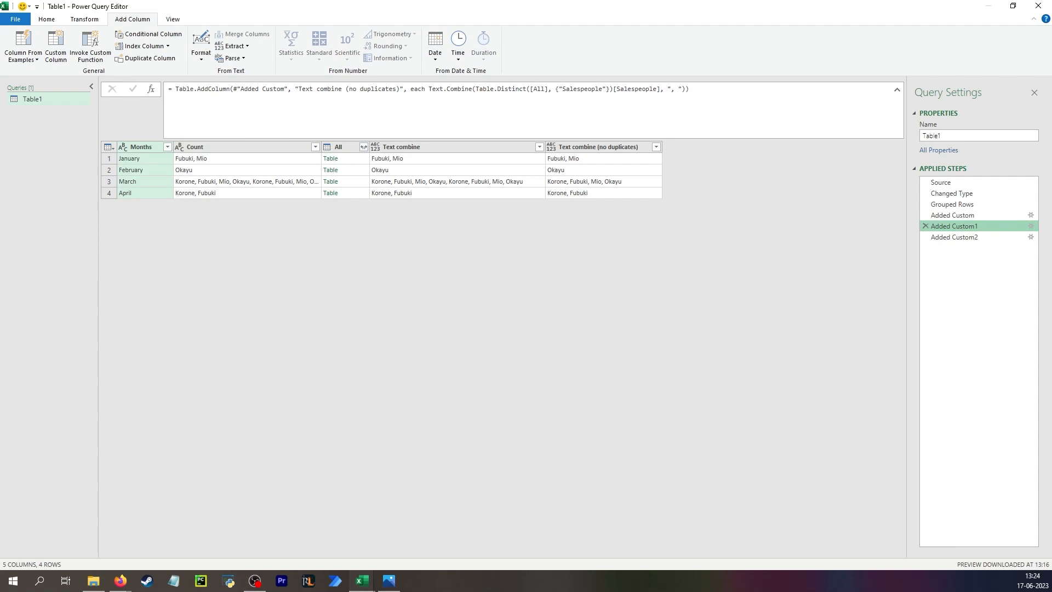
Switch to the browser and examine the forum reply's Table.Sort syntax for nested tables, then return to the Power Query Editor
{"action": "left_click_drag", "start_coordinate": [0, 107], "coordinate": [374, 102]}
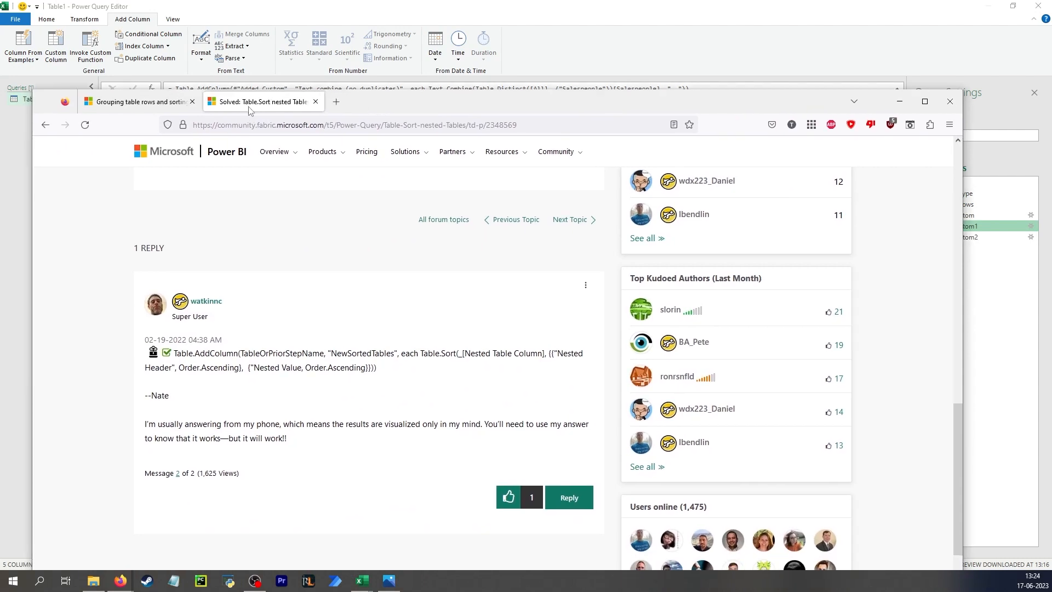
{"action": "left_click", "coordinate": [517, 126]}
{"action": "left_click", "coordinate": [75, 282]}
{"action": "left_click_drag", "start_coordinate": [420, 353], "coordinate": [464, 364]}
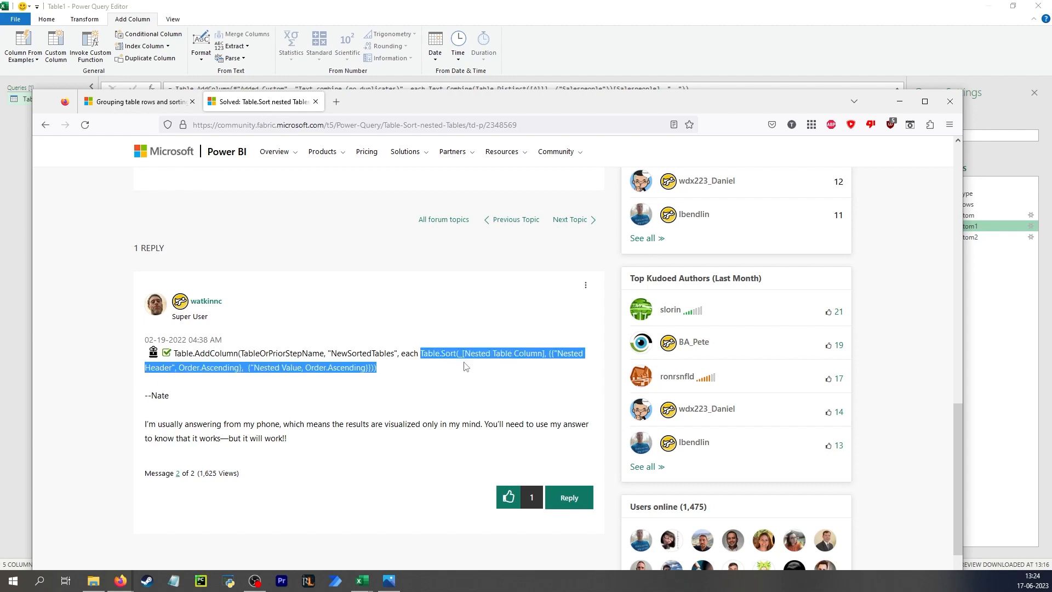
{"action": "left_click_drag", "start_coordinate": [545, 106], "coordinate": [543, 250]}
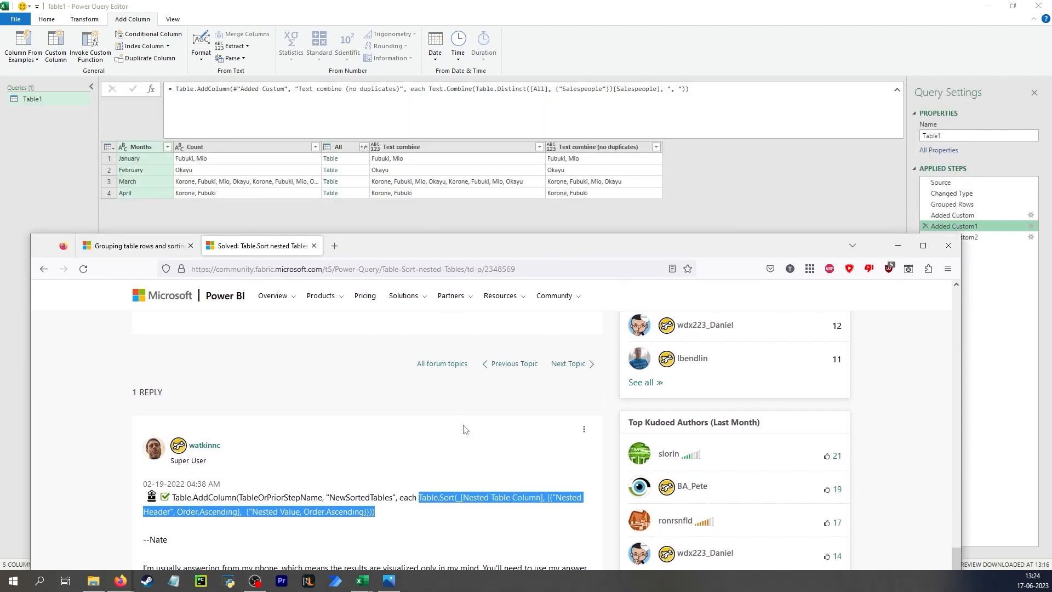
{"action": "left_click", "coordinate": [569, 495]}
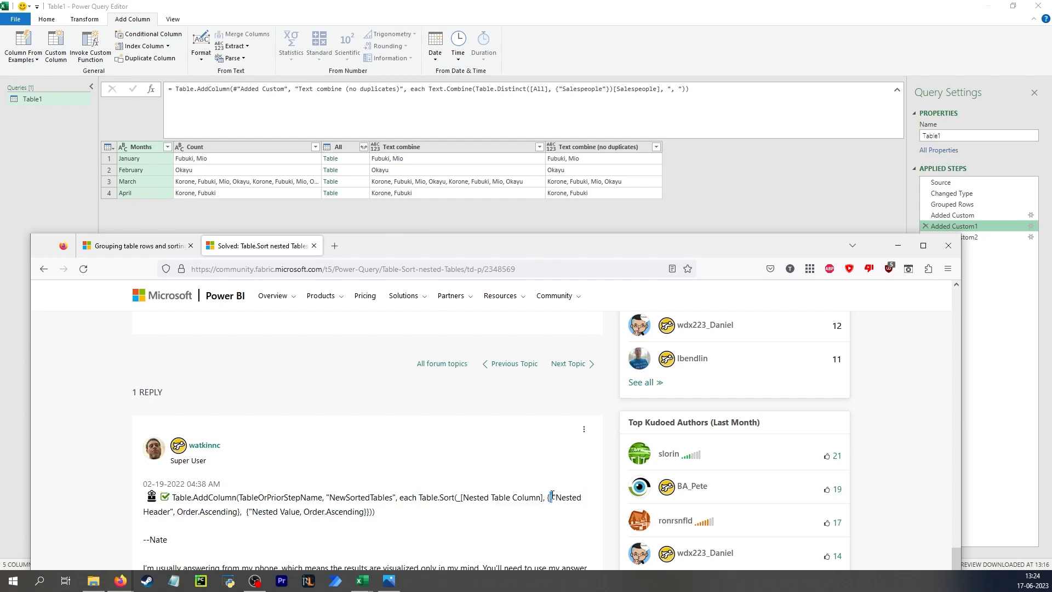
{"action": "left_click", "coordinate": [554, 496]}
{"action": "left_click", "coordinate": [595, 37]}
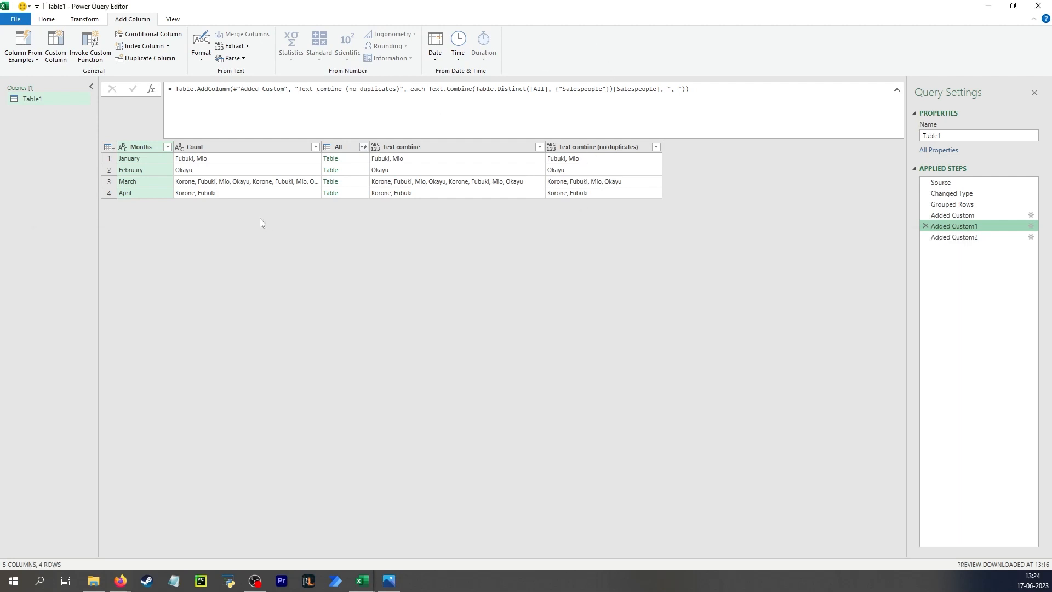
Sort the table by the Count column in descending order, inserting the sort as a new step after Added Custom1
{"action": "left_click", "coordinate": [271, 147]}
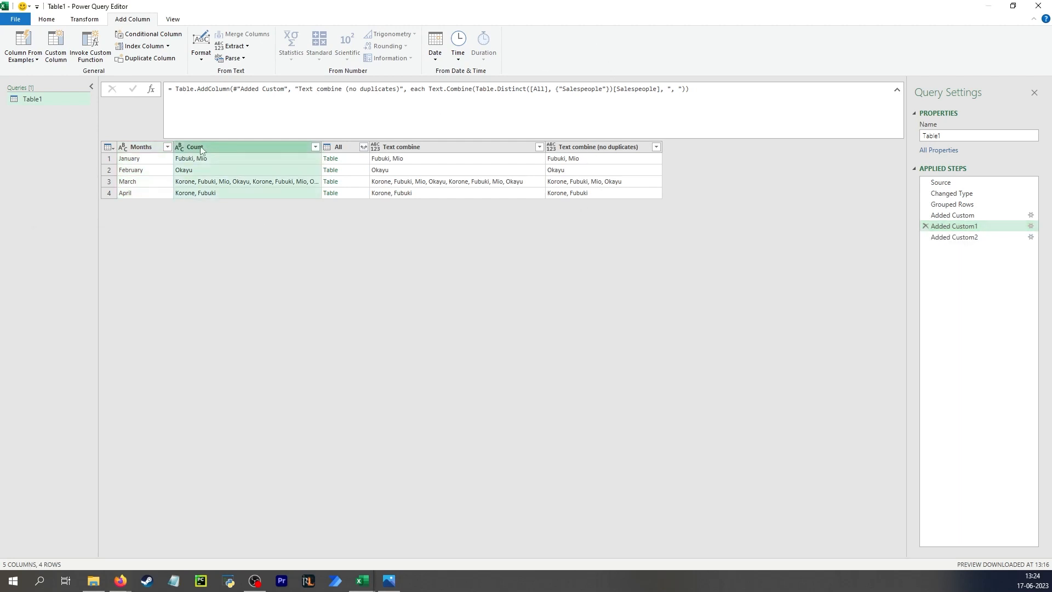
{"action": "left_click", "coordinate": [316, 147]}
{"action": "left_click", "coordinate": [231, 173]}
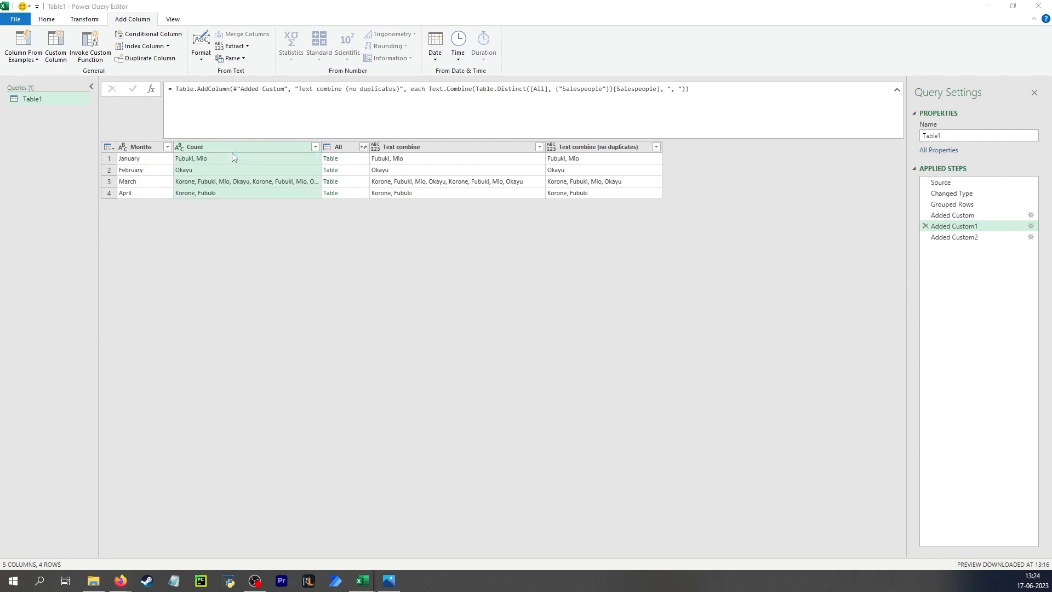
{"action": "left_click", "coordinate": [576, 313]}
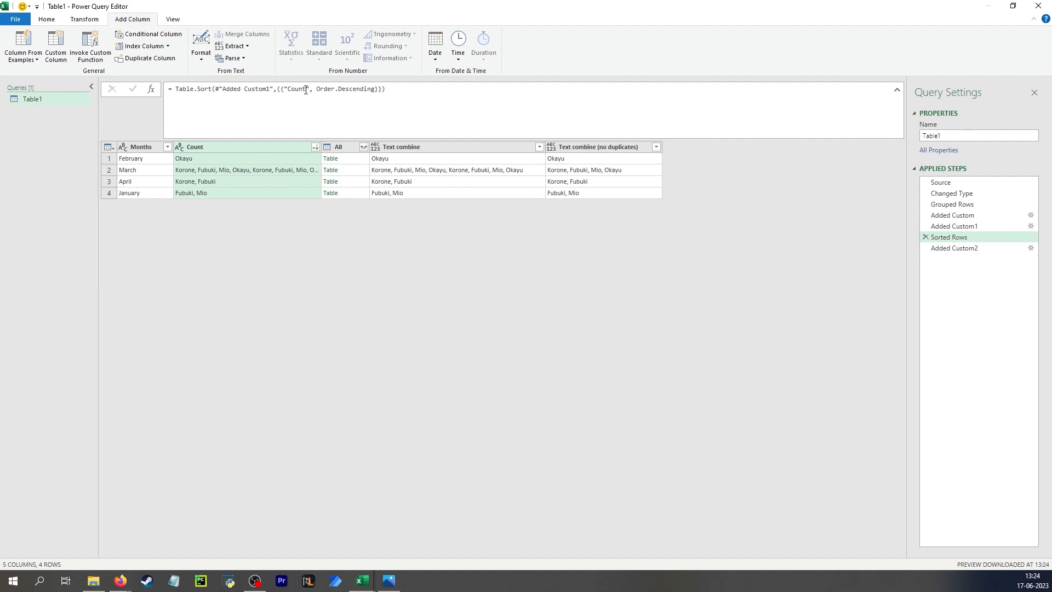
Replace #"Added Custom1" with [All] as the table argument of Table.Sort in the Sorted Rows formula
{"action": "left_click", "coordinate": [289, 112]}
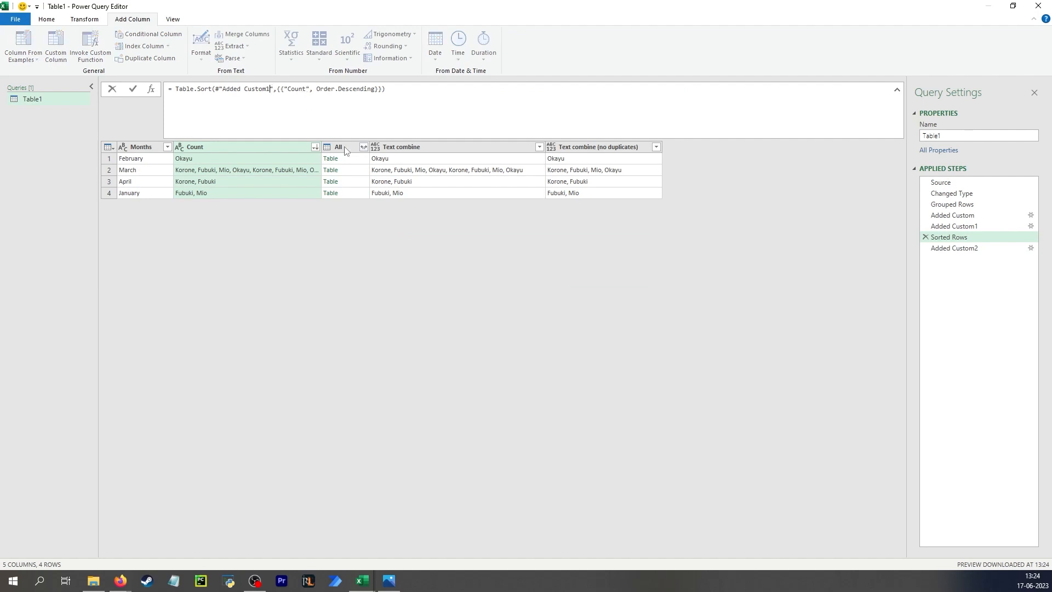
{"action": "key", "text": "BackSpace"}
{"action": "key", "text": "BackSpace"}
{"action": "key", "text": "BackSpace"}
{"action": "key", "text": "BackSpace"}
{"action": "key", "text": "BackSpace"}
{"action": "key", "text": "BackSpace"}
{"action": "key", "text": "BackSpace"}
{"action": "key", "text": "BackSpace"}
{"action": "key", "text": "BackSpace"}
{"action": "key", "text": "BackSpace"}
{"action": "key", "text": "BackSpace"}
{"action": "key", "text": "BackSpace"}
{"action": "key", "text": "BackSpace"}
{"action": "key", "text": "BackSpace"}
{"action": "key", "text": "BackSpace"}
{"action": "key", "text": "BackSpace"}
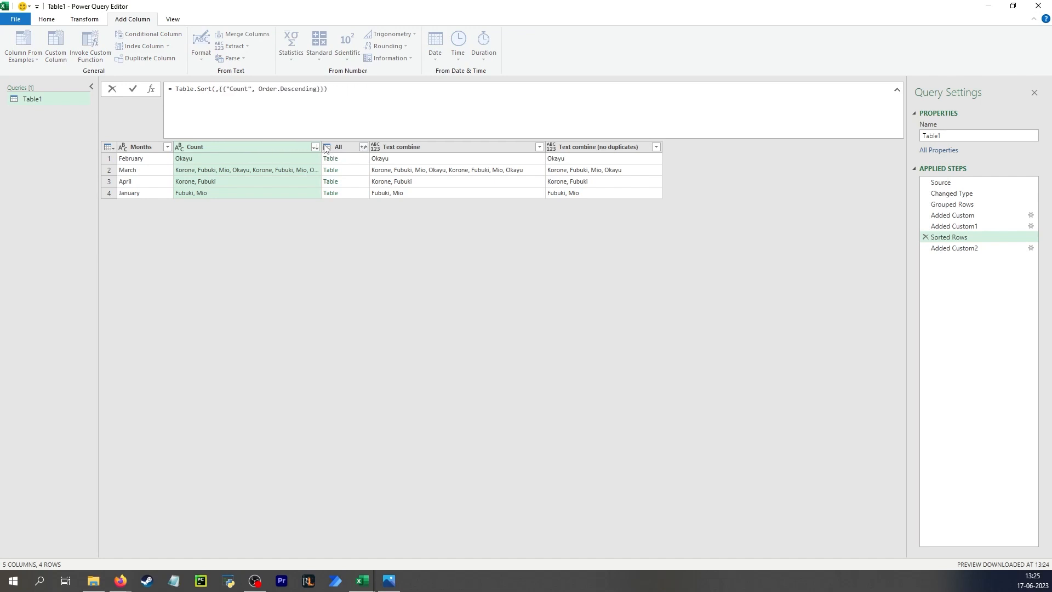
{"action": "type", "text": "[All]"}
Replace the sort column "Count" with "Salespeople" in the Table.Sort formula and apply it
{"action": "left_click", "coordinate": [249, 90]}
{"action": "key", "text": "Delete"}
{"action": "key", "text": "Delete"}
{"action": "key", "text": "Delete"}
{"action": "key", "text": "Delete"}
{"action": "key", "text": "Delete"}
{"action": "type", "text": "Salespeople"}
{"action": "key", "text": "Return"}
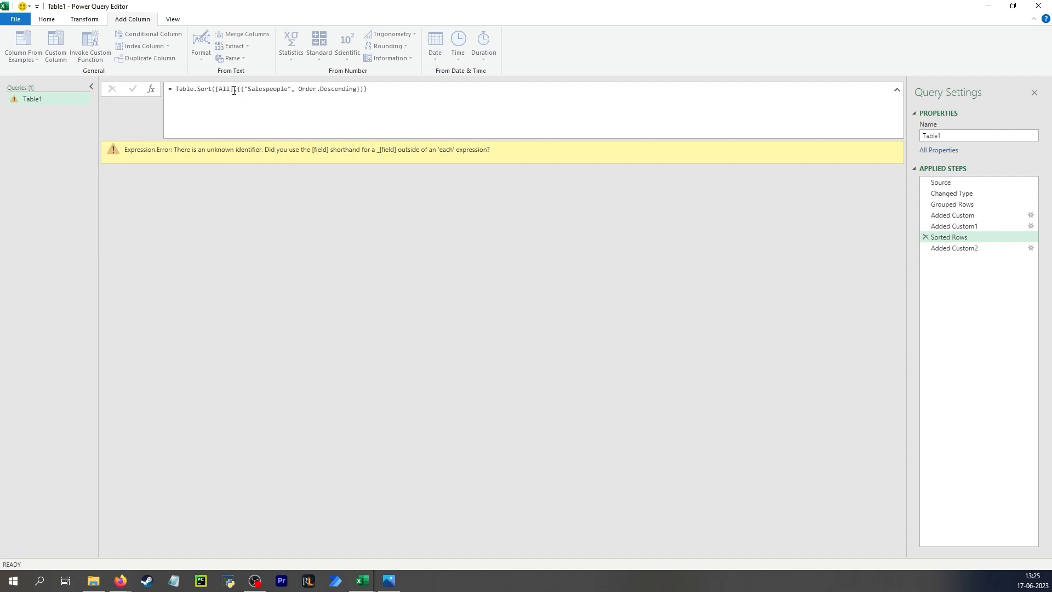
Check the table argument of the Sorted Rows formula against the forum example and the Added Custom1 step
{"action": "key", "text": "alt+Tab"}
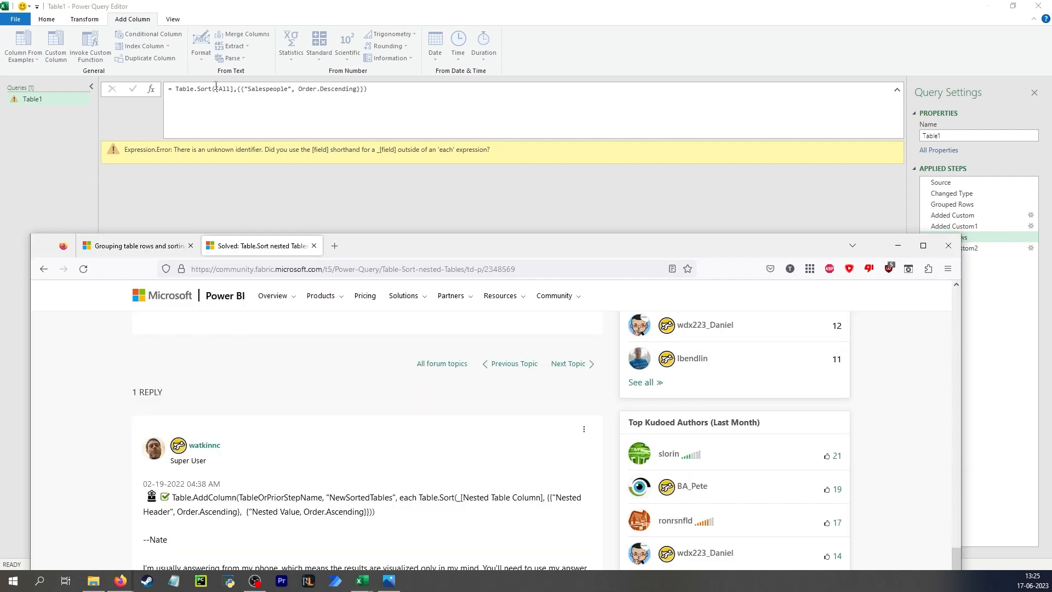
{"action": "left_click", "coordinate": [216, 86]}
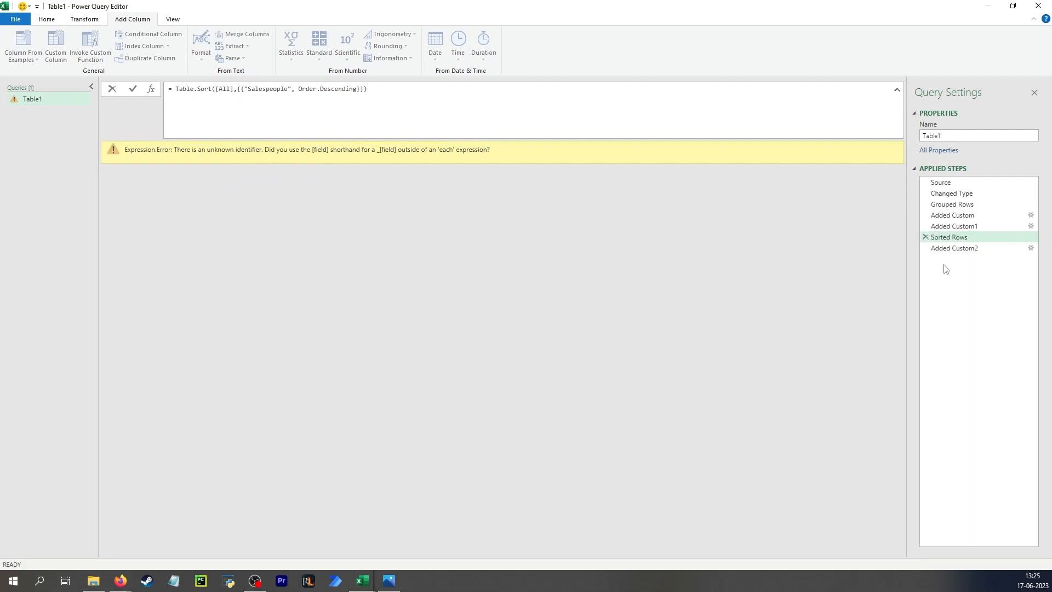
{"action": "left_click", "coordinate": [969, 227]}
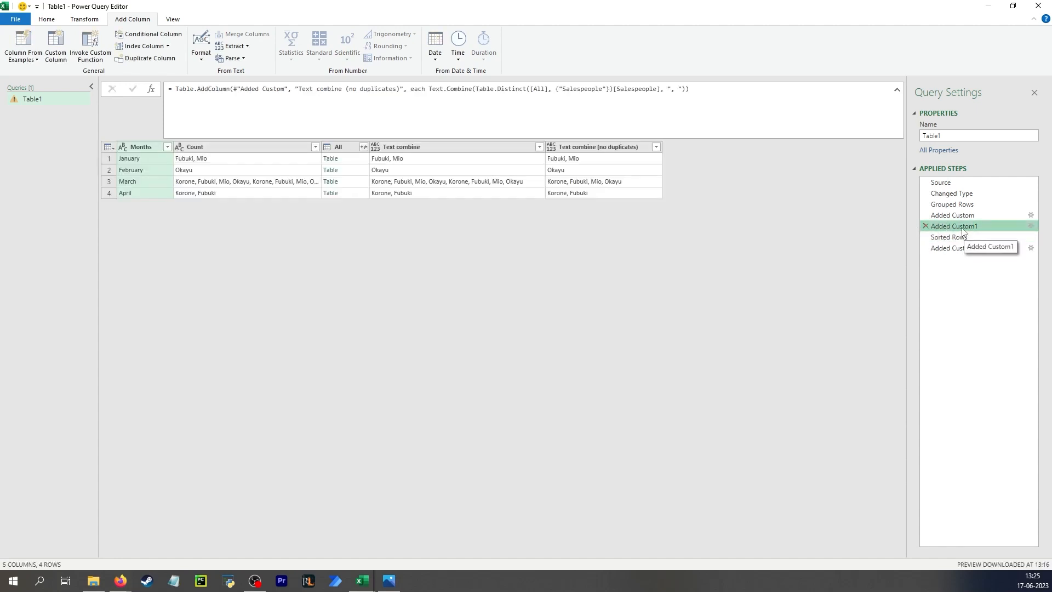
{"action": "left_click", "coordinate": [940, 238]}
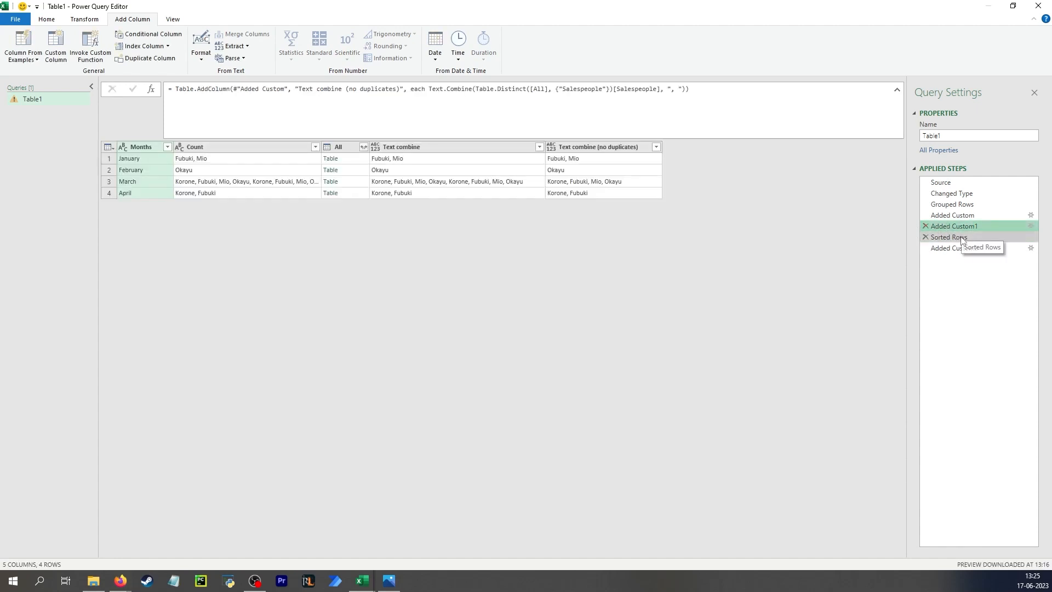
{"action": "left_click", "coordinate": [216, 89]}
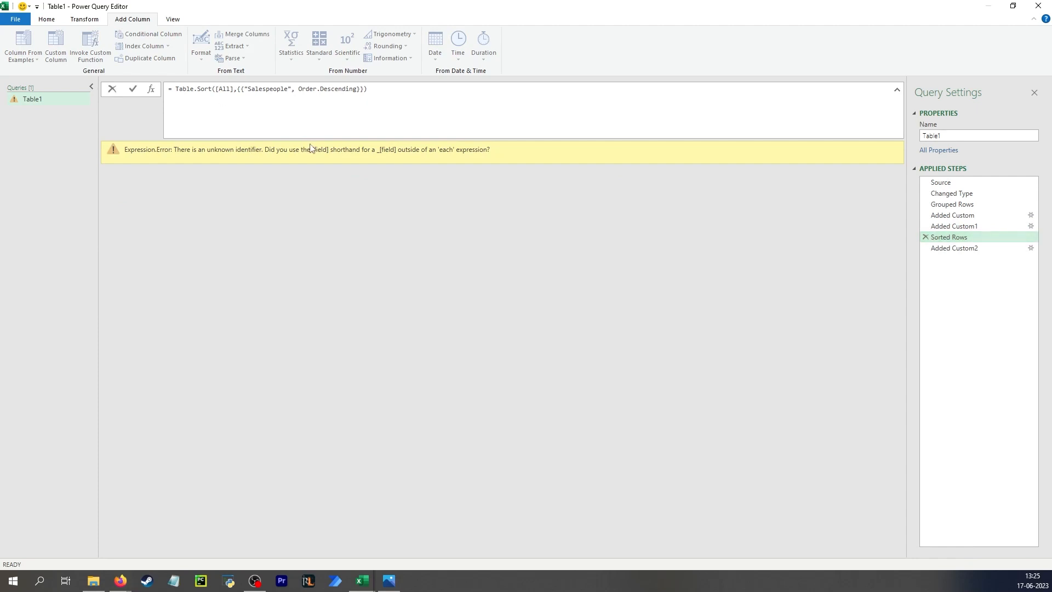
{"action": "type", "text": "["}
{"action": "key", "text": "BackSpace"}
{"action": "key", "text": "Return"}
Copy the #"Added Custom" reference from the Added Custom1 step's formula and go back to the Sorted Rows step
{"action": "left_click", "coordinate": [969, 226]}
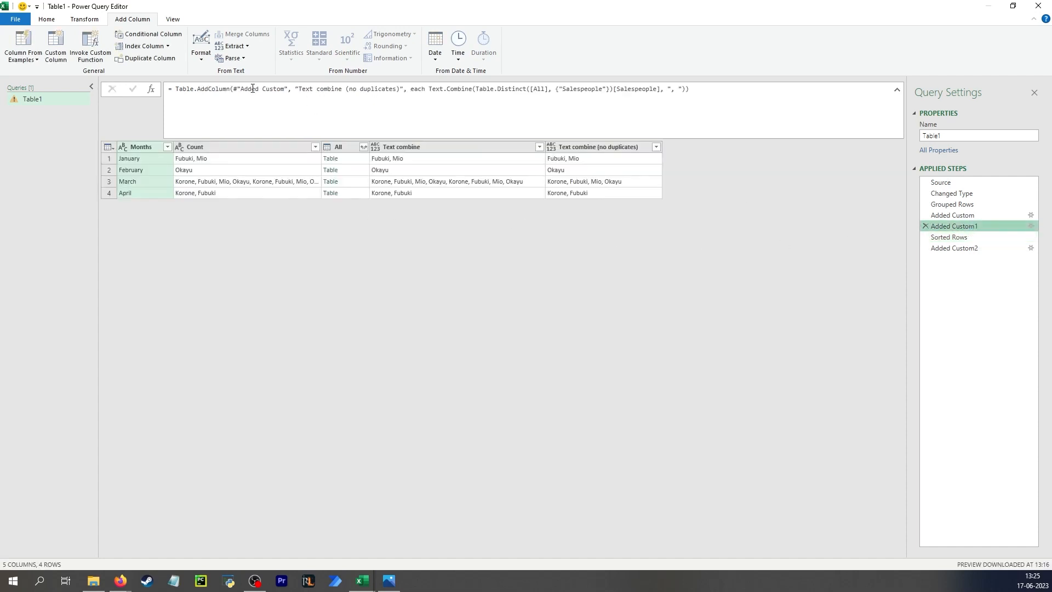
{"action": "left_click", "coordinate": [235, 88]}
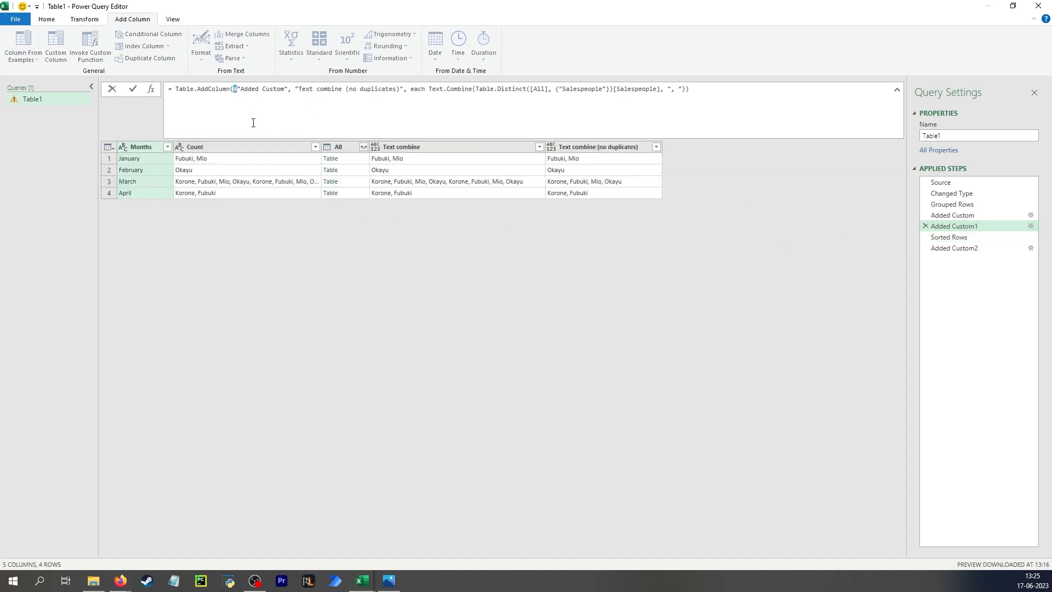
{"action": "key", "text": "shift+Right"}
{"action": "key", "text": "shift+Right"}
{"action": "key", "text": "shift+Right"}
{"action": "key", "text": "shift+Right"}
{"action": "key", "text": "shift+Right"}
{"action": "key", "text": "shift+Right"}
{"action": "key", "text": "shift+Right"}
{"action": "key", "text": "shift+Right"}
{"action": "key", "text": "shift+Right"}
{"action": "key", "text": "shift+Right"}
{"action": "key", "text": "shift+Right"}
{"action": "key", "text": "shift+Right"}
{"action": "key", "text": "shift+Right"}
{"action": "key", "text": "shift+Right"}
{"action": "key", "text": "ctrl+c"}
{"action": "left_click", "coordinate": [951, 237]}
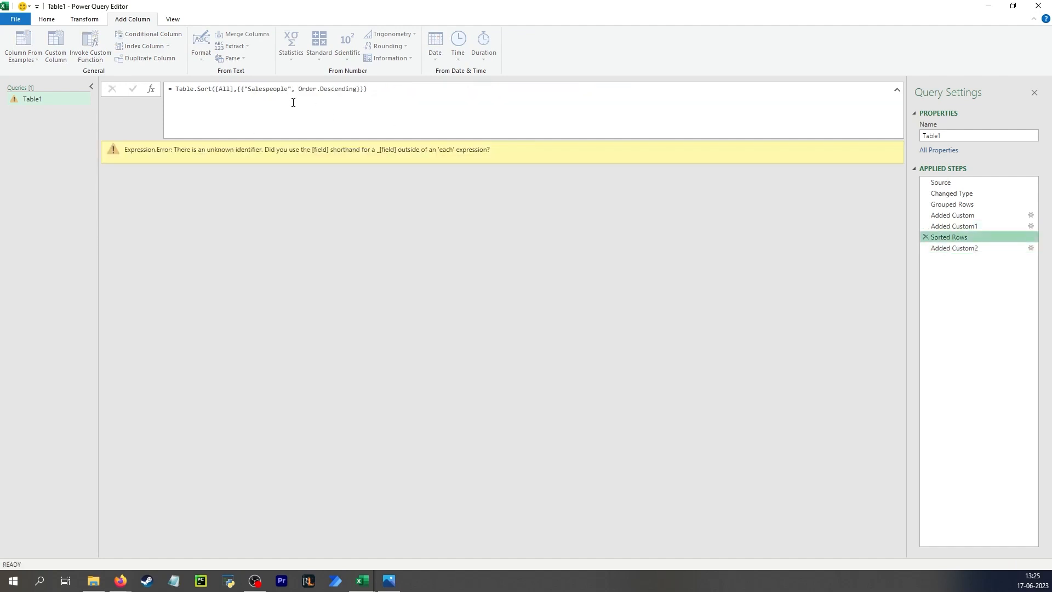
Insert #"Added Custom1" before [All] as the table argument of Table.Sort in the Sorted Rows formula and apply it
{"action": "left_click", "coordinate": [215, 89]}
{"action": "key", "text": "ctrl+v"}
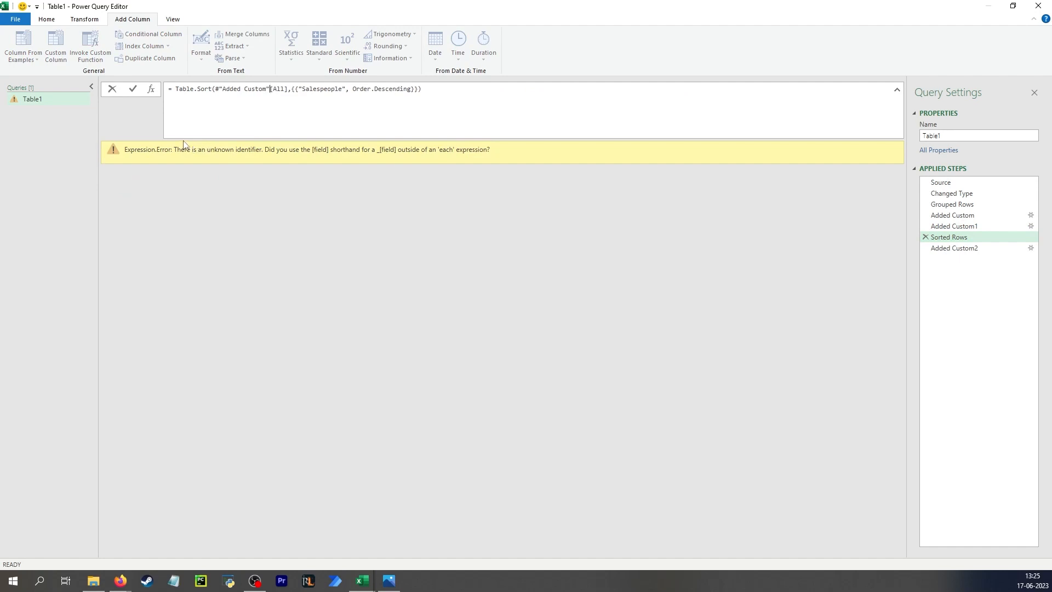
{"action": "type", "text": "1"}
{"action": "key", "text": "Return"}
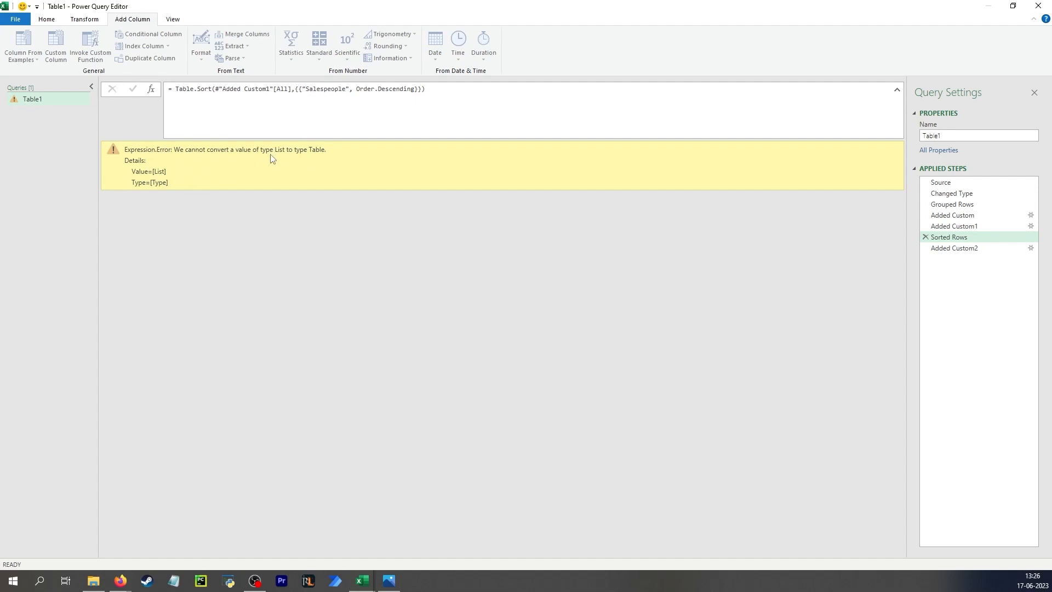
Delete the Sorted Rows step from the query, keeping the Added Custom2 step that adds the Nested sort column
{"action": "left_click", "coordinate": [981, 248]}
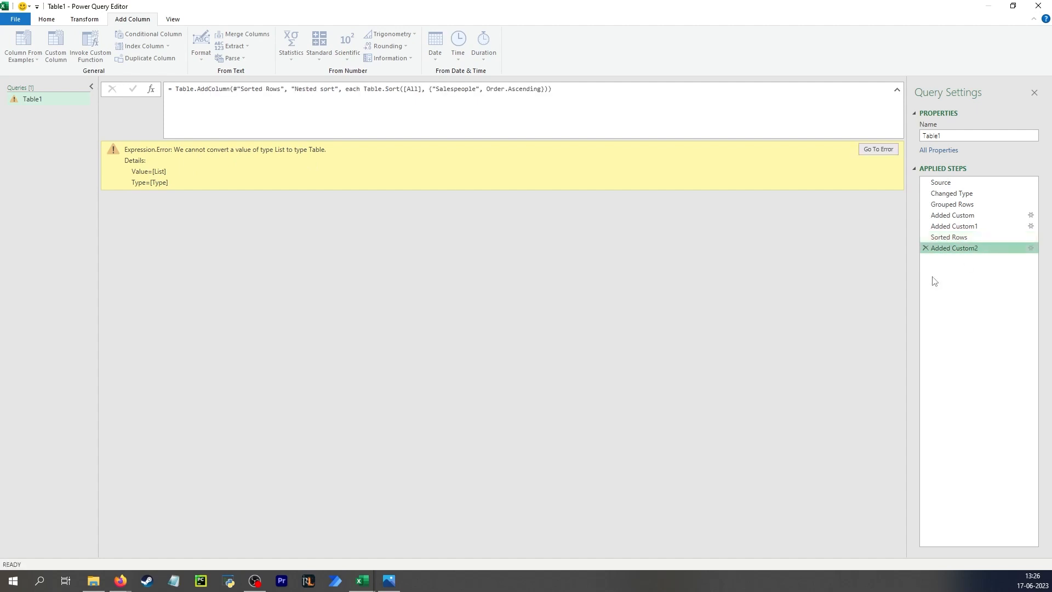
{"action": "left_click", "coordinate": [926, 247]}
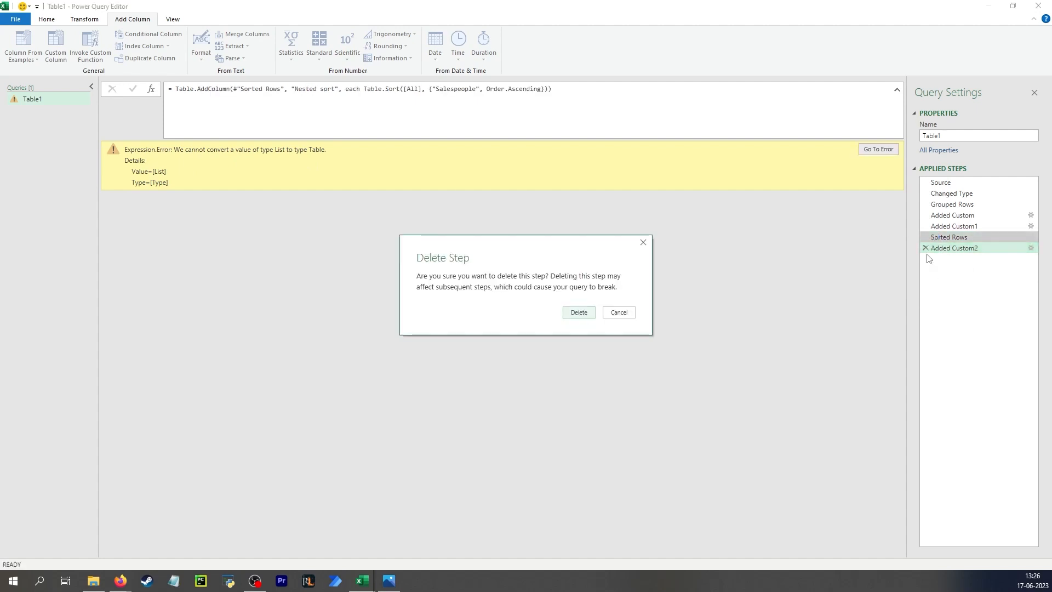
{"action": "left_click", "coordinate": [584, 318]}
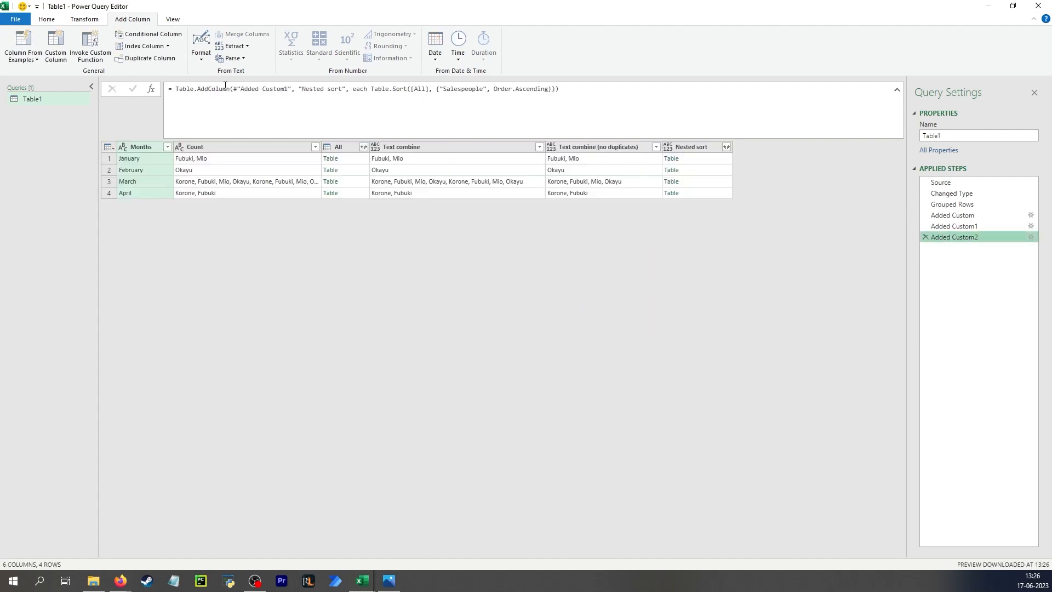
Compare January's nested tables in All and Nested sort, and review the formulas of the Added Custom, Added Custom1 and Added Custom2 steps
{"action": "left_click", "coordinate": [351, 160]}
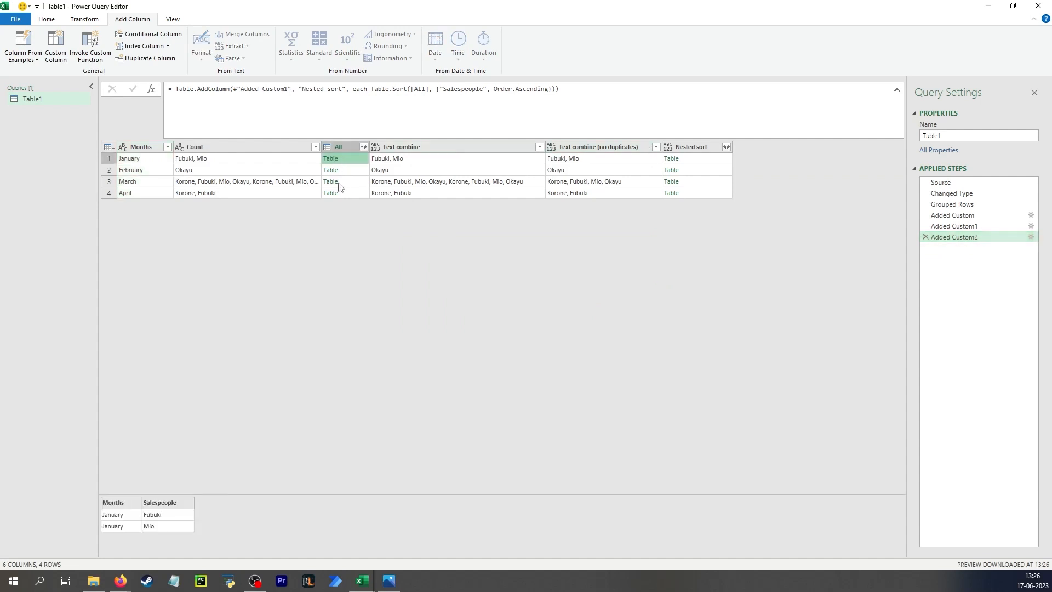
{"action": "left_click", "coordinate": [701, 161]}
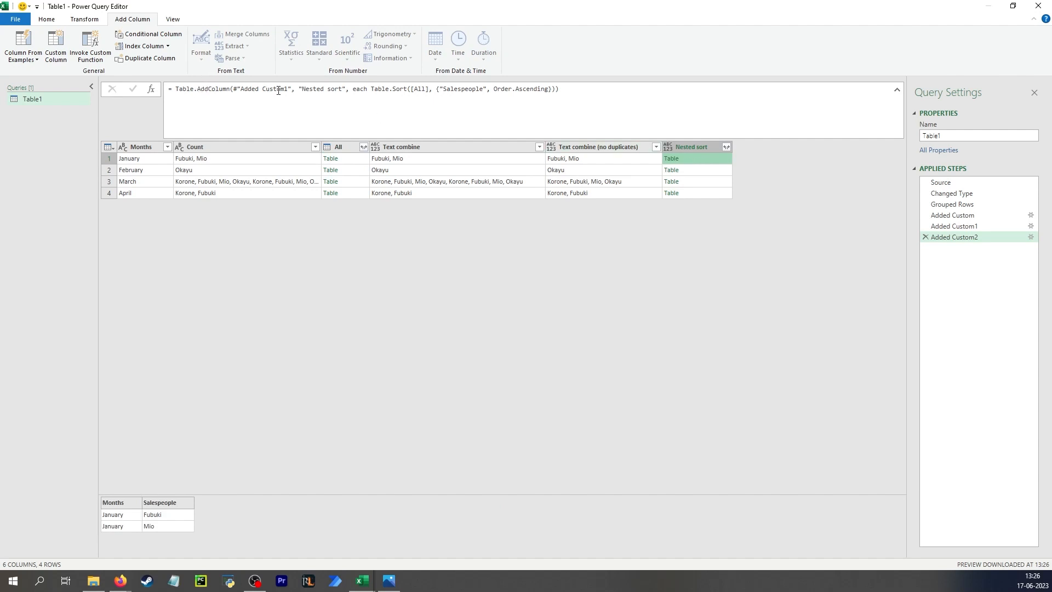
{"action": "left_click", "coordinate": [972, 215]}
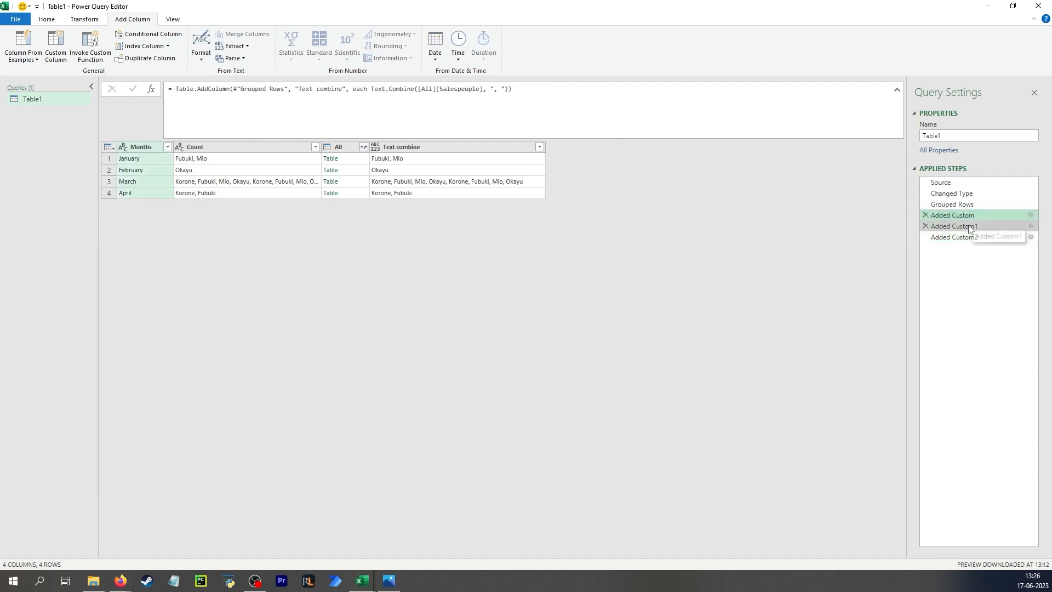
{"action": "left_click", "coordinate": [973, 226]}
{"action": "left_click", "coordinate": [976, 236]}
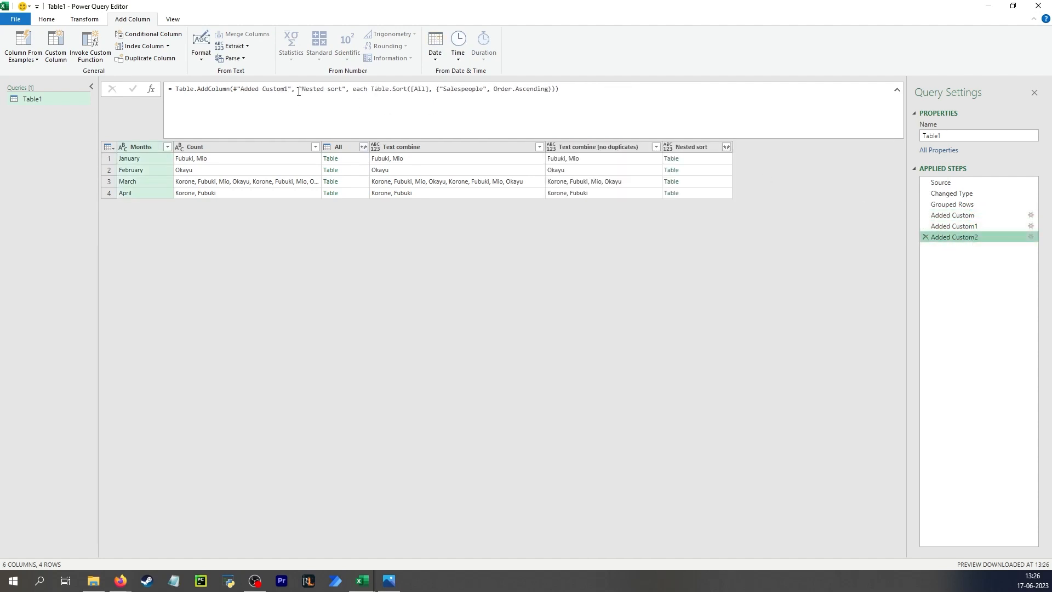
{"action": "left_click", "coordinate": [704, 152]}
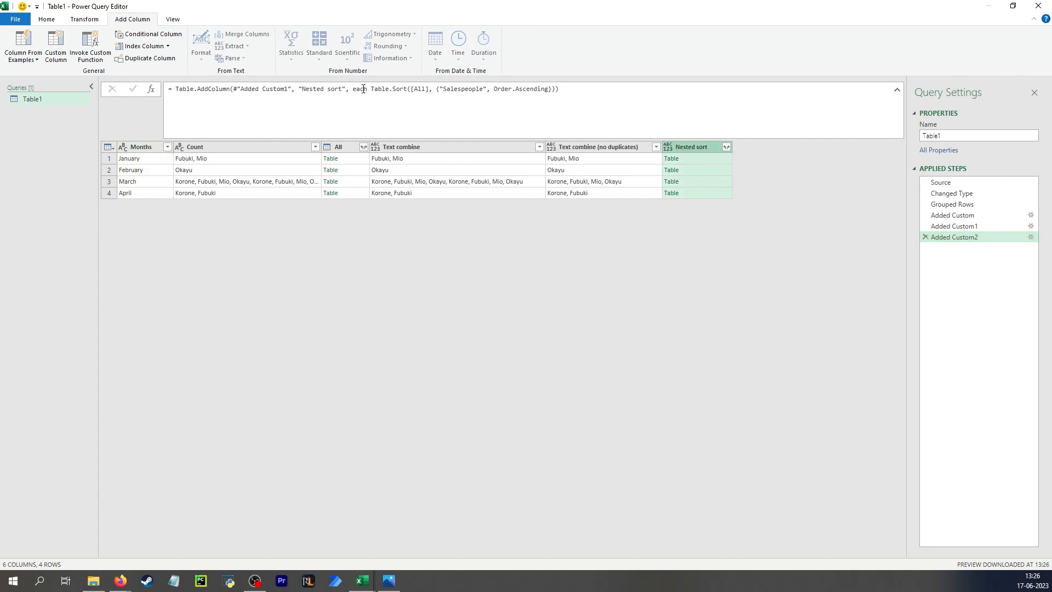
Preview the January to March tables in Nested sort and compare March's salespeople order with the Text combine (no duplicates) value
{"action": "left_click", "coordinate": [353, 159]}
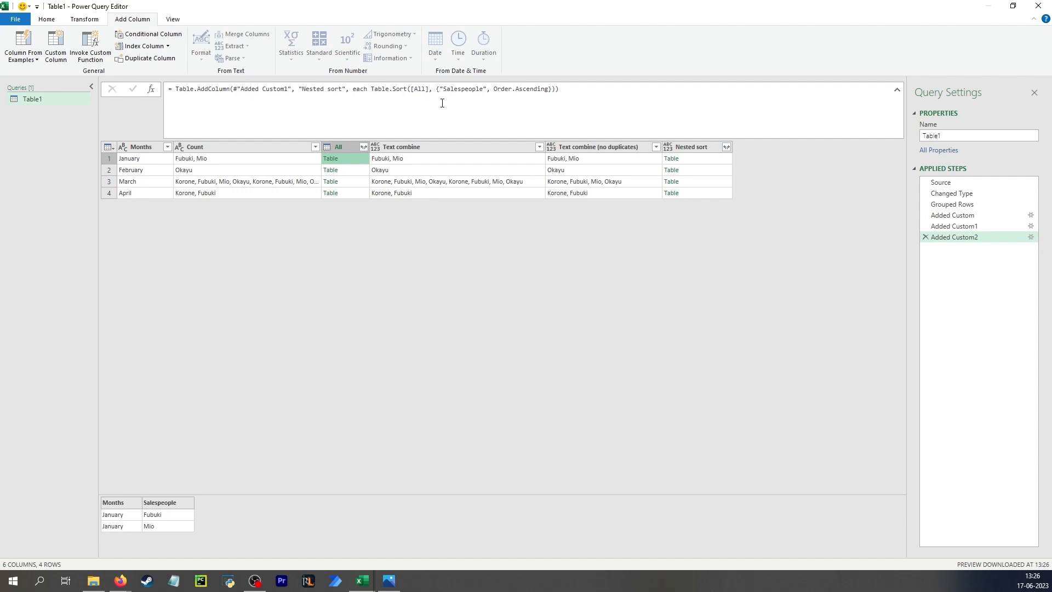
{"action": "left_click", "coordinate": [702, 159]}
{"action": "left_click", "coordinate": [701, 169]}
{"action": "left_click", "coordinate": [700, 181]}
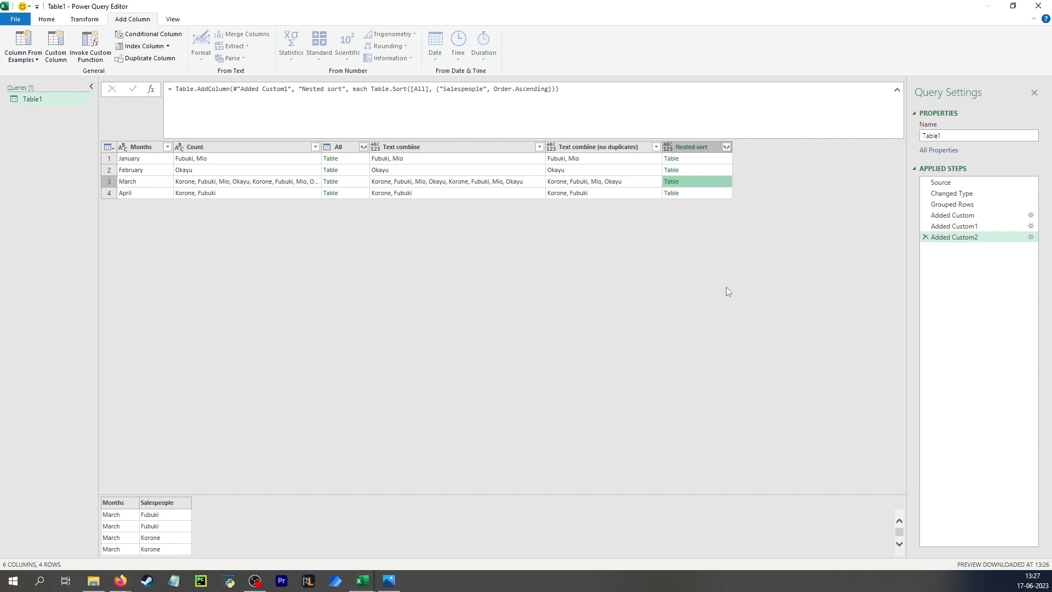
{"action": "left_click", "coordinate": [625, 180]}
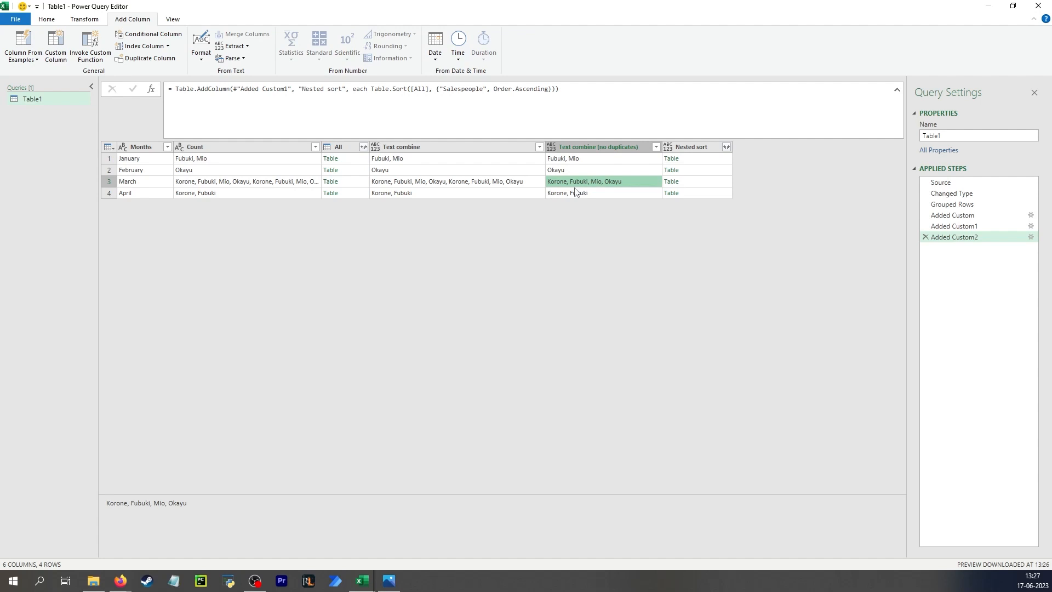
{"action": "left_click", "coordinate": [712, 182]}
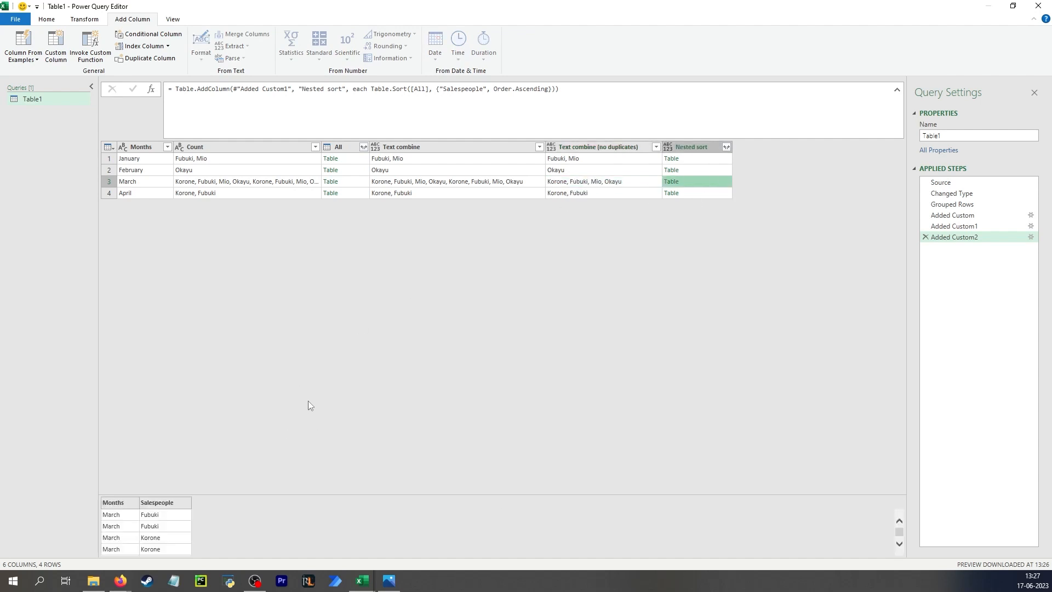